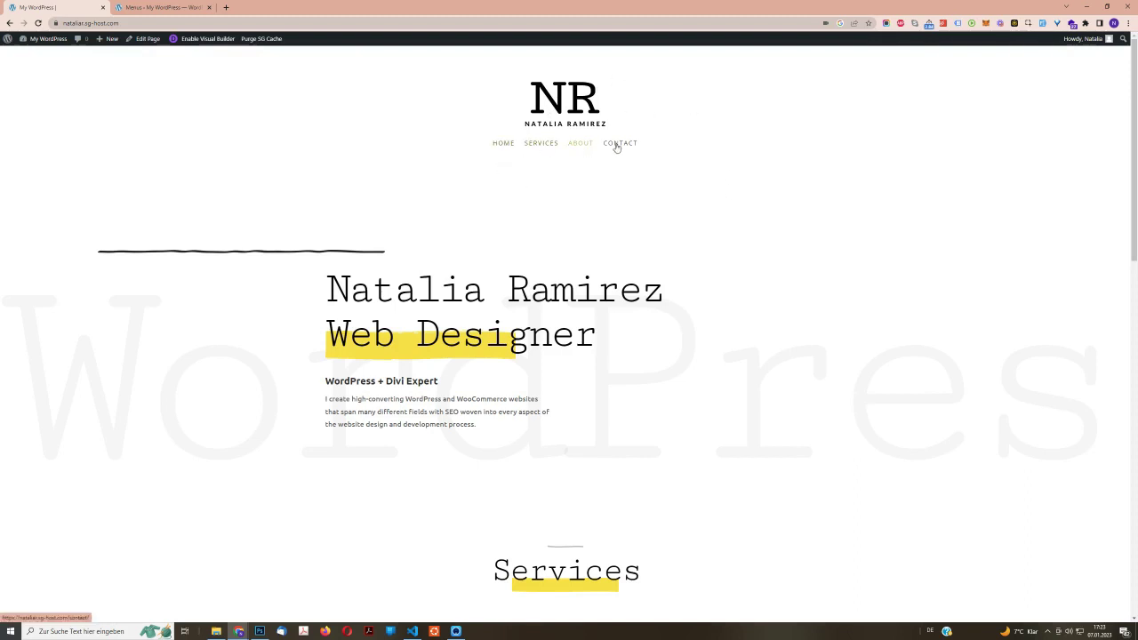
- Go to the Menus editor in the WordPress admin
{"action": "scroll", "coordinate": [672, 241], "scroll_direction": "down", "scroll_amount": 5}
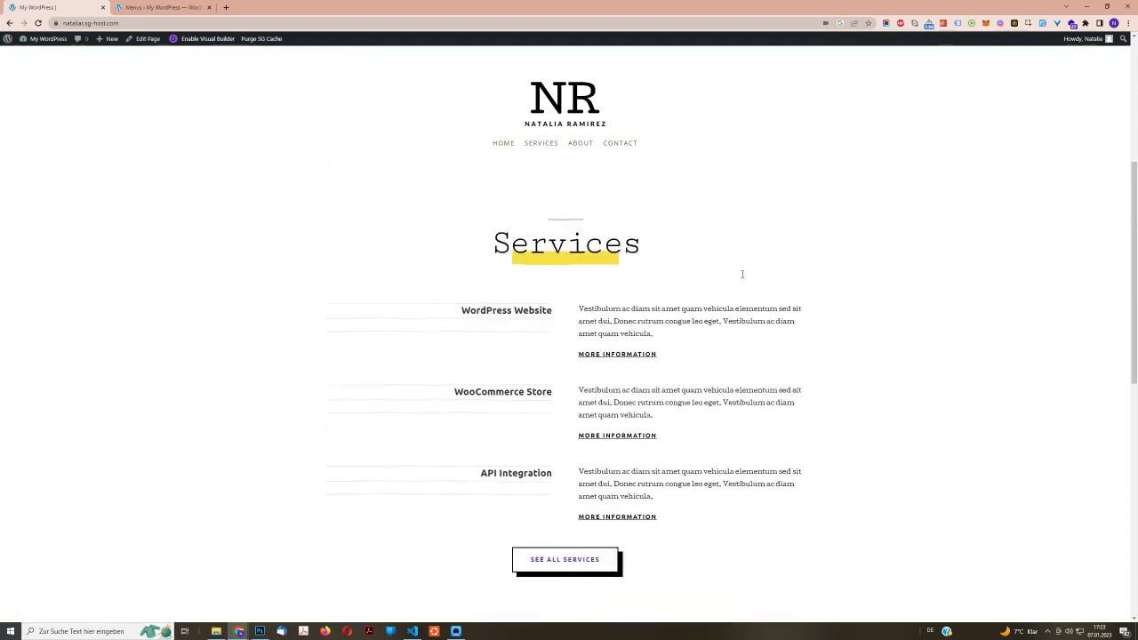
{"action": "scroll", "coordinate": [836, 355], "scroll_direction": "down", "scroll_amount": 6}
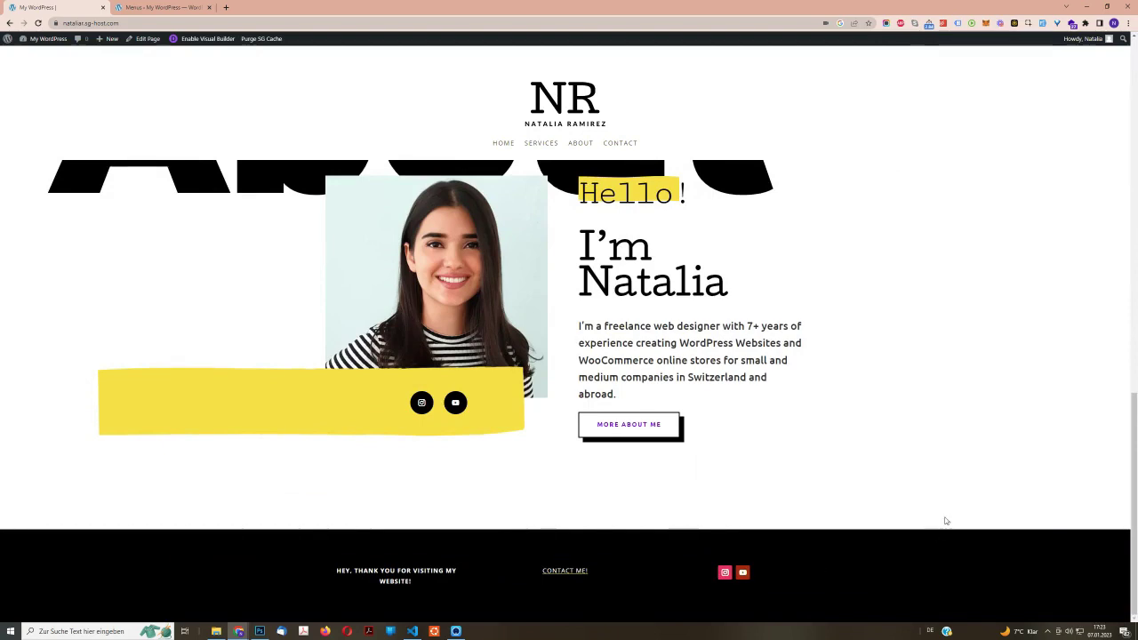
{"action": "scroll", "coordinate": [935, 505], "scroll_direction": "up", "scroll_amount": 4}
{"action": "scroll", "coordinate": [931, 499], "scroll_direction": "up", "scroll_amount": 7}
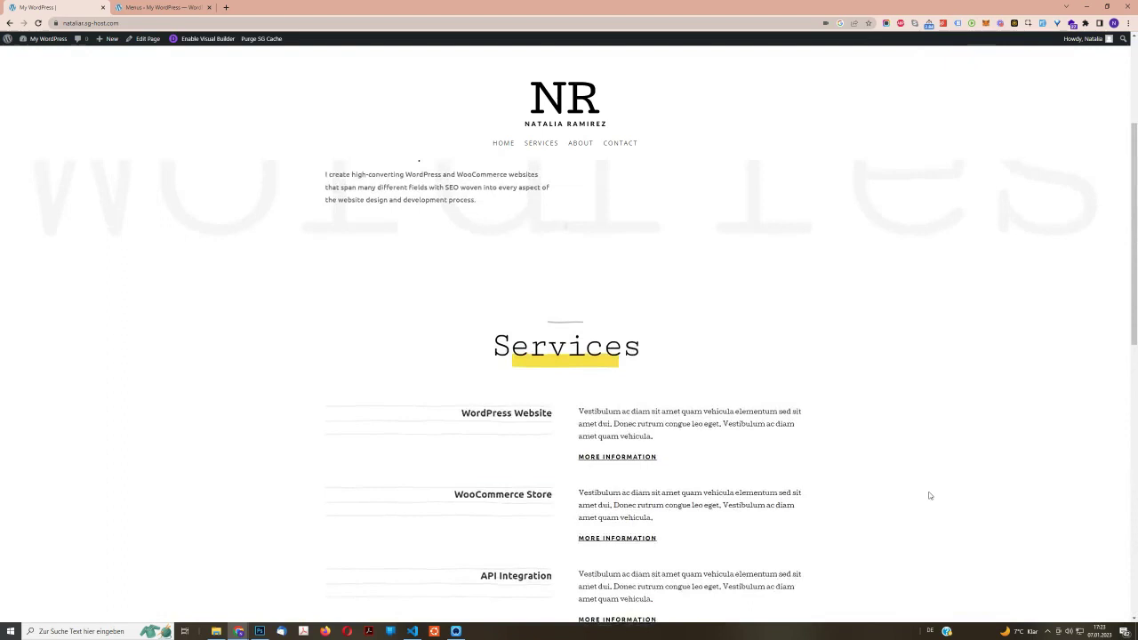
{"action": "left_click", "coordinate": [169, 7]}
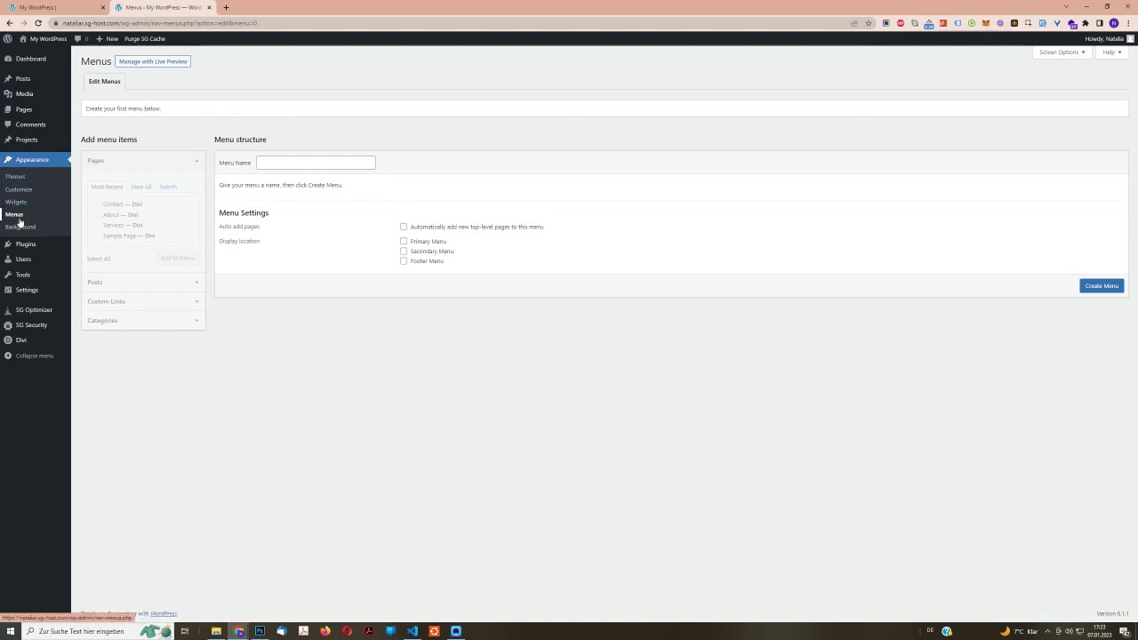
- Create a menu named 'Main Nav' assigned to the Primary Menu location
{"action": "left_click", "coordinate": [309, 161]}
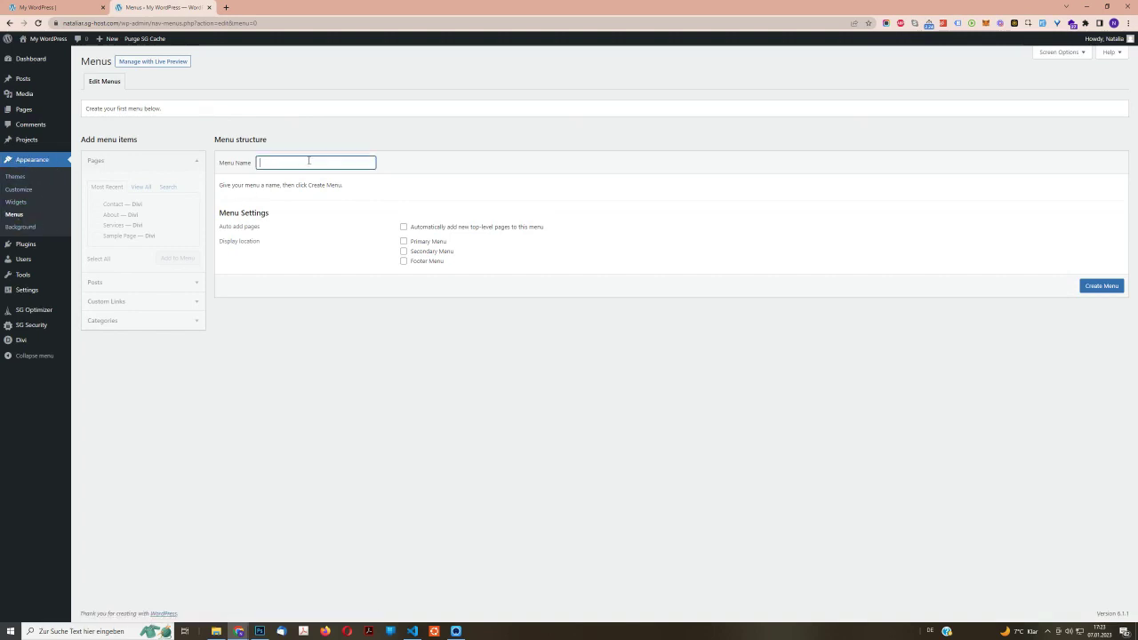
{"action": "type", "text": "Main Nav"}
{"action": "left_click", "coordinate": [415, 244]}
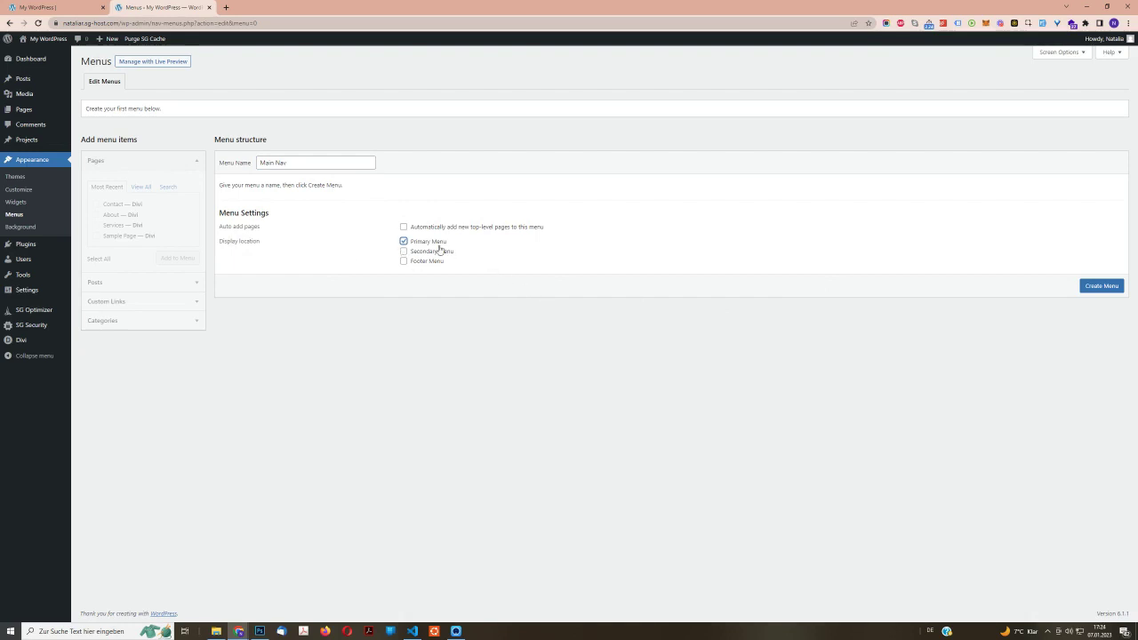
{"action": "left_click", "coordinate": [1098, 287]}
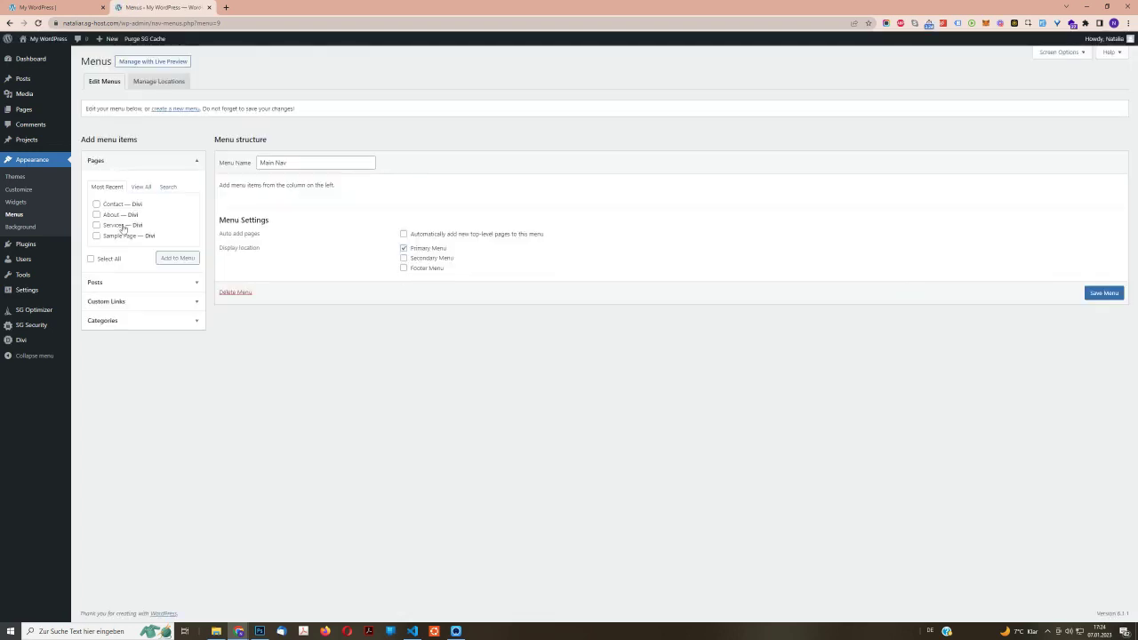
- Browse the Pages, Posts and Custom Links panels, ending on the full page list
{"action": "left_click", "coordinate": [138, 189]}
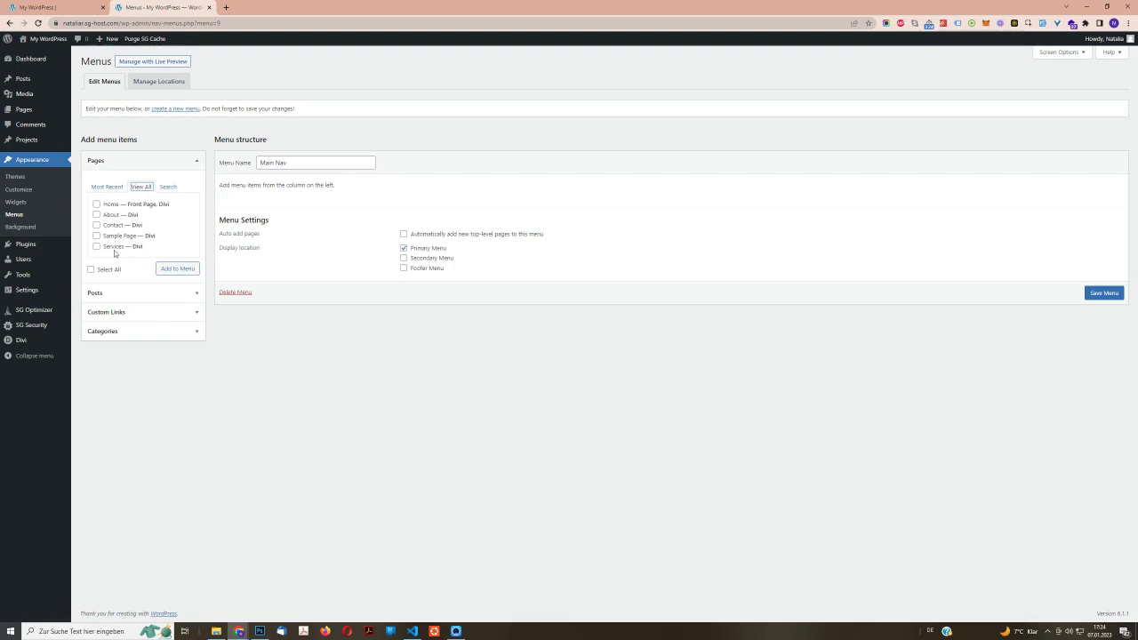
{"action": "left_click", "coordinate": [193, 294]}
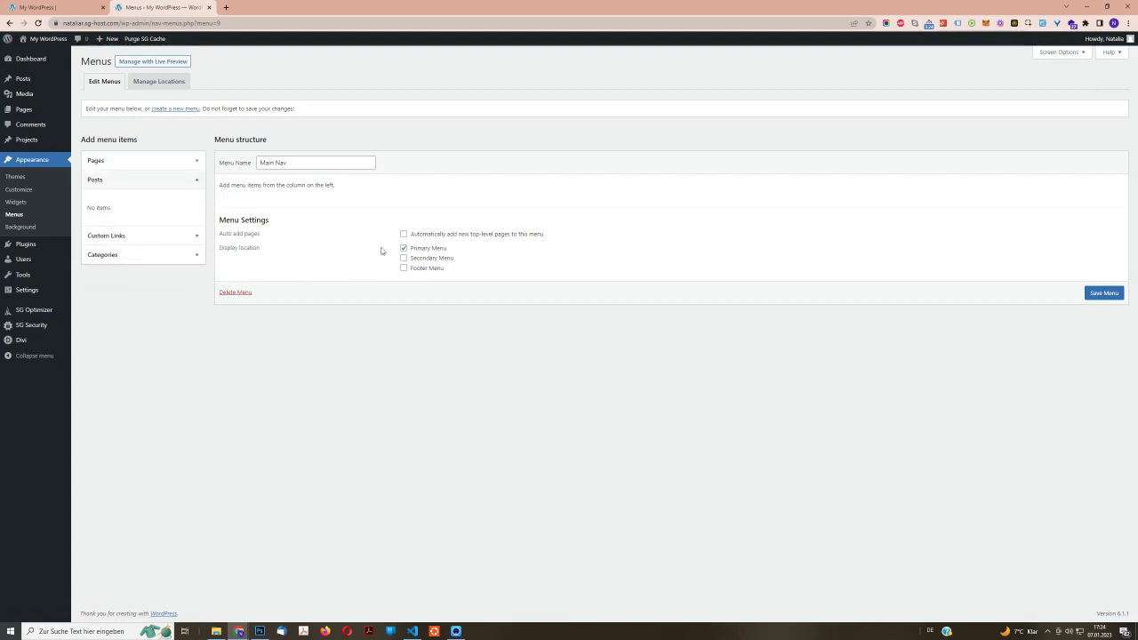
{"action": "left_click", "coordinate": [193, 184]}
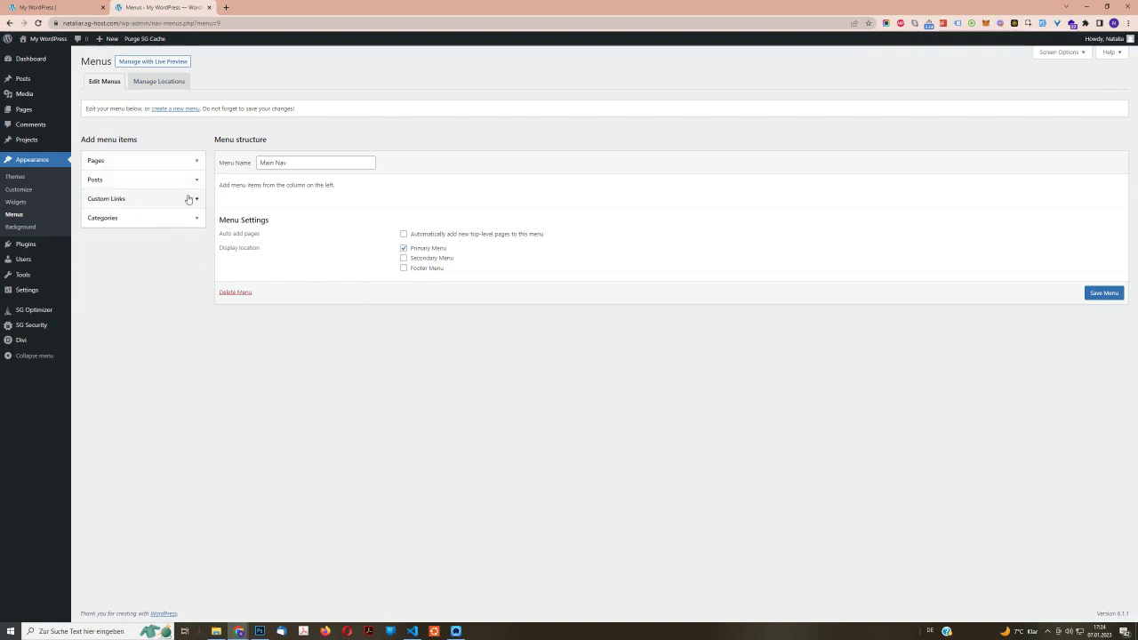
{"action": "left_click", "coordinate": [189, 200]}
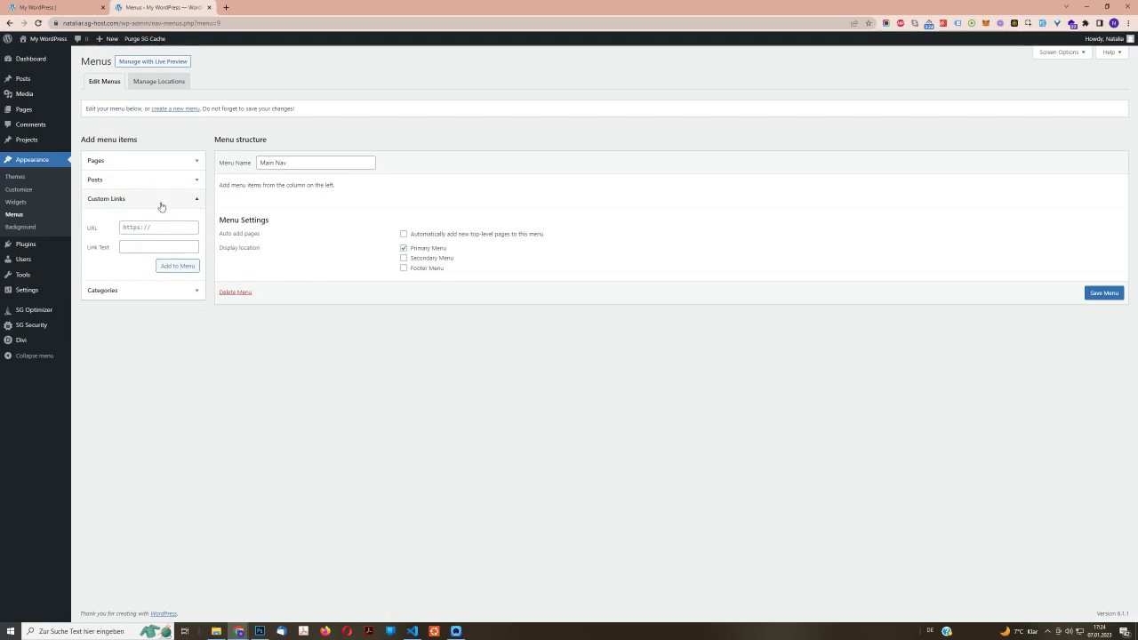
{"action": "left_click", "coordinate": [189, 200]}
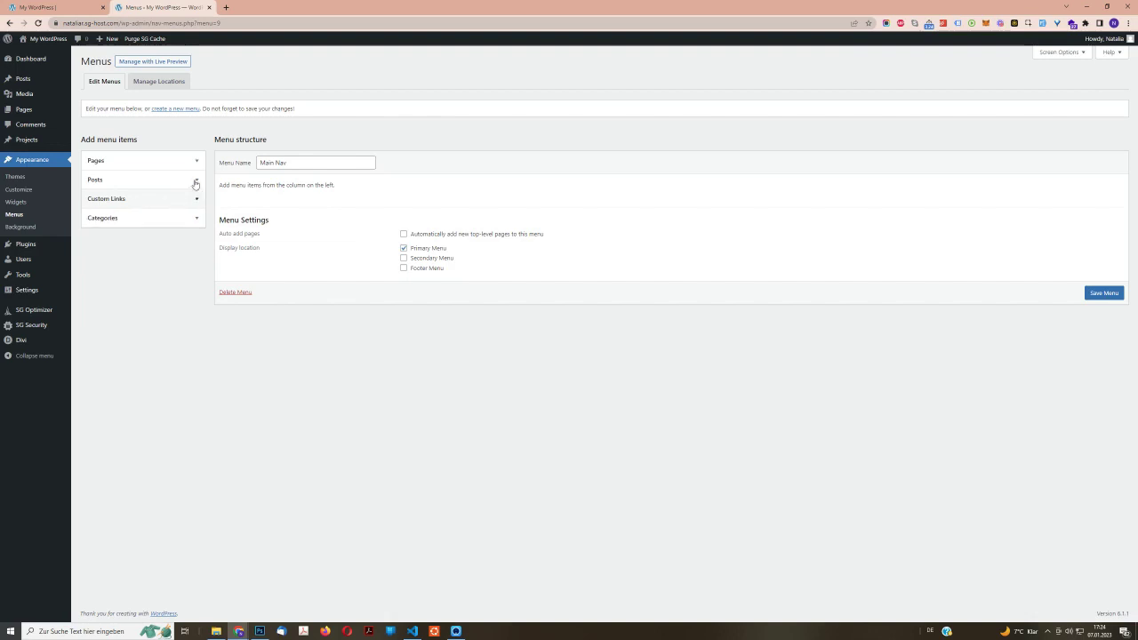
{"action": "left_click", "coordinate": [187, 164]}
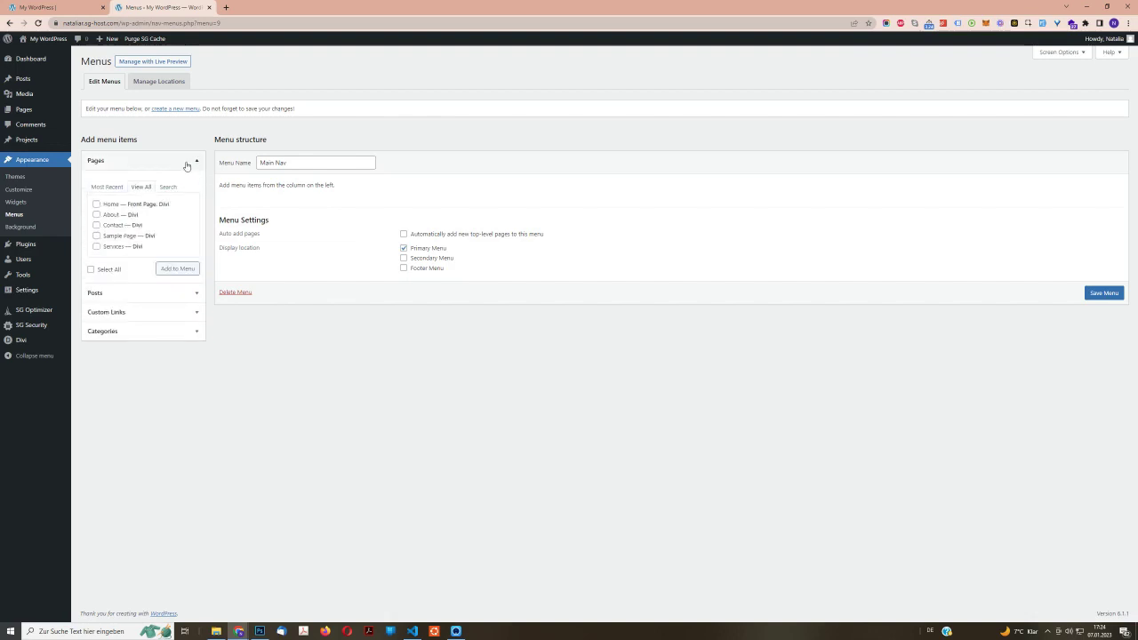
- Add the Home, About, Contact and Services pages to Main Nav
{"action": "left_click", "coordinate": [110, 205]}
{"action": "left_click", "coordinate": [112, 215]}
{"action": "left_click", "coordinate": [113, 226]}
{"action": "left_click", "coordinate": [115, 246]}
{"action": "left_click", "coordinate": [169, 268]}
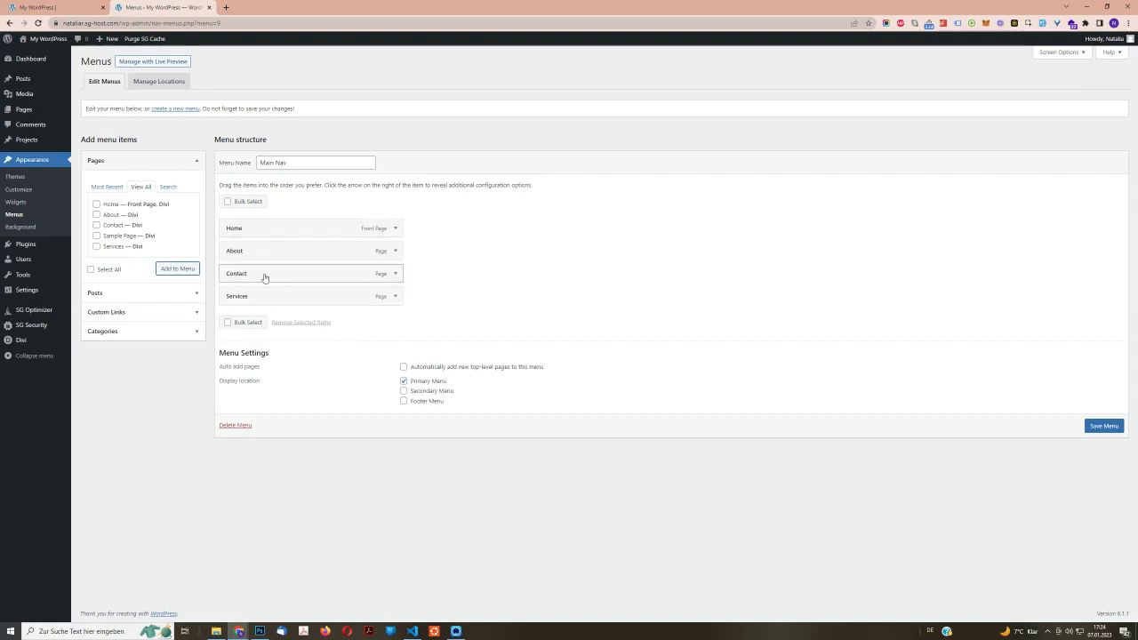
- Reorder the items to Home, Services, About, Contact and save the menu
{"action": "left_click_drag", "start_coordinate": [264, 278], "coordinate": [264, 299]}
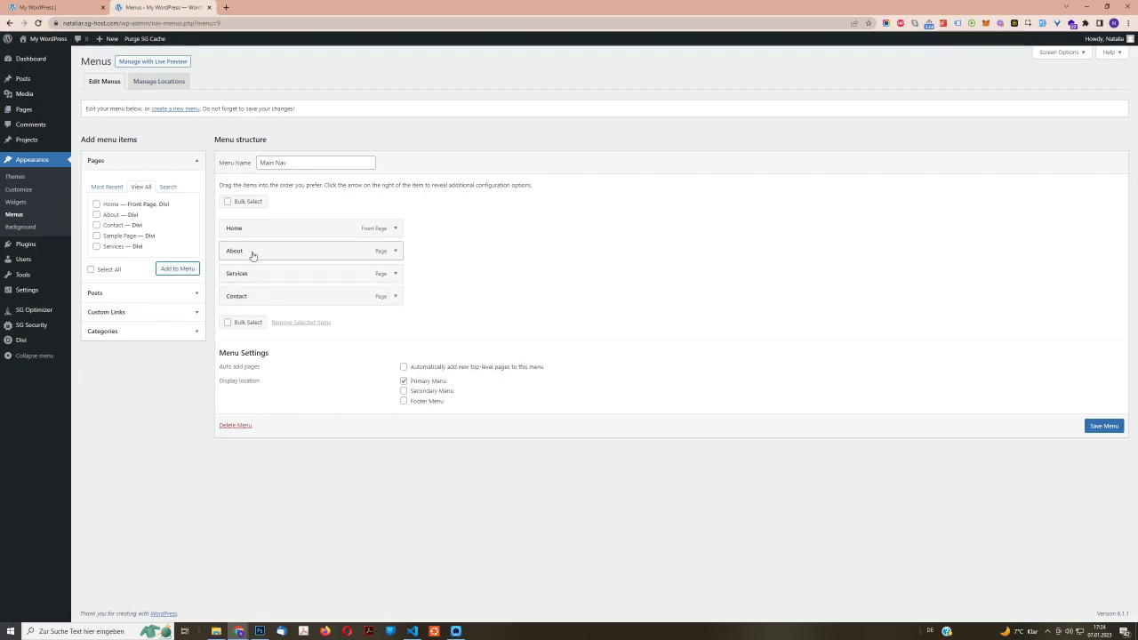
{"action": "left_click_drag", "start_coordinate": [252, 253], "coordinate": [258, 277]}
{"action": "left_click", "coordinate": [1094, 430]}
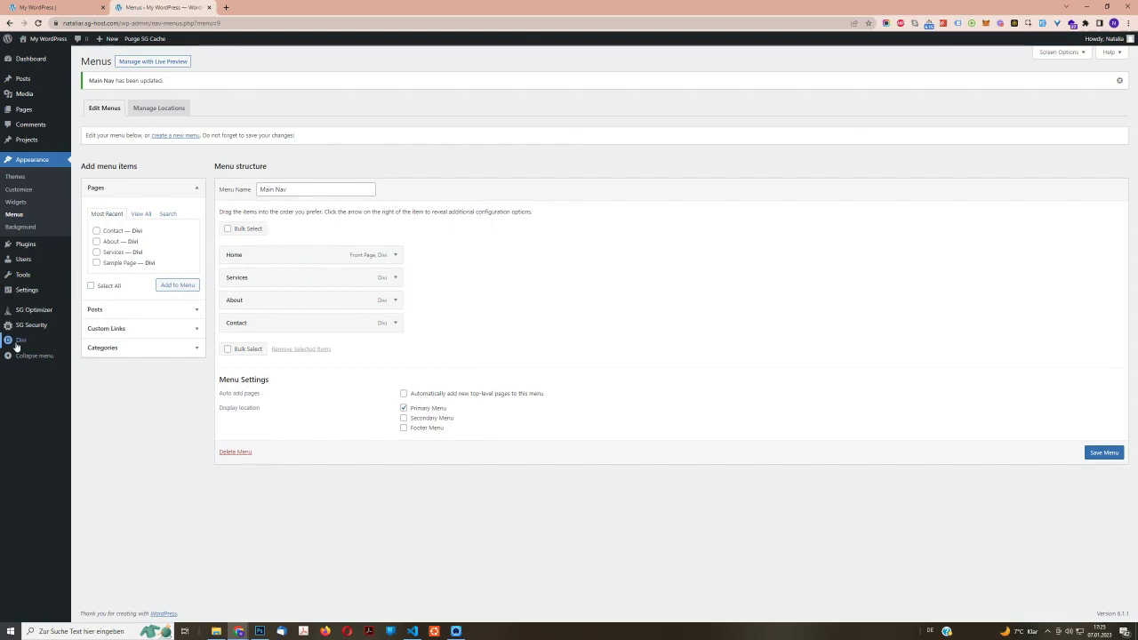
- Open Theme Builder from the Divi admin menu
{"action": "mouse_move", "coordinate": [20, 346]}
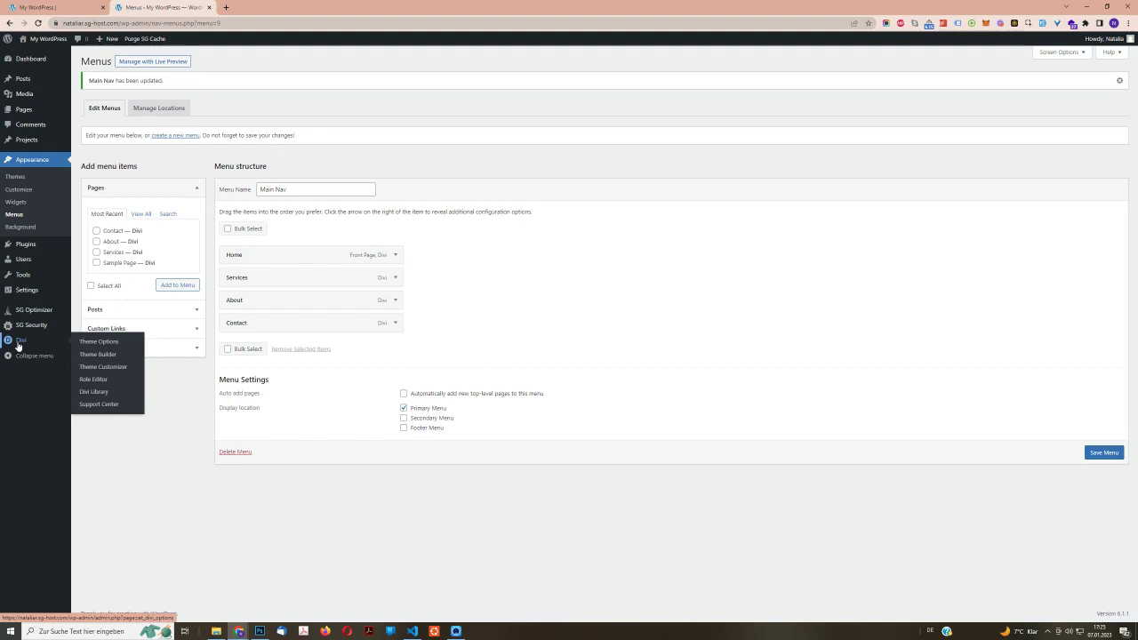
{"action": "left_click", "coordinate": [95, 358]}
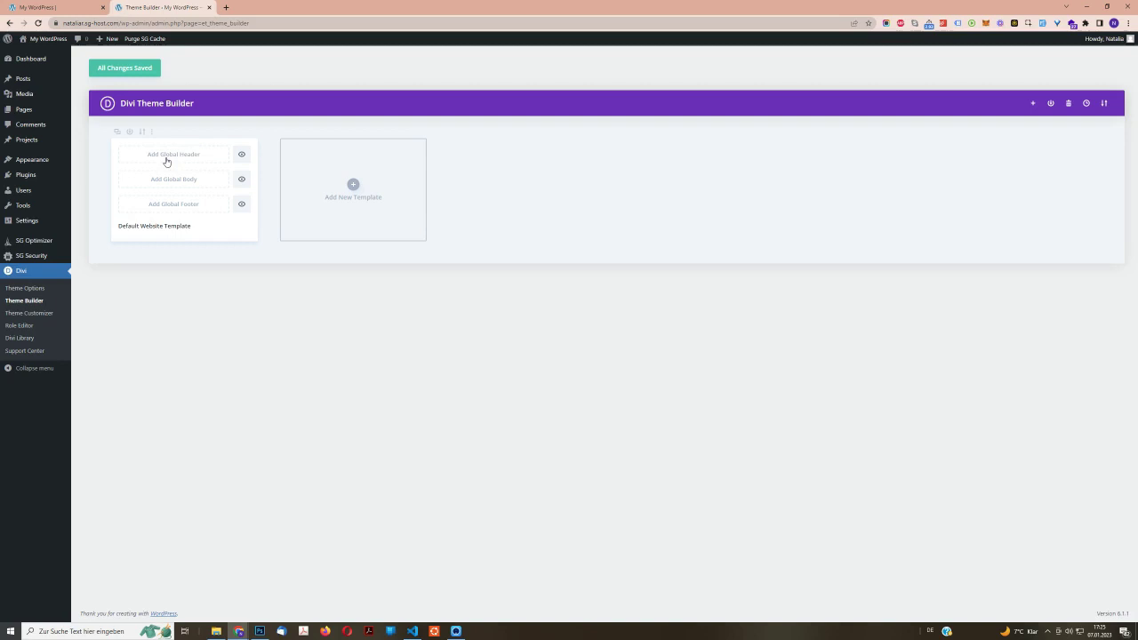
- Start a global header build, comparing against the live site's current header
{"action": "left_click", "coordinate": [166, 161]}
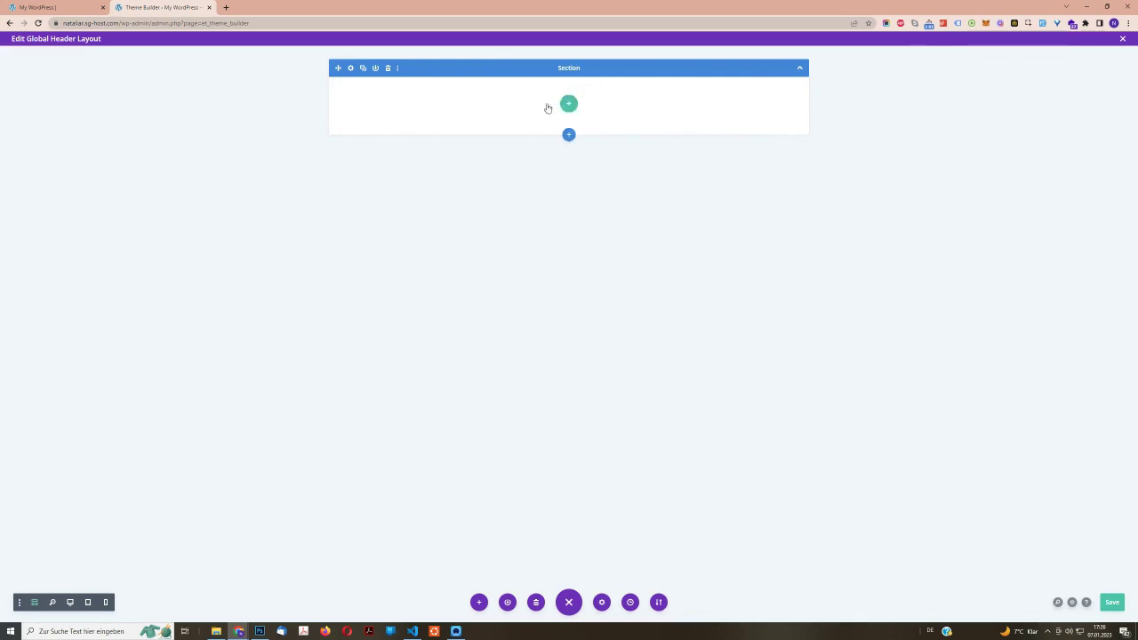
{"action": "key", "text": "ctrl+Page_Up"}
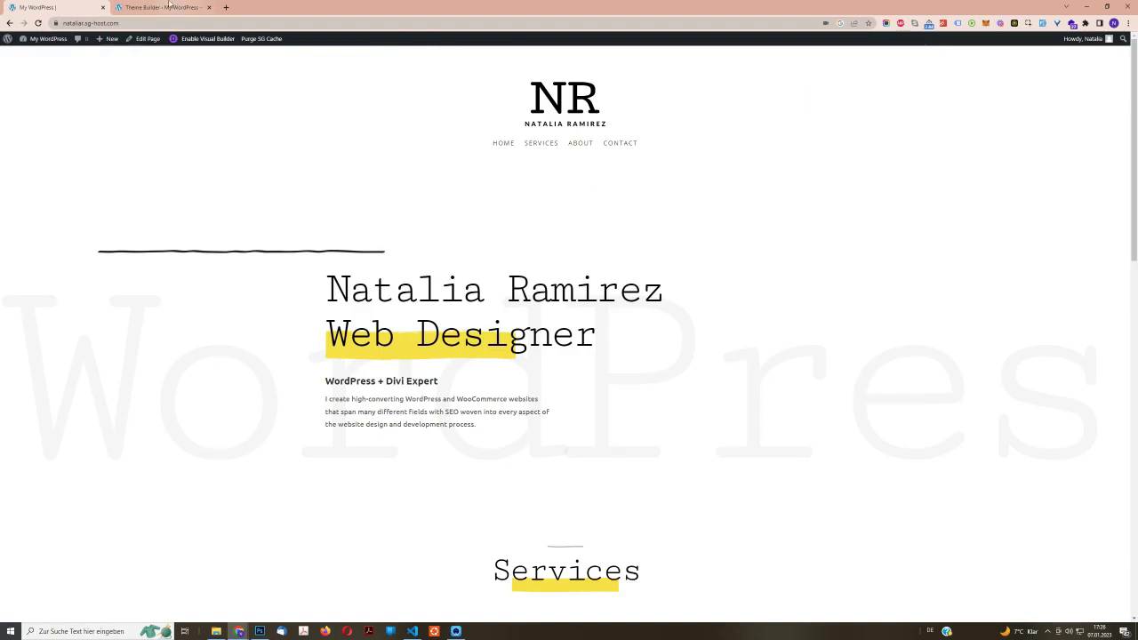
{"action": "key", "text": "ctrl+Page_Down"}
- Insert a one-column row with a Menu module set to Main Nav, then leave wireframe view
{"action": "left_click", "coordinate": [570, 104]}
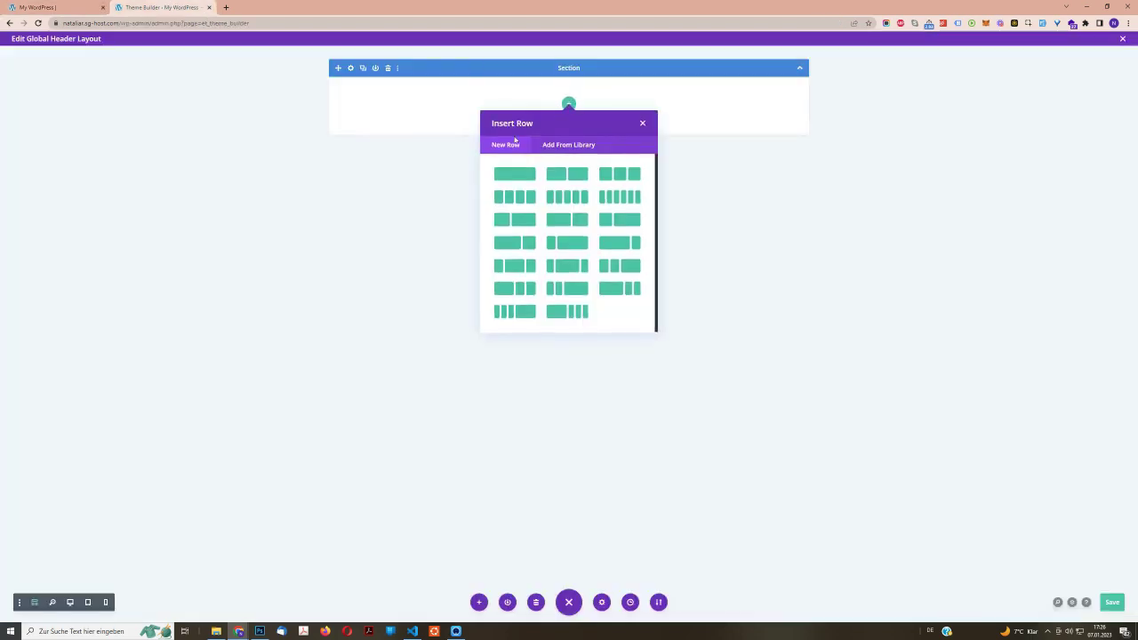
{"action": "left_click", "coordinate": [515, 175]}
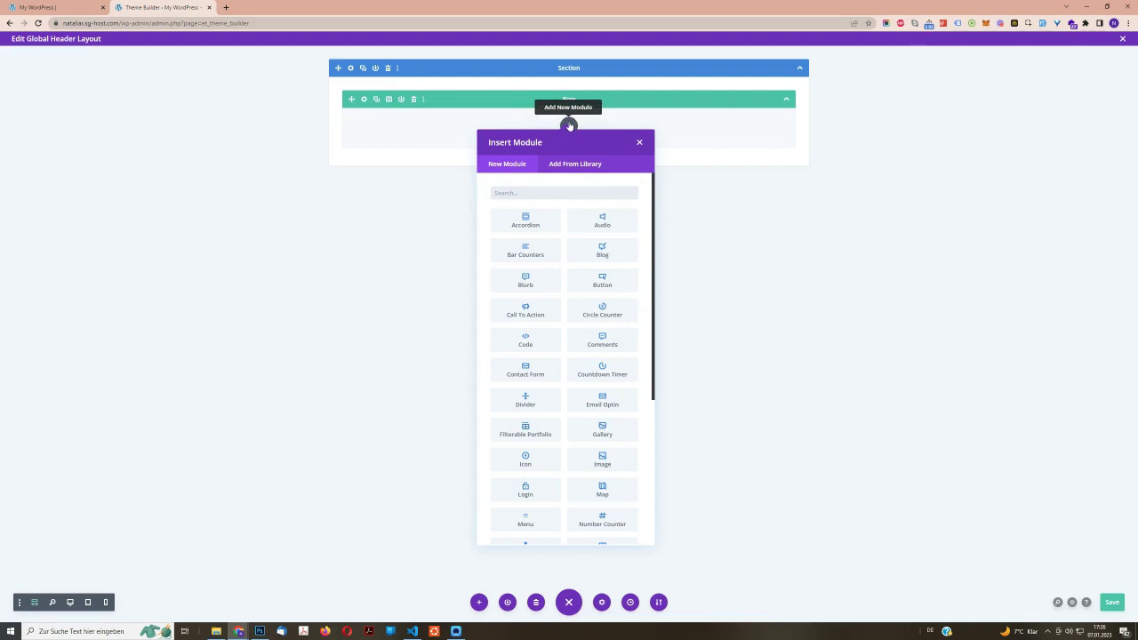
{"action": "type", "text": "menu"}
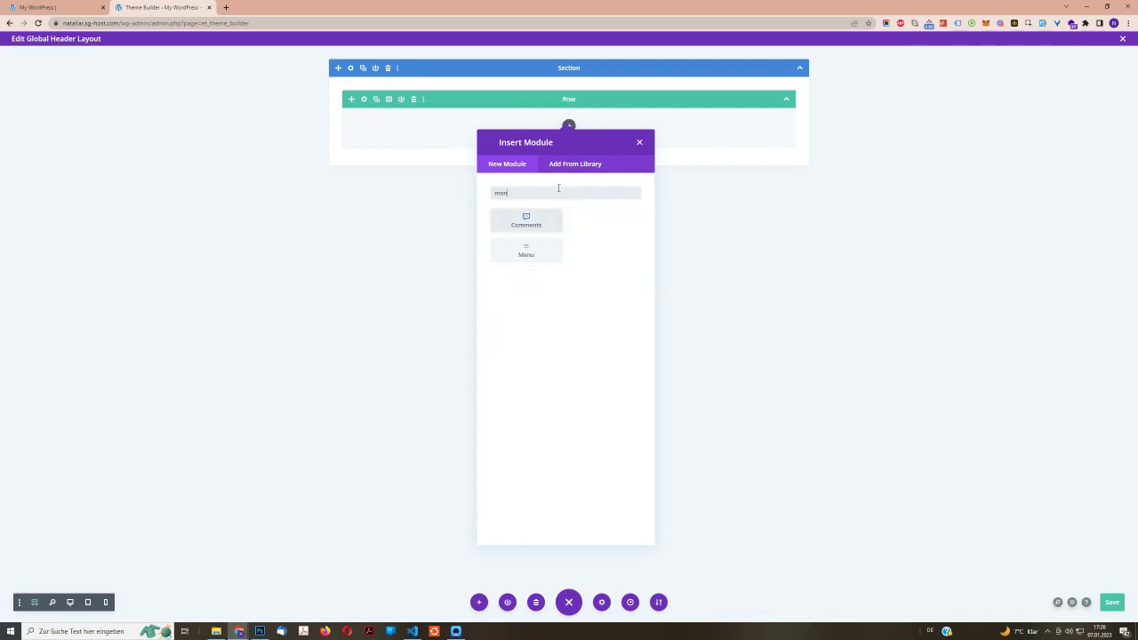
{"action": "left_click", "coordinate": [531, 221]}
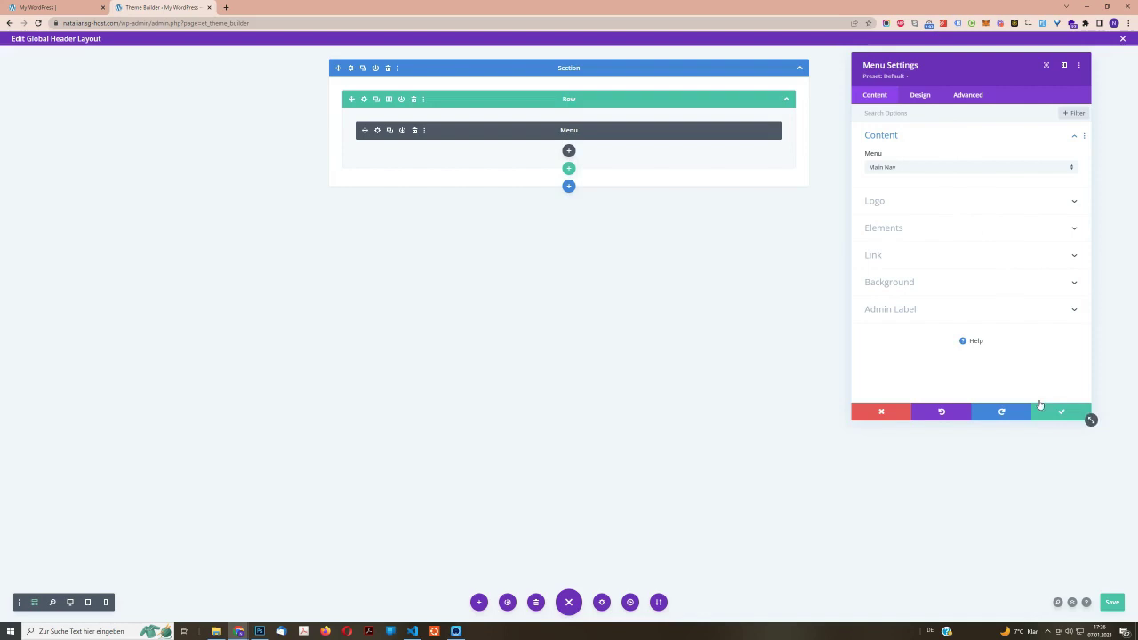
{"action": "left_click", "coordinate": [1065, 414]}
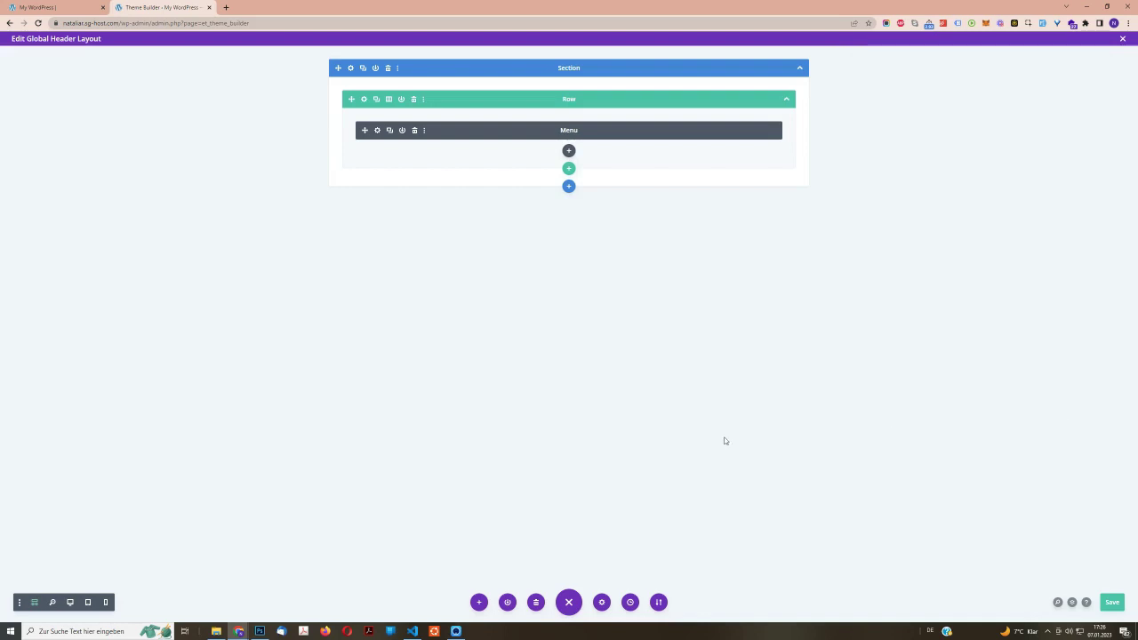
{"action": "left_click", "coordinate": [34, 603]}
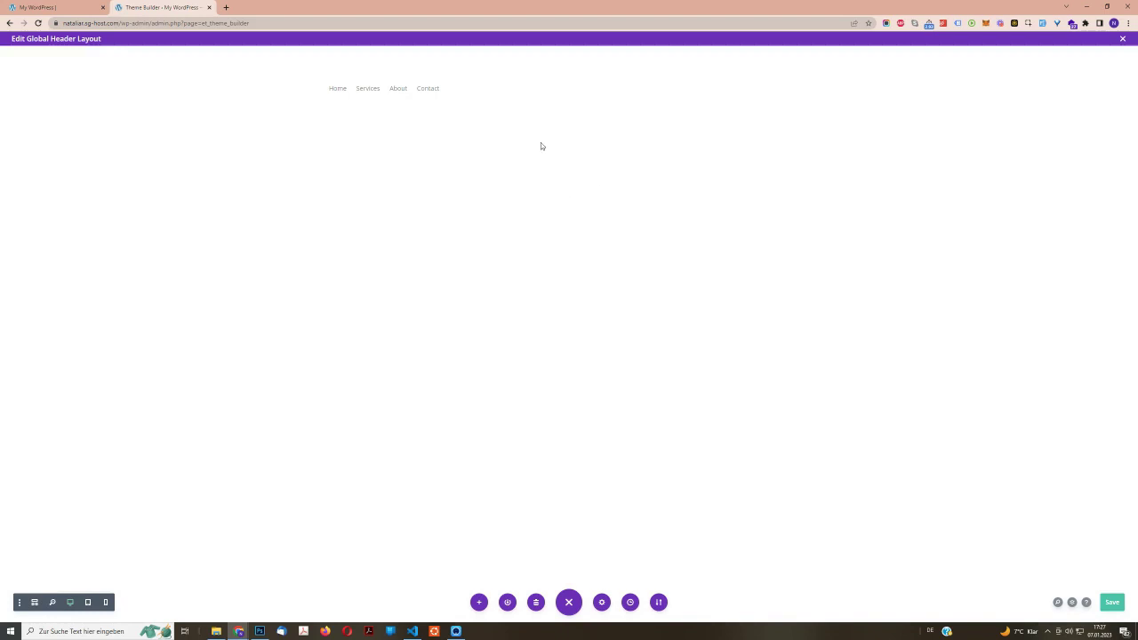
- Open the header Menu module's settings, confirm Main Nav, and expand its Logo options
{"action": "mouse_move", "coordinate": [421, 83]}
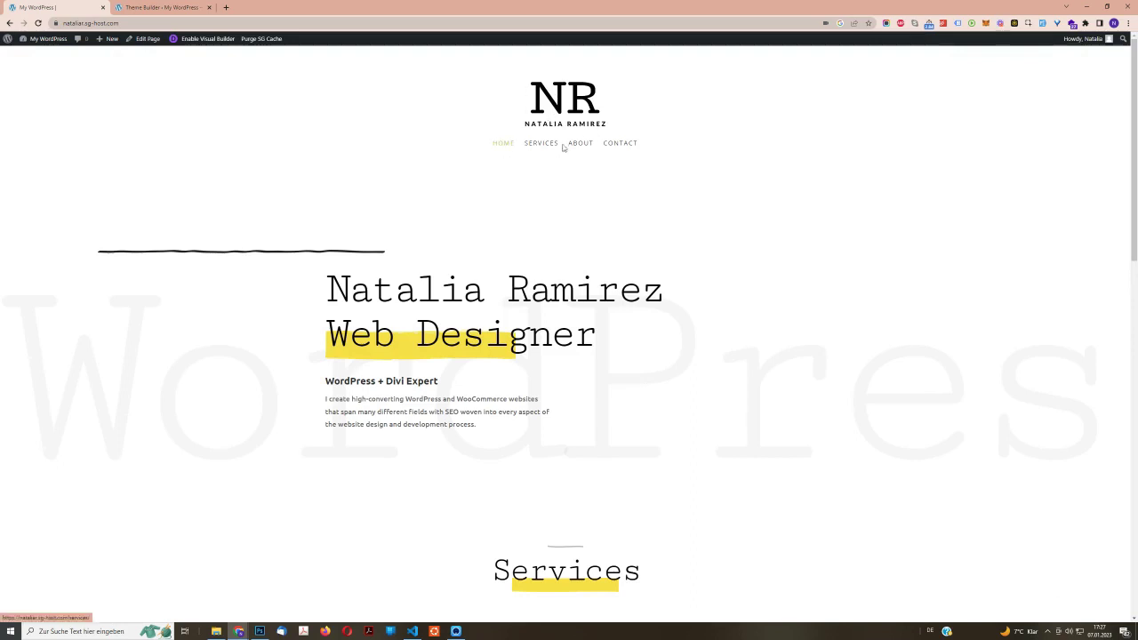
{"action": "key", "text": "ctrl+Tab"}
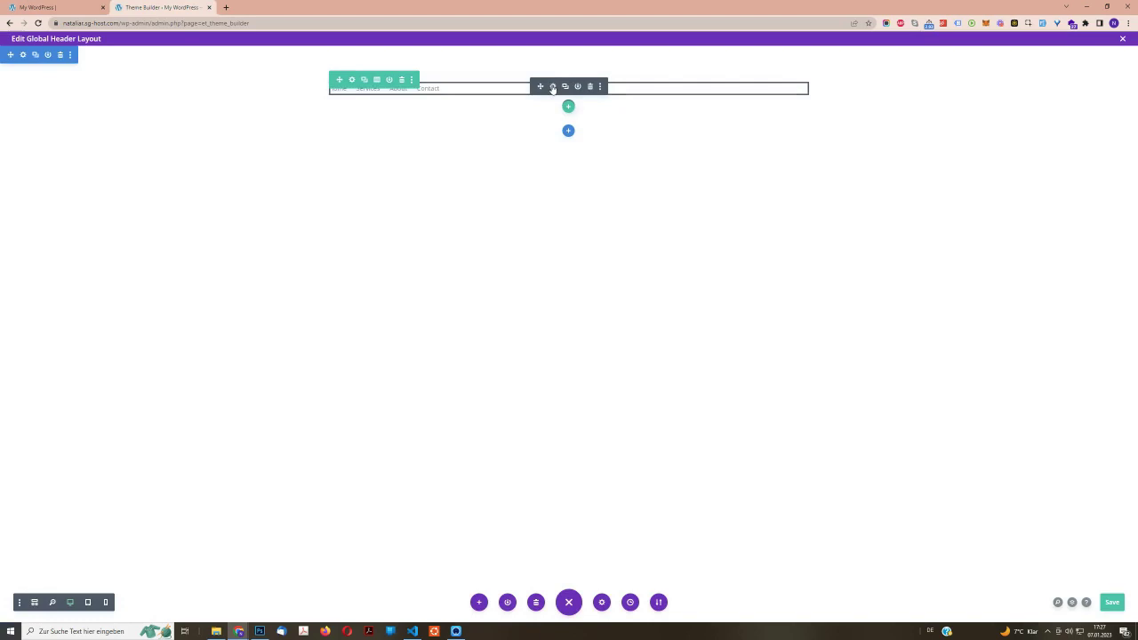
{"action": "left_click", "coordinate": [552, 87]}
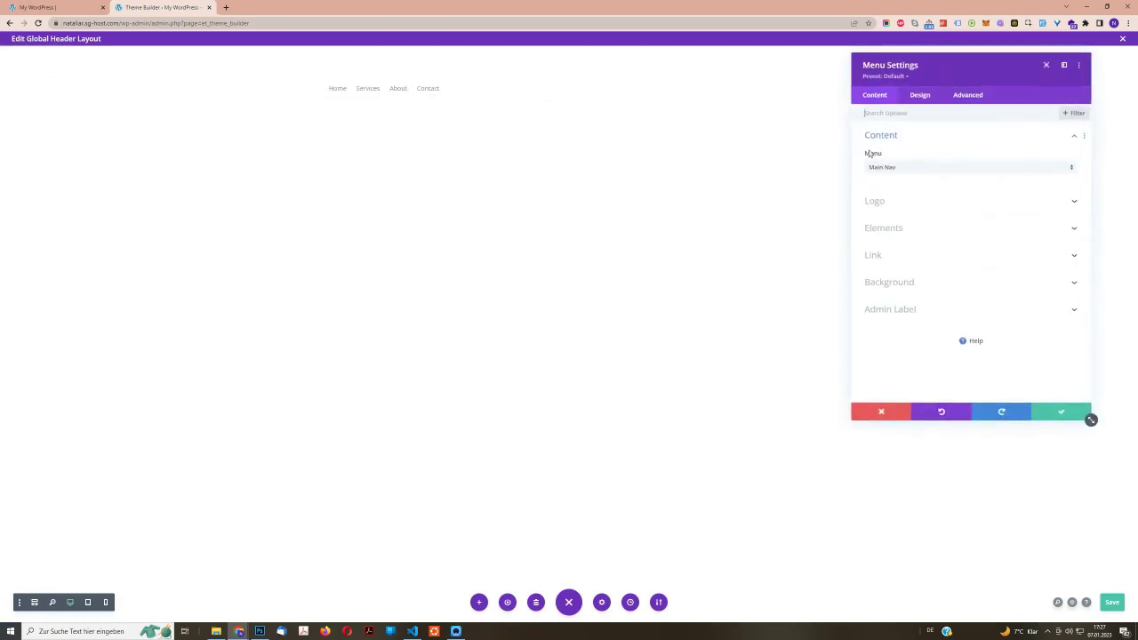
{"action": "left_click", "coordinate": [890, 170]}
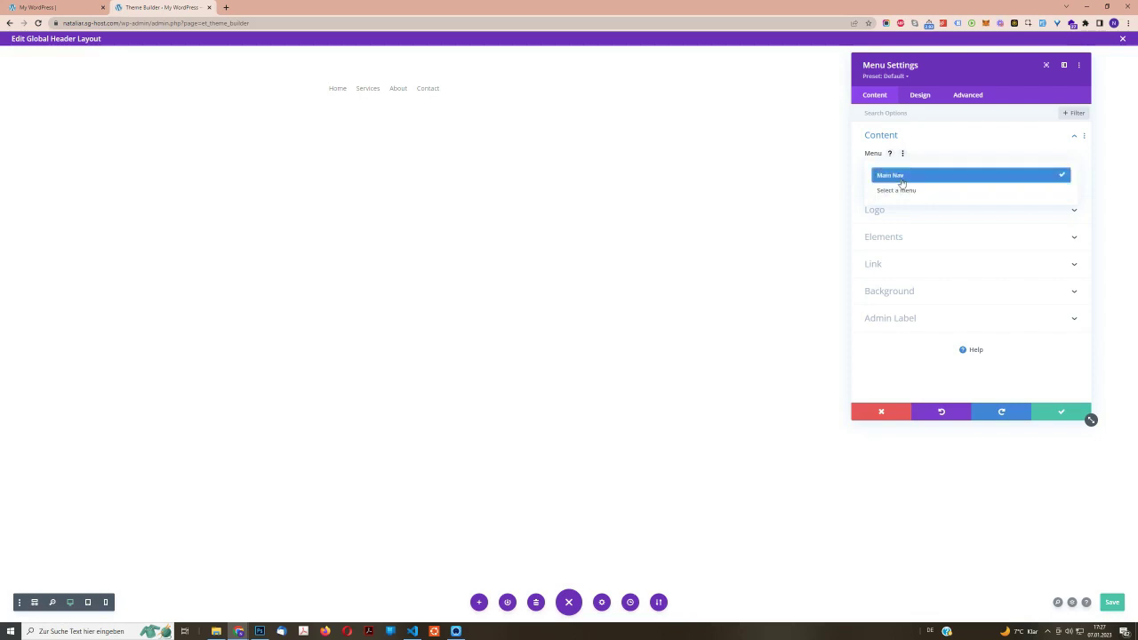
{"action": "left_click", "coordinate": [948, 140]}
{"action": "left_click", "coordinate": [922, 141]}
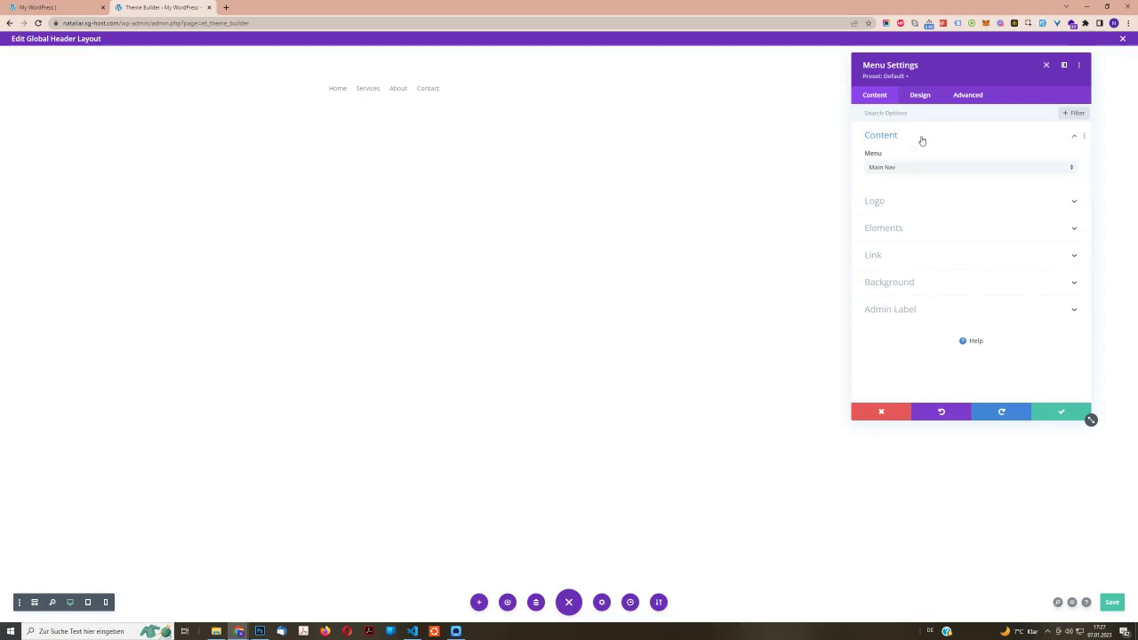
{"action": "left_click", "coordinate": [887, 201]}
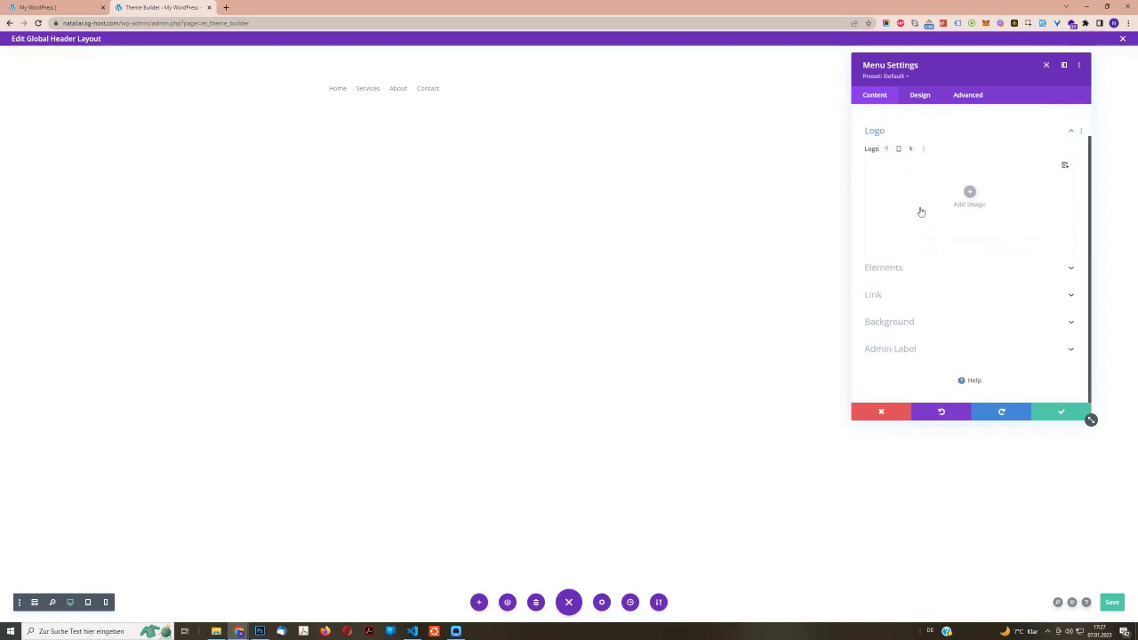
- Insert the NR logo from the Media Library into the Menu module's Logo slot
{"action": "left_click", "coordinate": [970, 194]}
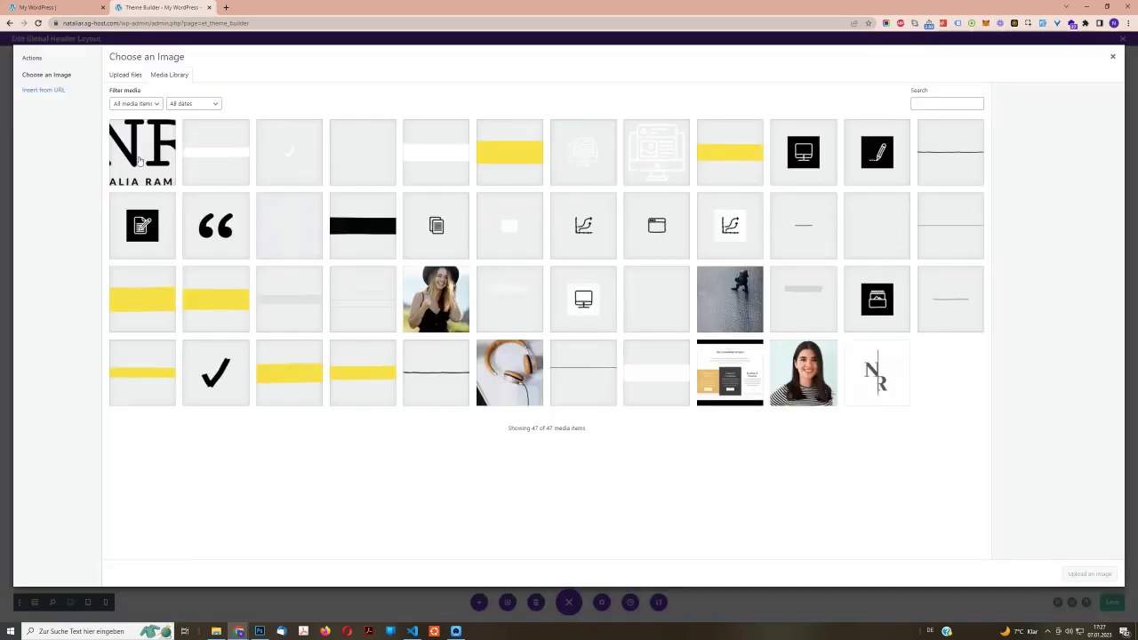
{"action": "left_click", "coordinate": [139, 160]}
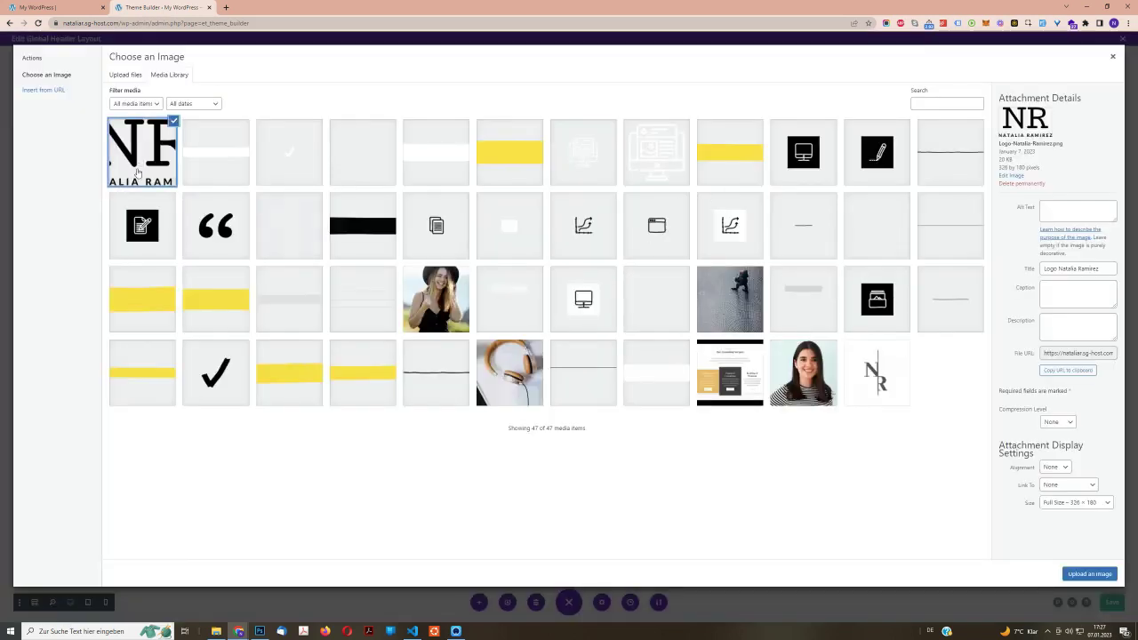
{"action": "left_click", "coordinate": [1089, 573]}
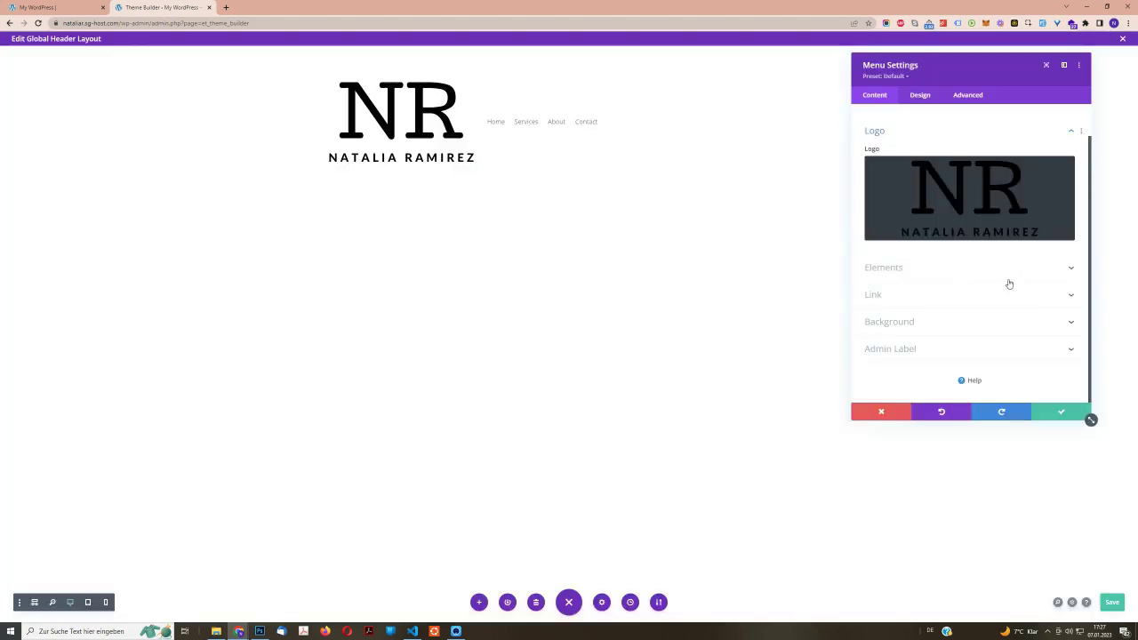
{"action": "mouse_move", "coordinate": [986, 178]}
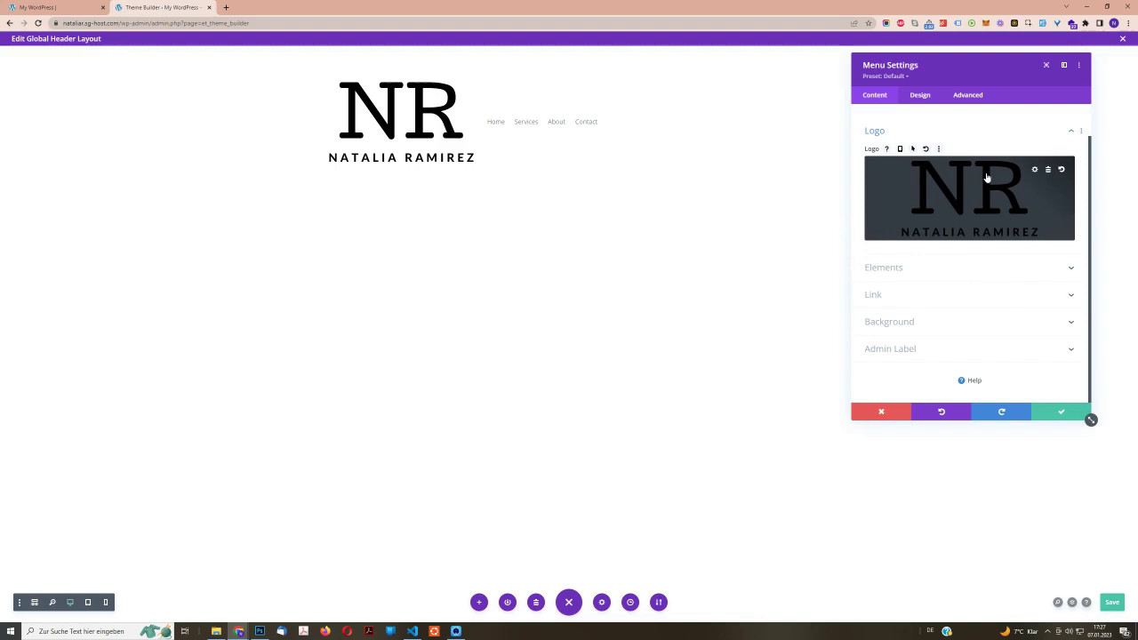
{"action": "scroll", "coordinate": [996, 213], "scroll_direction": "up", "scroll_amount": 1}
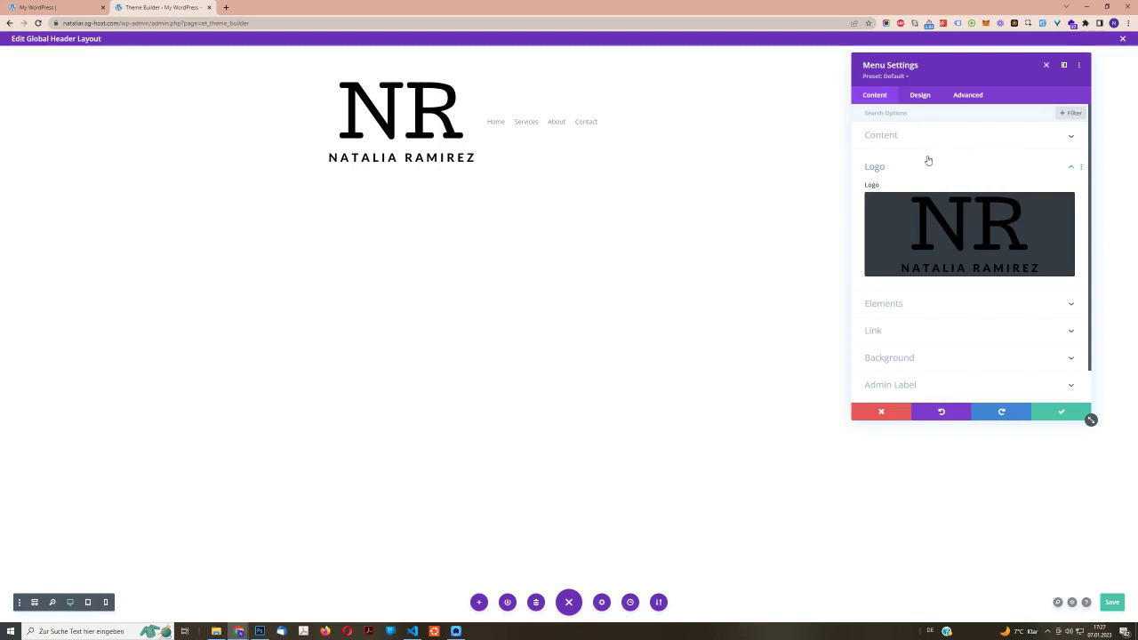
- Set the menu's layout style to Centered and save the header
{"action": "left_click", "coordinate": [922, 95]}
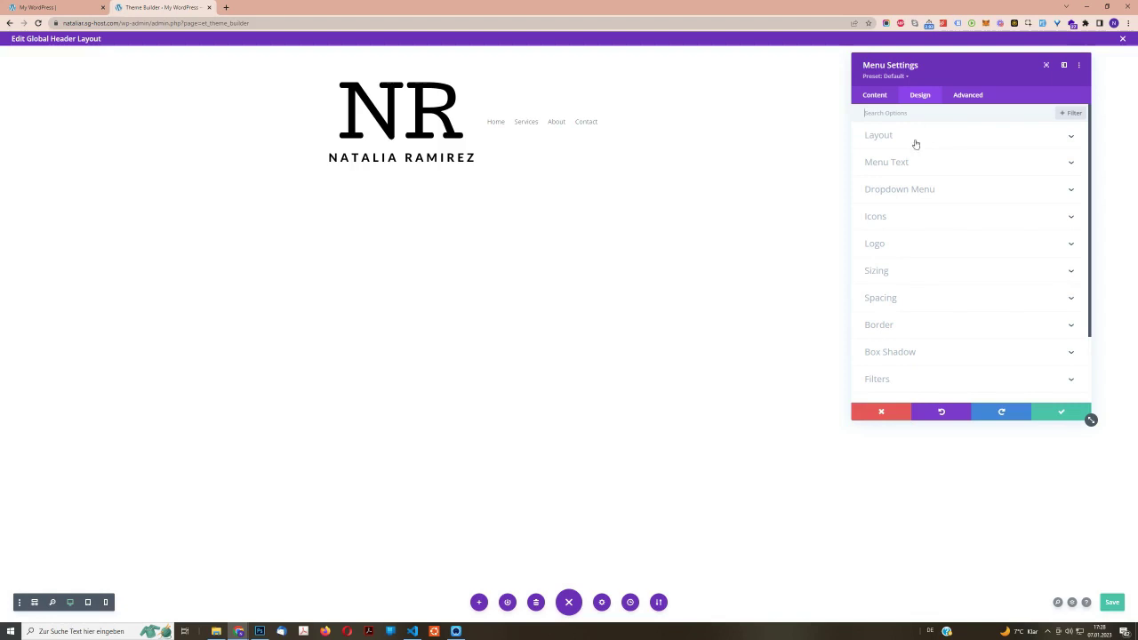
{"action": "left_click", "coordinate": [888, 137]}
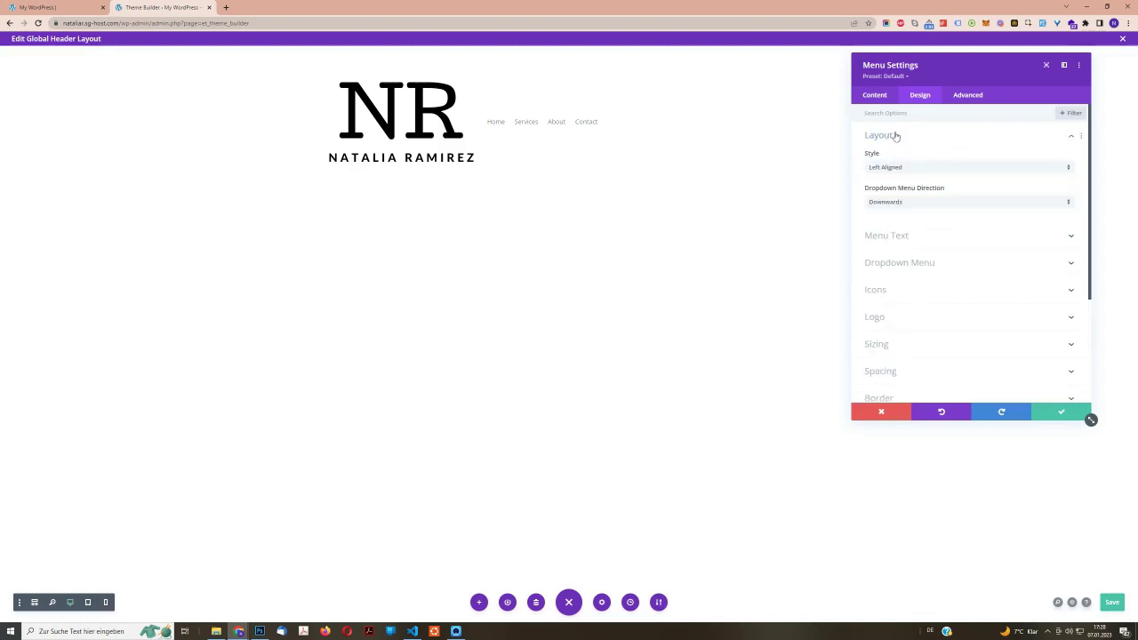
{"action": "left_click", "coordinate": [900, 168]}
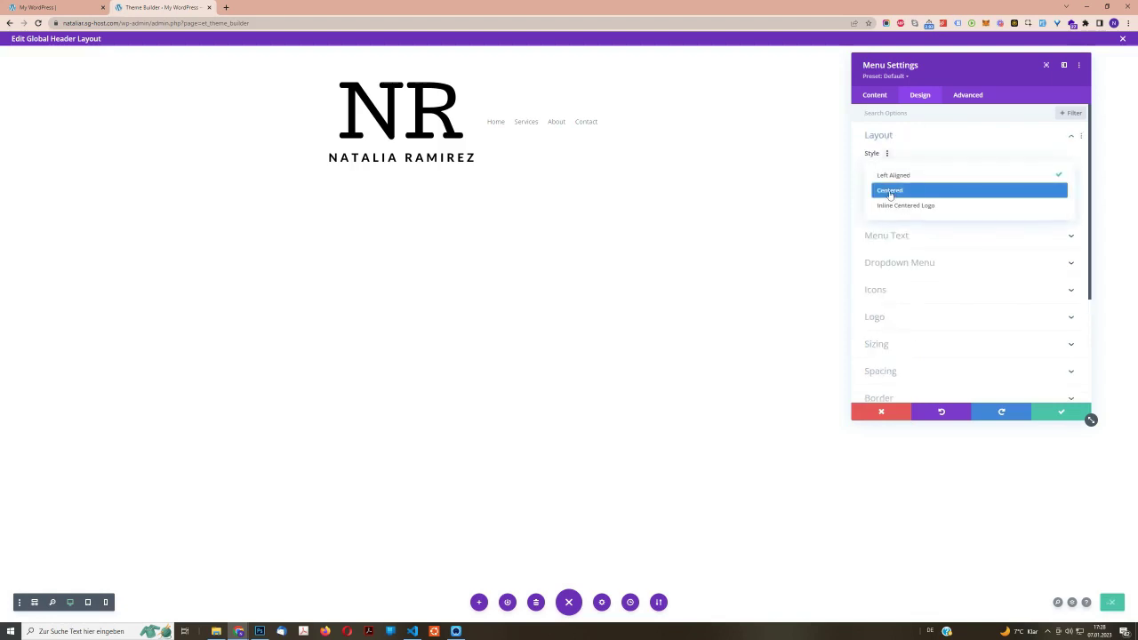
{"action": "left_click", "coordinate": [900, 194]}
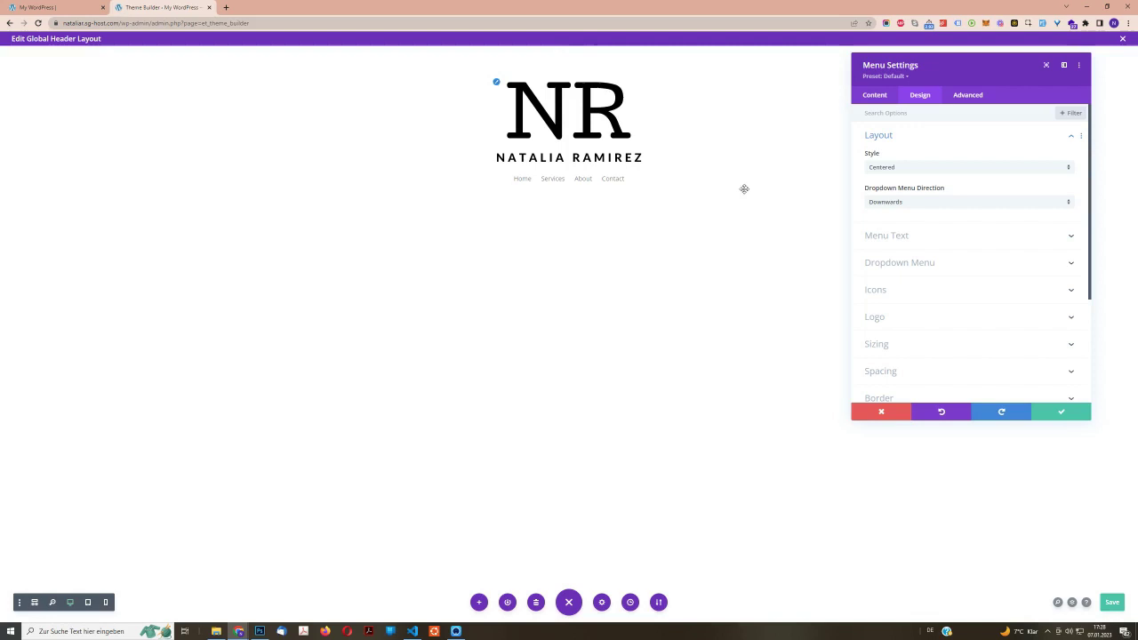
{"action": "key", "text": "ctrl+s"}
- Set the Logo Max Height to 120px
{"action": "left_click", "coordinate": [946, 317]}
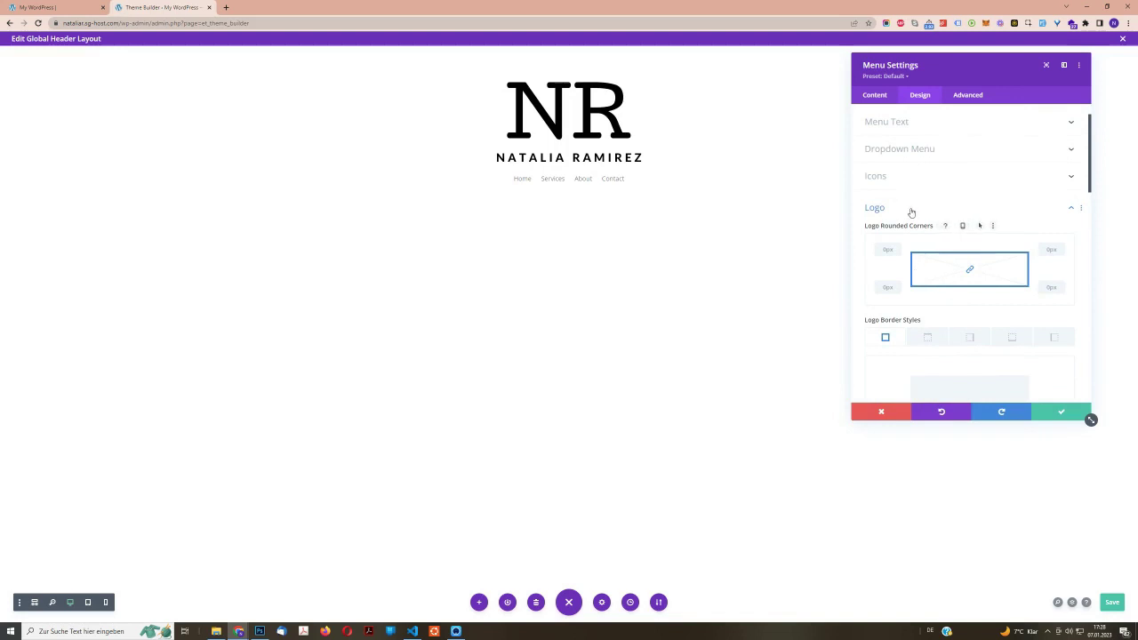
{"action": "scroll", "coordinate": [934, 240], "scroll_direction": "up", "scroll_amount": 1}
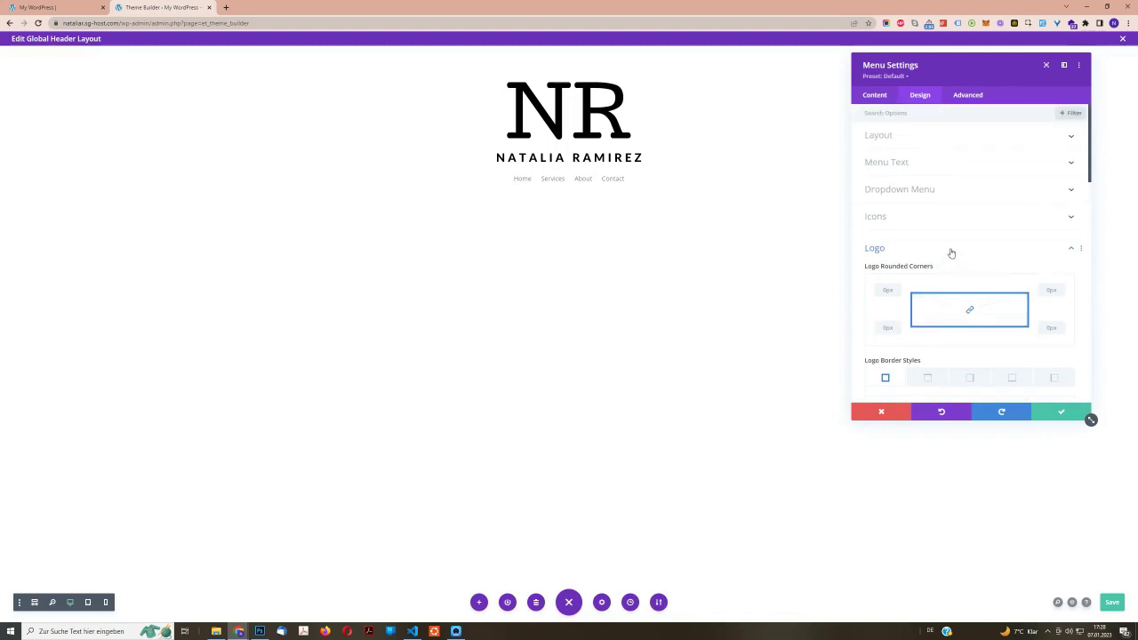
{"action": "left_click", "coordinate": [893, 247]}
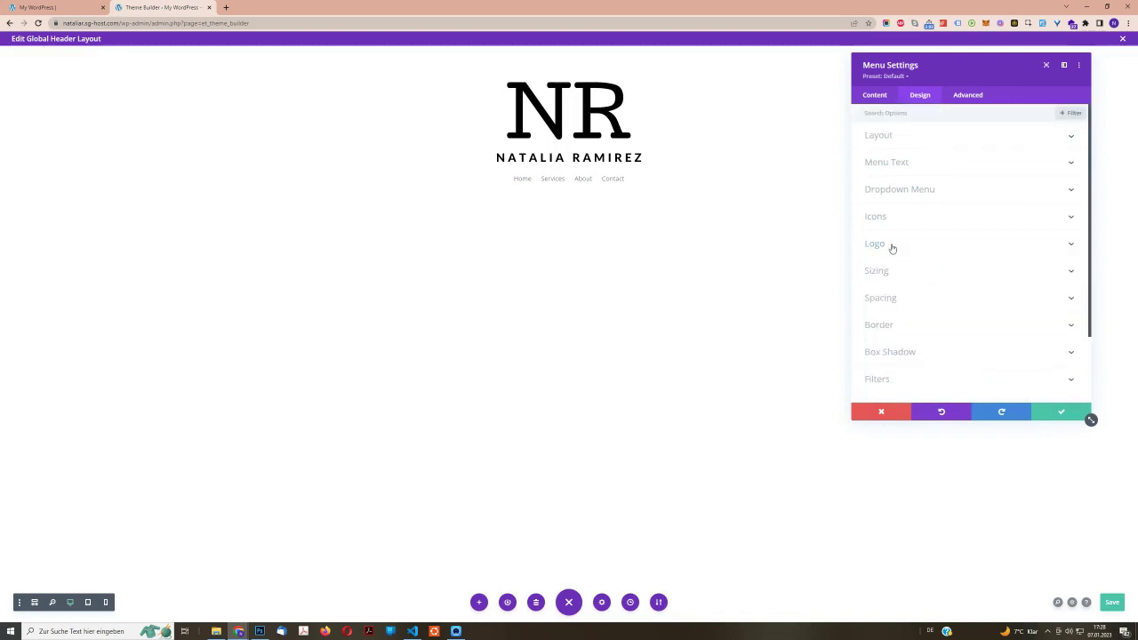
{"action": "left_click", "coordinate": [881, 271]}
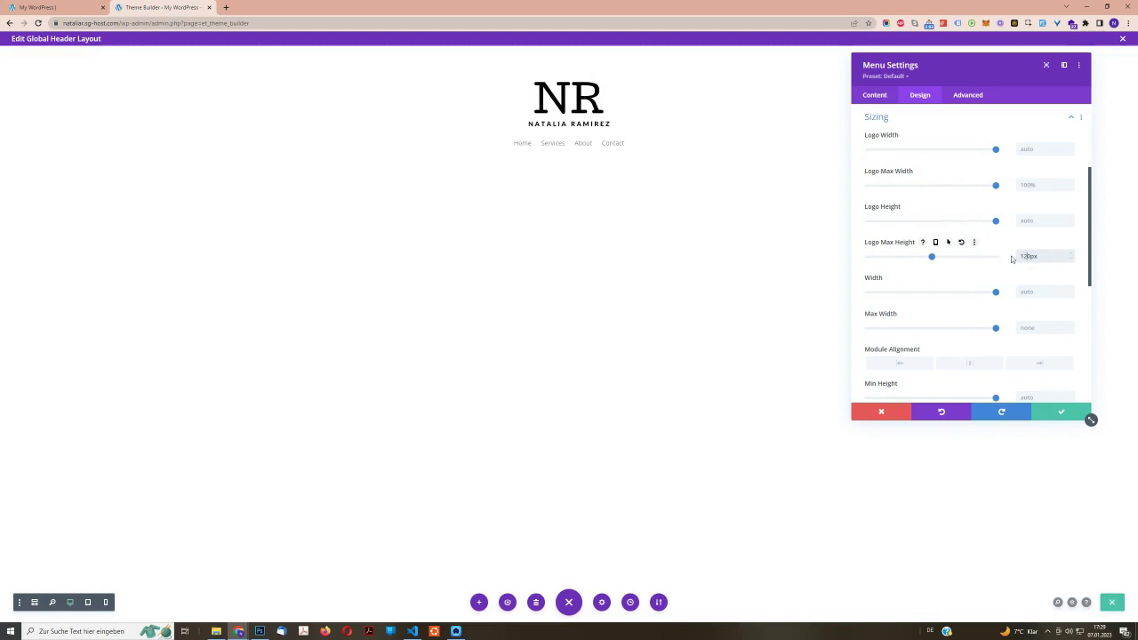
{"action": "type", "text": "2"}
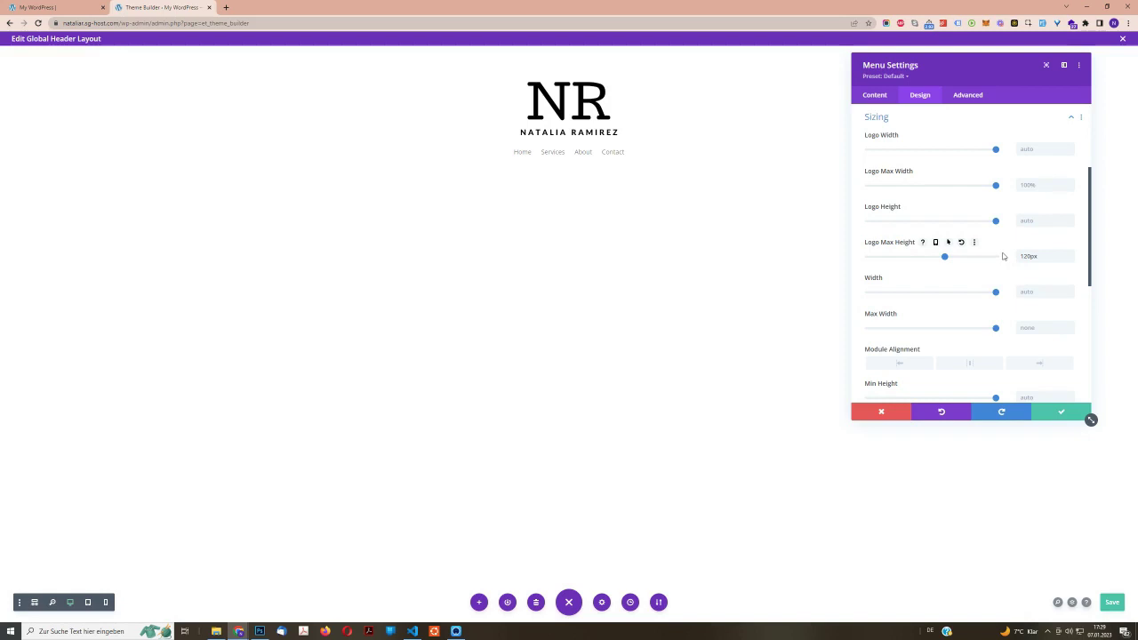
{"action": "scroll", "coordinate": [956, 223], "scroll_direction": "up", "scroll_amount": 5}
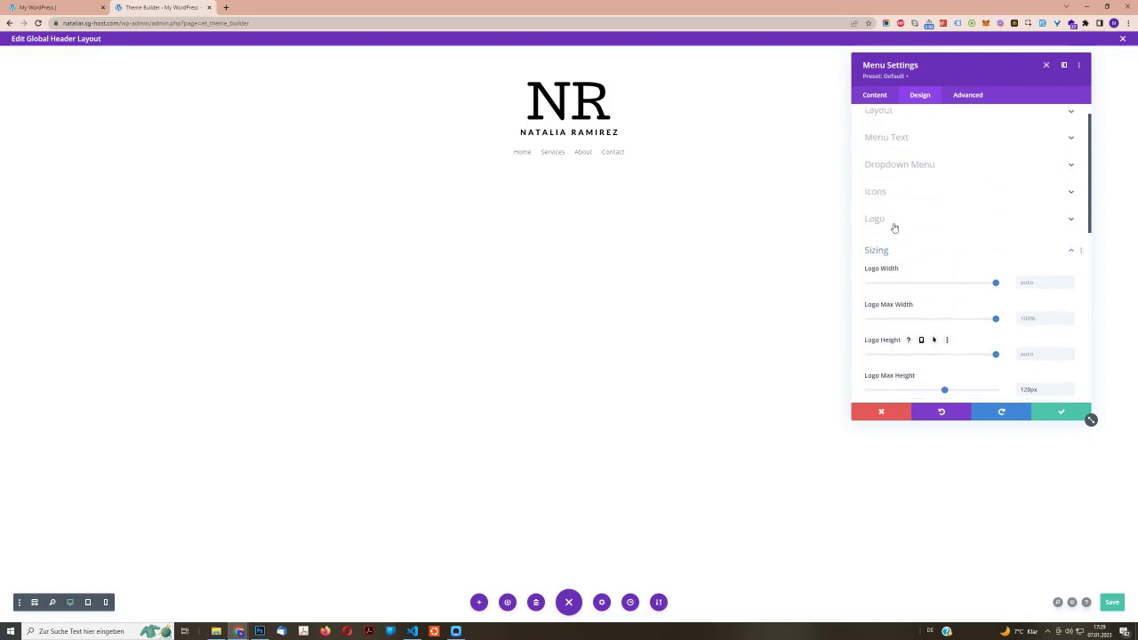
- Make the menu text uppercase at 16px
{"action": "left_click", "coordinate": [903, 246]}
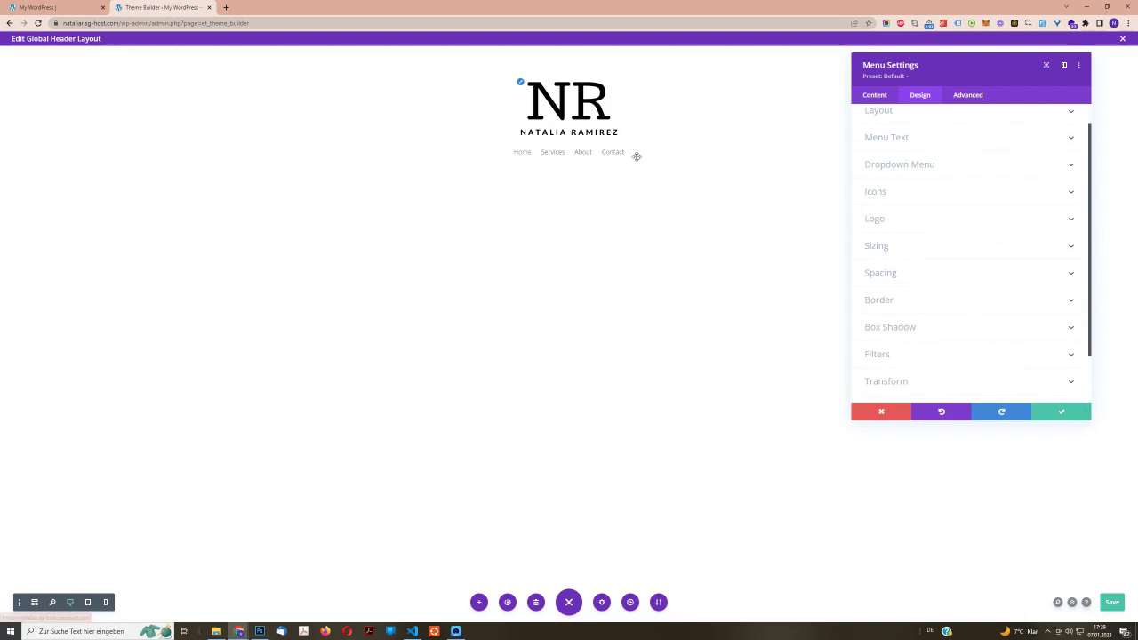
{"action": "left_click", "coordinate": [888, 140]}
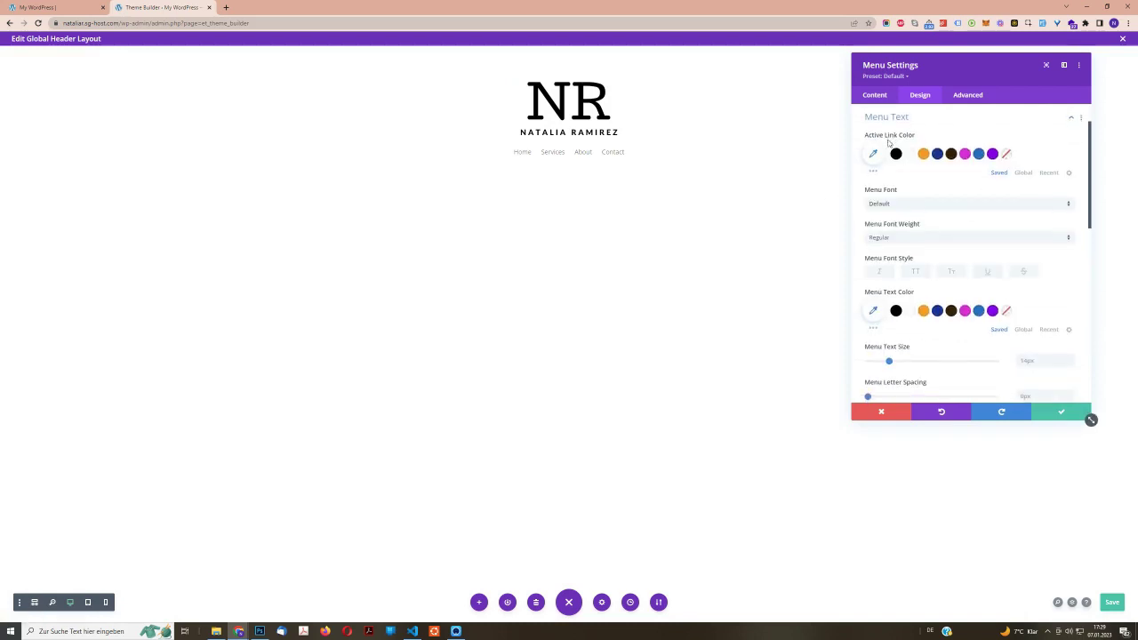
{"action": "scroll", "coordinate": [1018, 232], "scroll_direction": "down", "scroll_amount": 1}
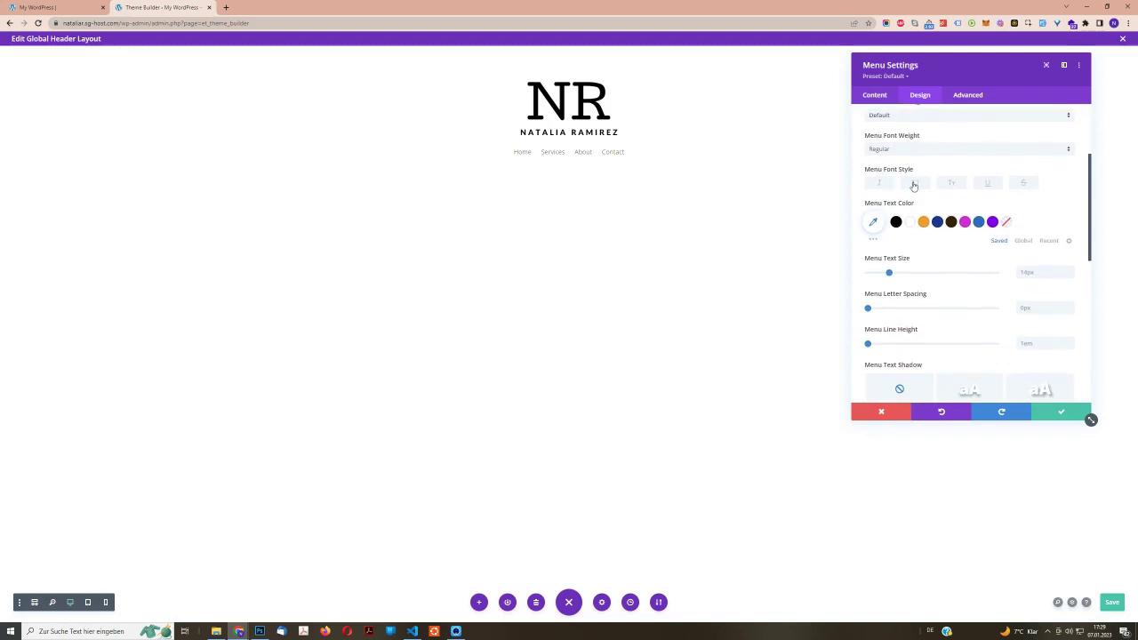
{"action": "left_click", "coordinate": [914, 184]}
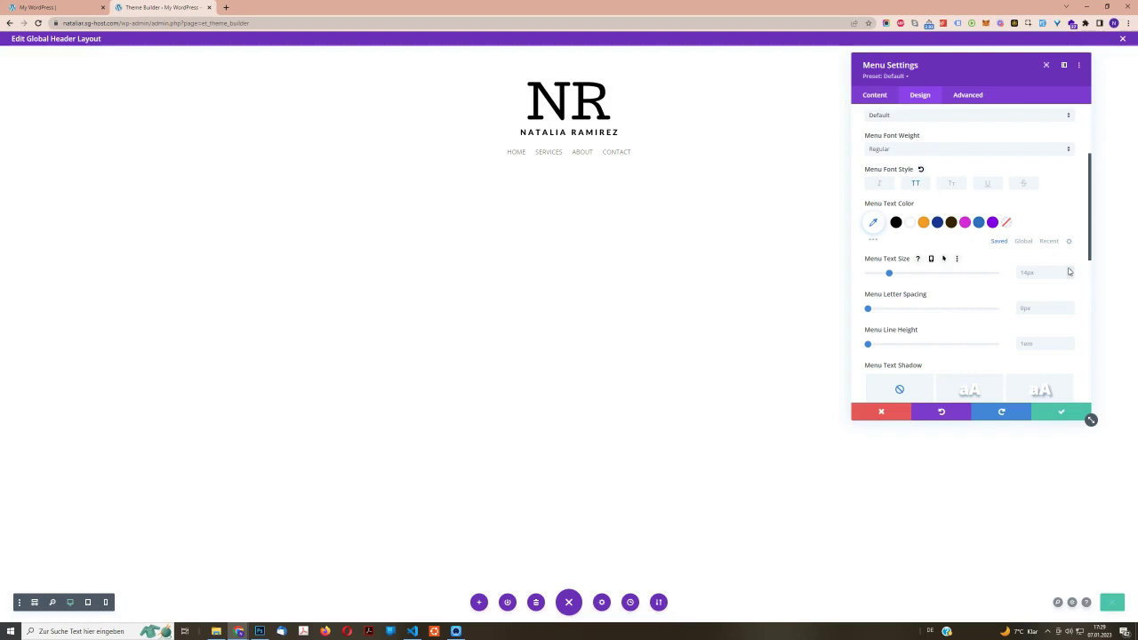
{"action": "key", "text": "Up"}
{"action": "key", "text": "Up"}
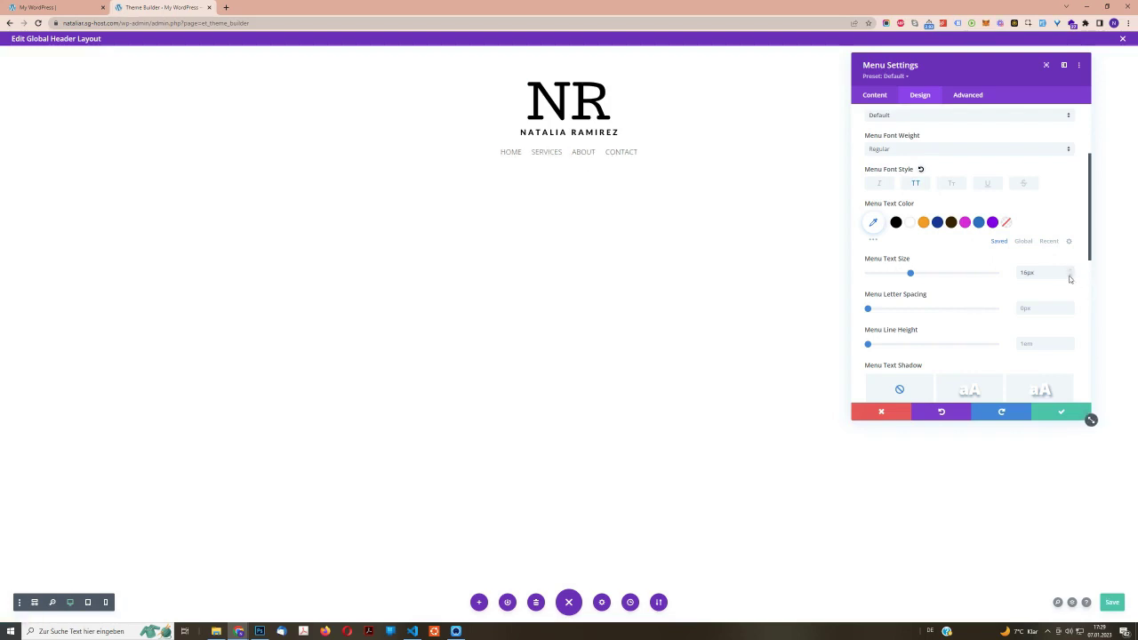
{"action": "left_click", "coordinate": [1069, 278]}
{"action": "left_click", "coordinate": [1070, 279]}
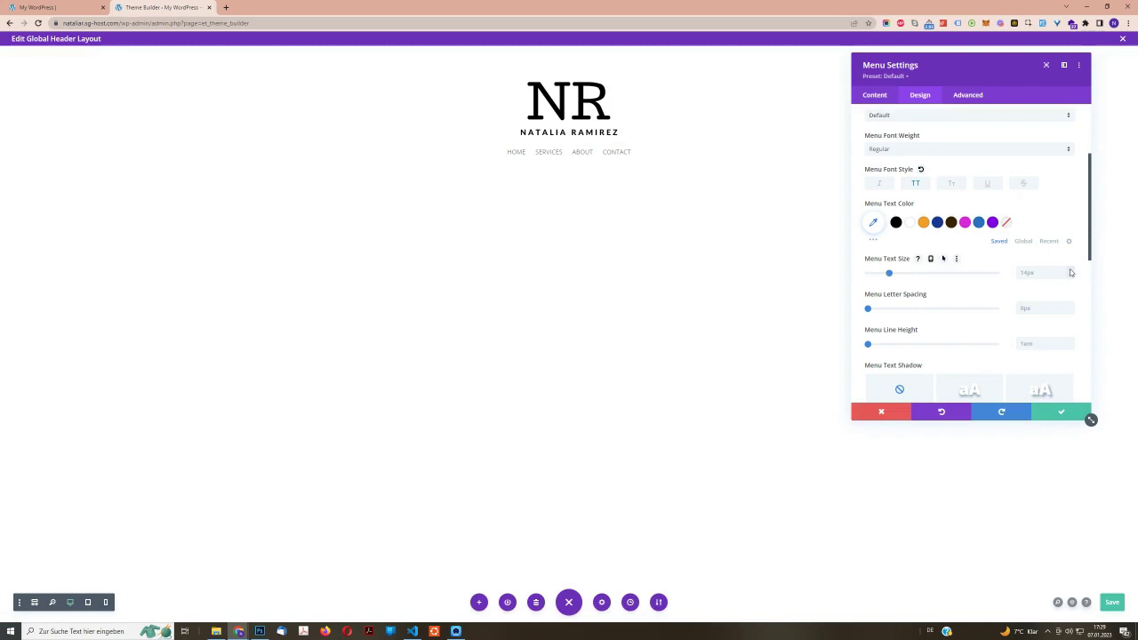
{"action": "left_click", "coordinate": [1071, 273]}
{"action": "left_click", "coordinate": [1071, 273]}
{"action": "left_click", "coordinate": [1071, 271]}
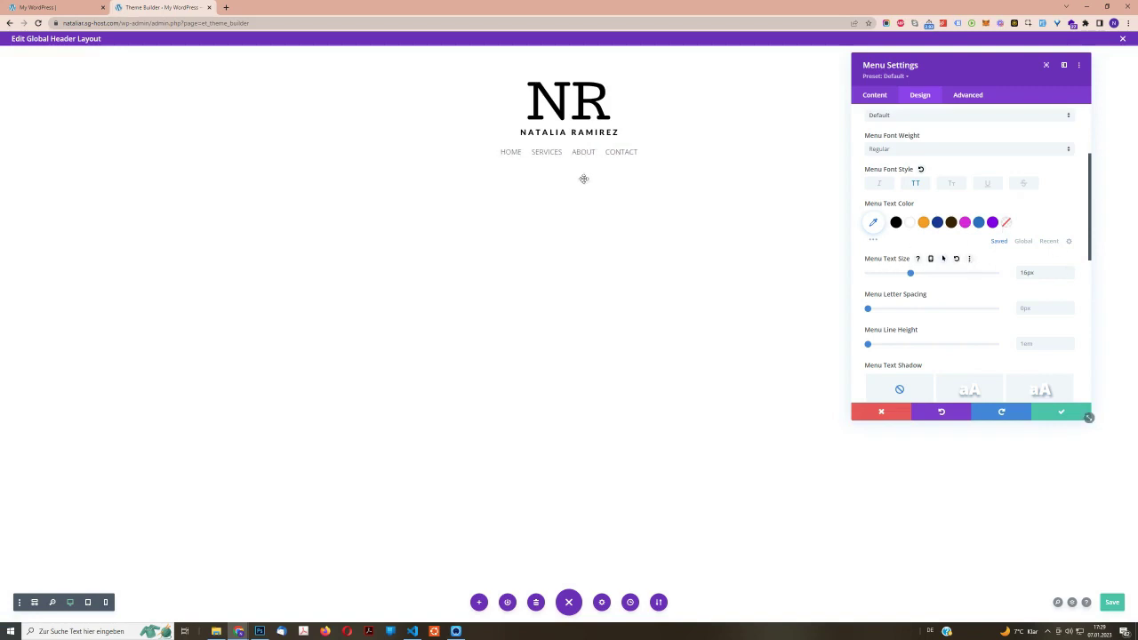
- Set the menu letter spacing to 2px and save the header layout
{"action": "left_click", "coordinate": [1071, 308]}
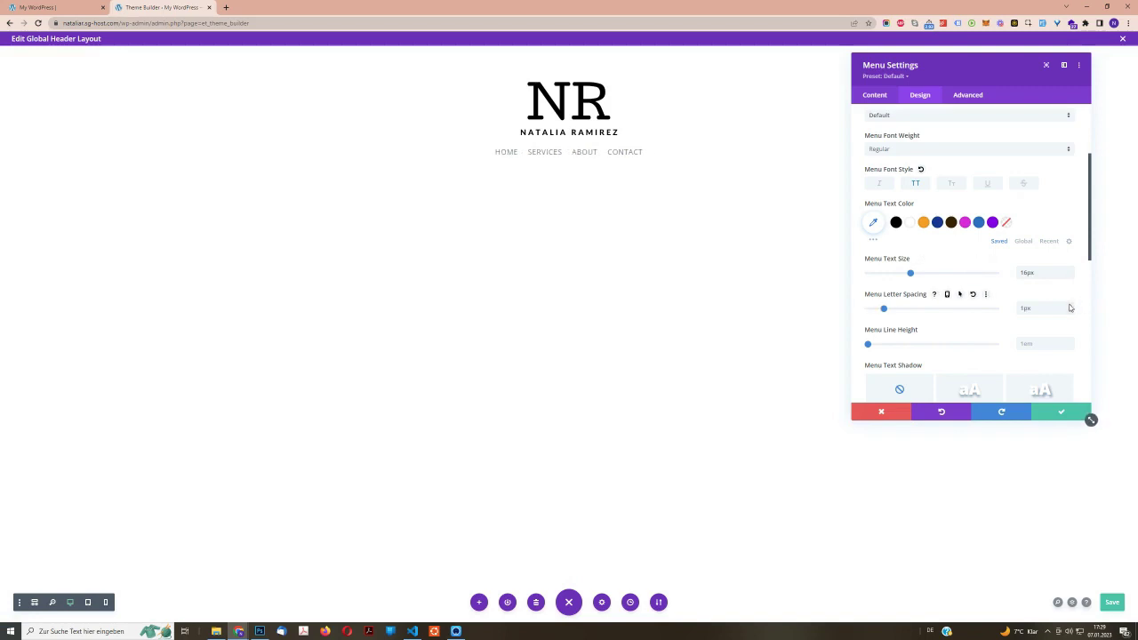
{"action": "left_click", "coordinate": [1071, 308]}
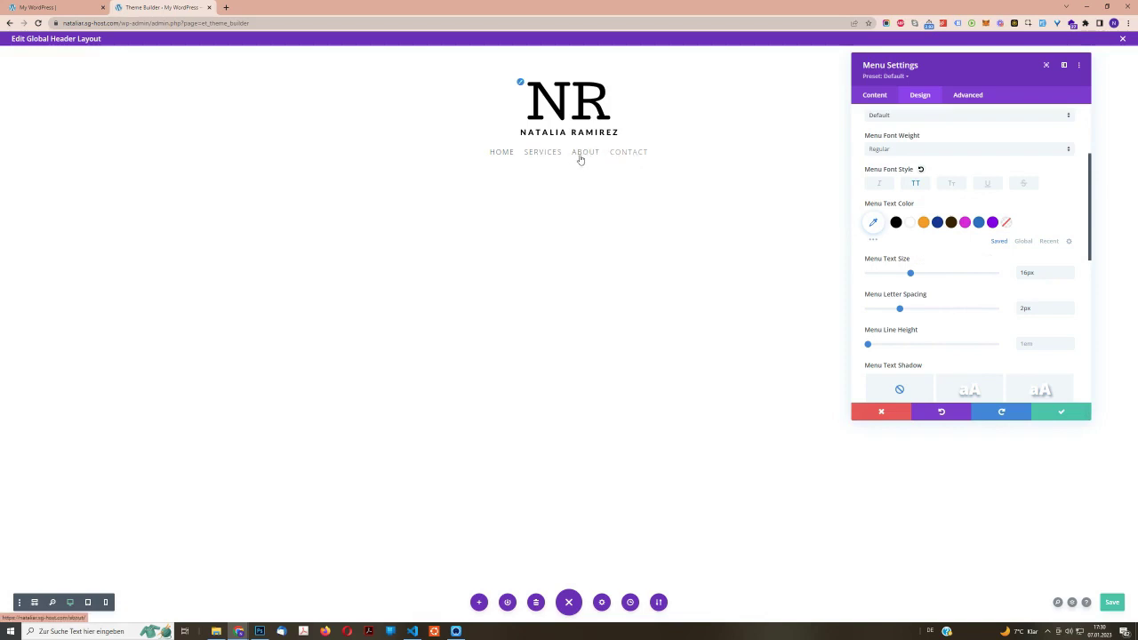
{"action": "key", "text": "ctrl+s"}
{"action": "scroll", "coordinate": [1022, 283], "scroll_direction": "up", "scroll_amount": 1}
- Pick a light yellow hover colour for the menu text and confirm the settings
{"action": "left_click", "coordinate": [1011, 267]}
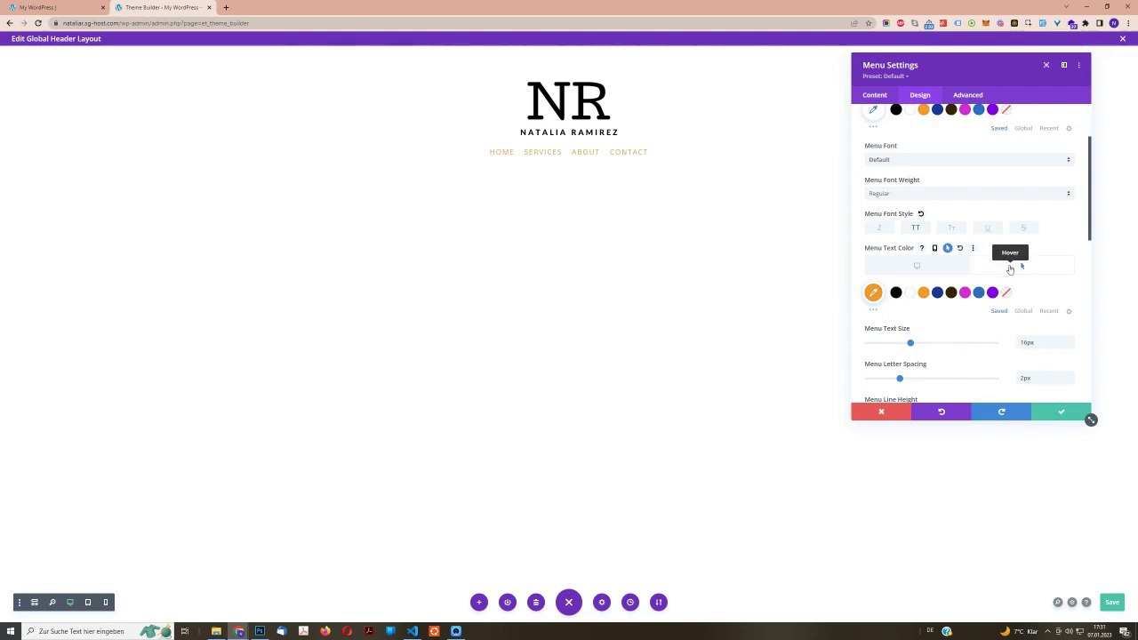
{"action": "left_click", "coordinate": [874, 299]}
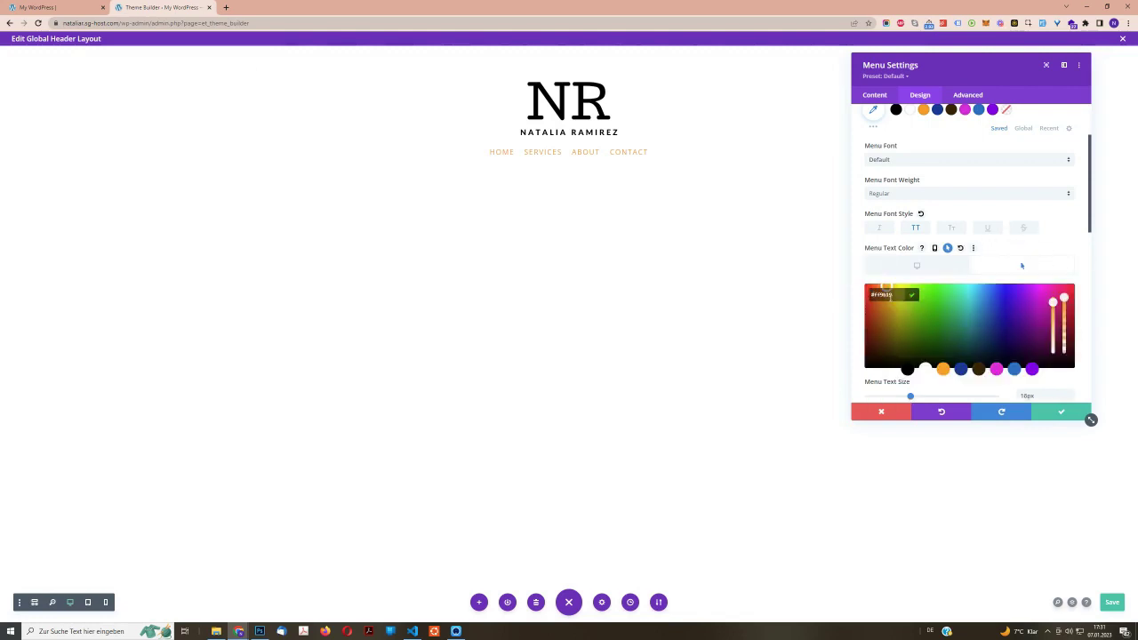
{"action": "left_click_drag", "start_coordinate": [1053, 303], "coordinate": [1053, 311]}
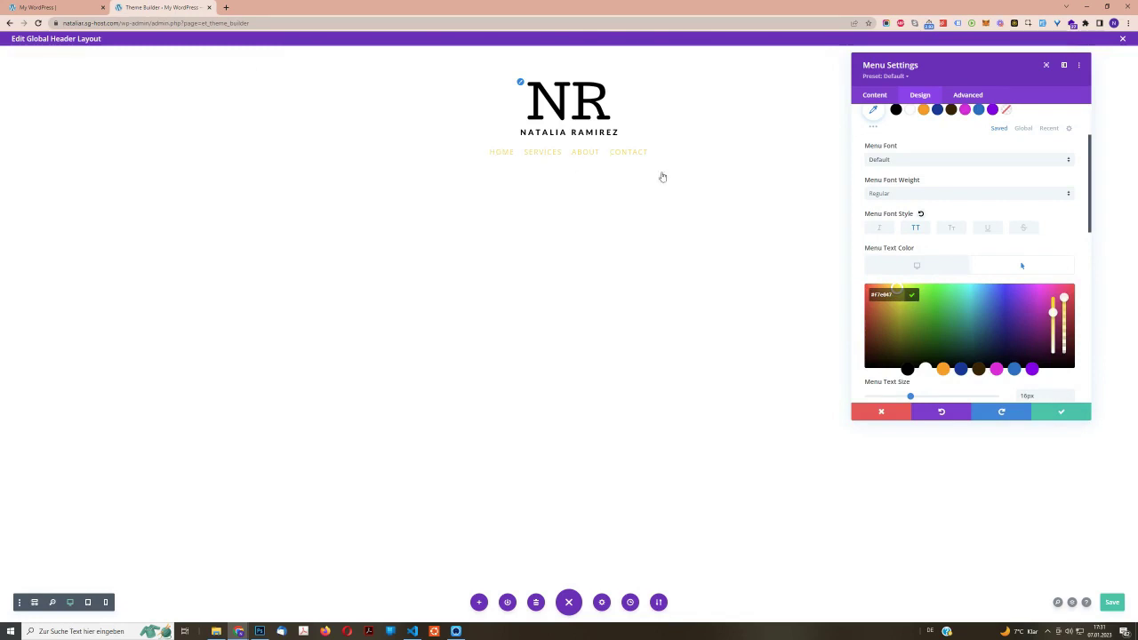
{"action": "left_click", "coordinate": [1070, 414]}
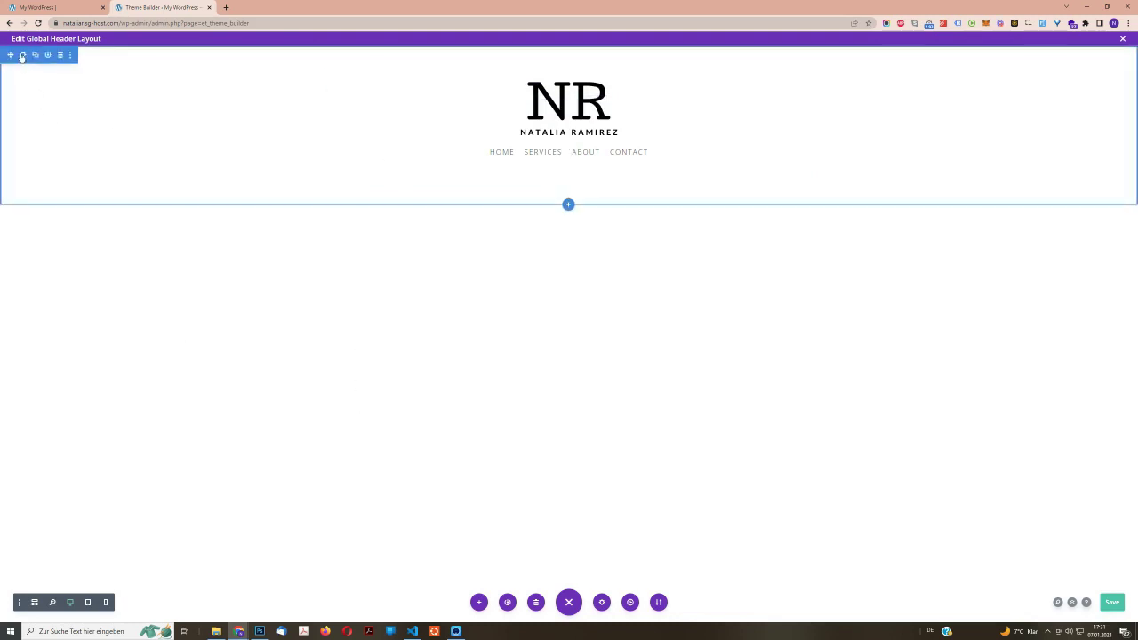
- Set the header section's Sticky Position to Stick to Top and save the header layout
{"action": "left_click", "coordinate": [22, 56]}
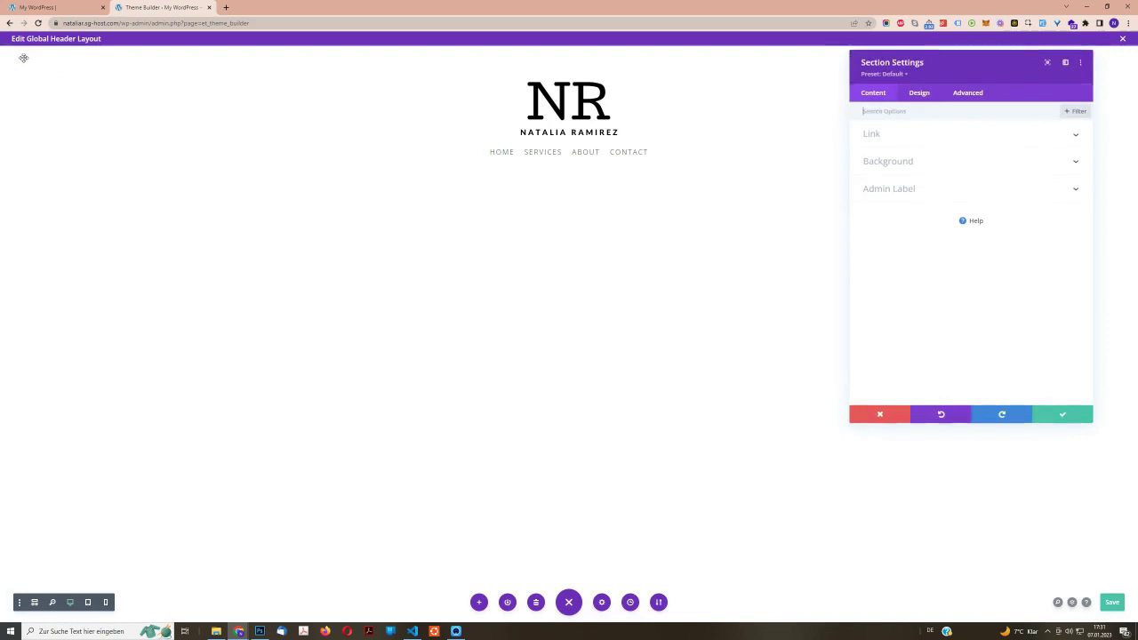
{"action": "left_click", "coordinate": [973, 101]}
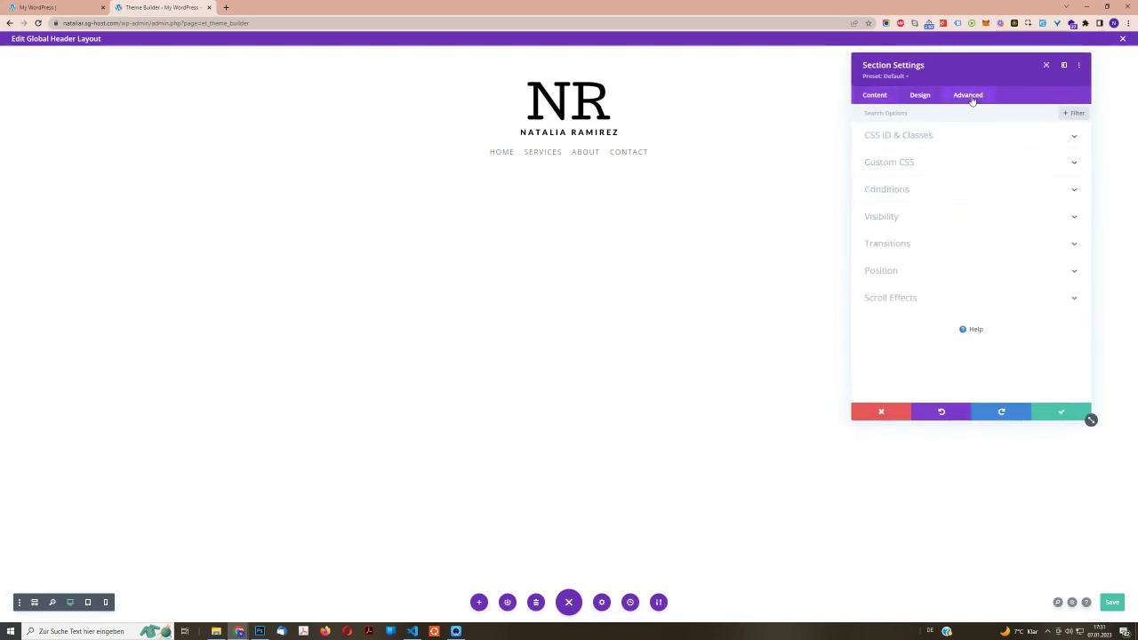
{"action": "left_click", "coordinate": [901, 300]}
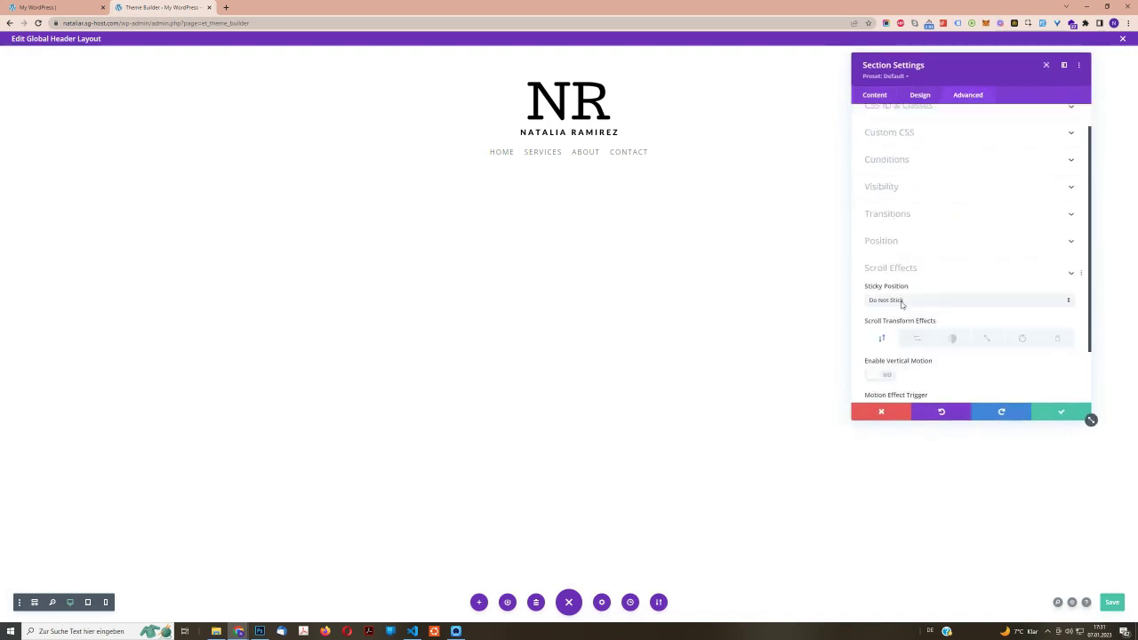
{"action": "left_click", "coordinate": [897, 245]}
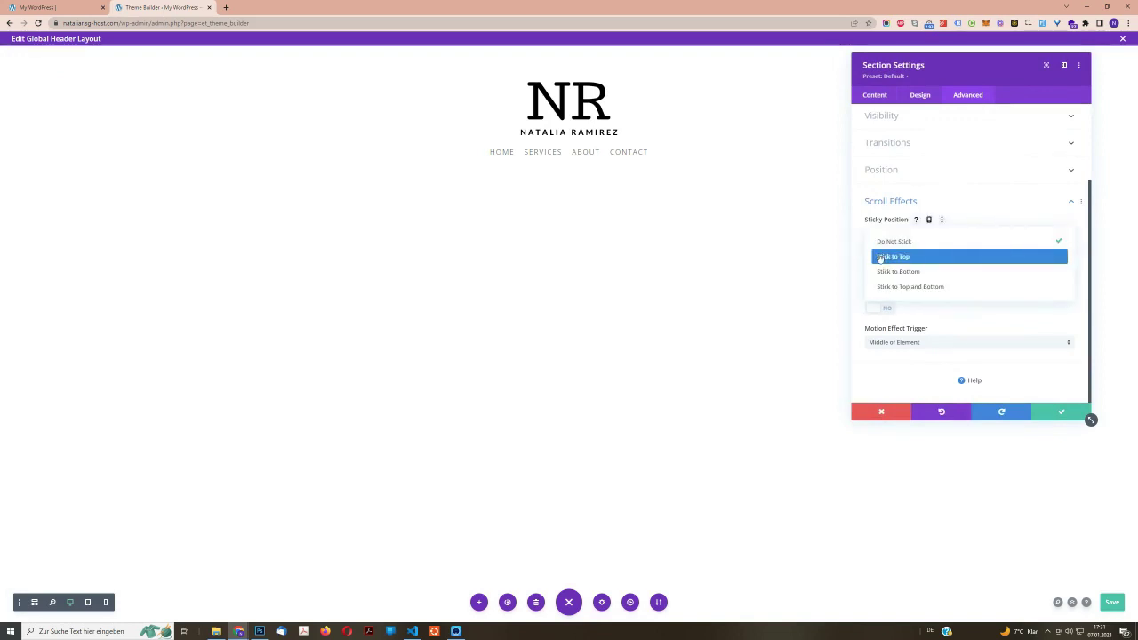
{"action": "left_click", "coordinate": [887, 261]}
{"action": "scroll", "coordinate": [1004, 326], "scroll_direction": "down", "scroll_amount": 2}
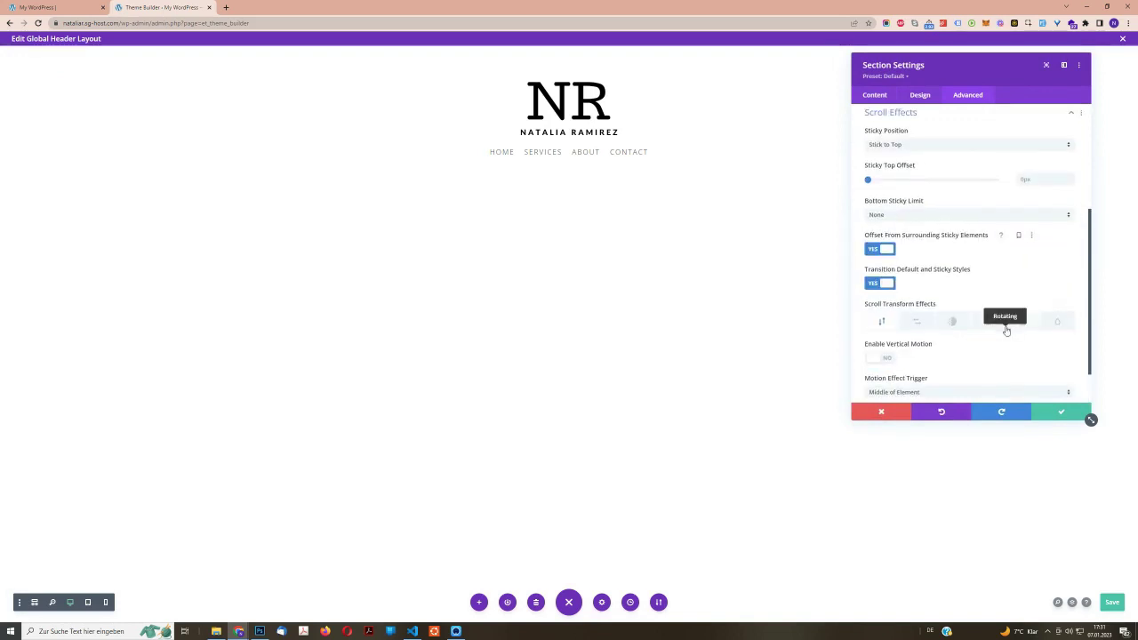
{"action": "scroll", "coordinate": [1060, 395], "scroll_direction": "down", "scroll_amount": 1}
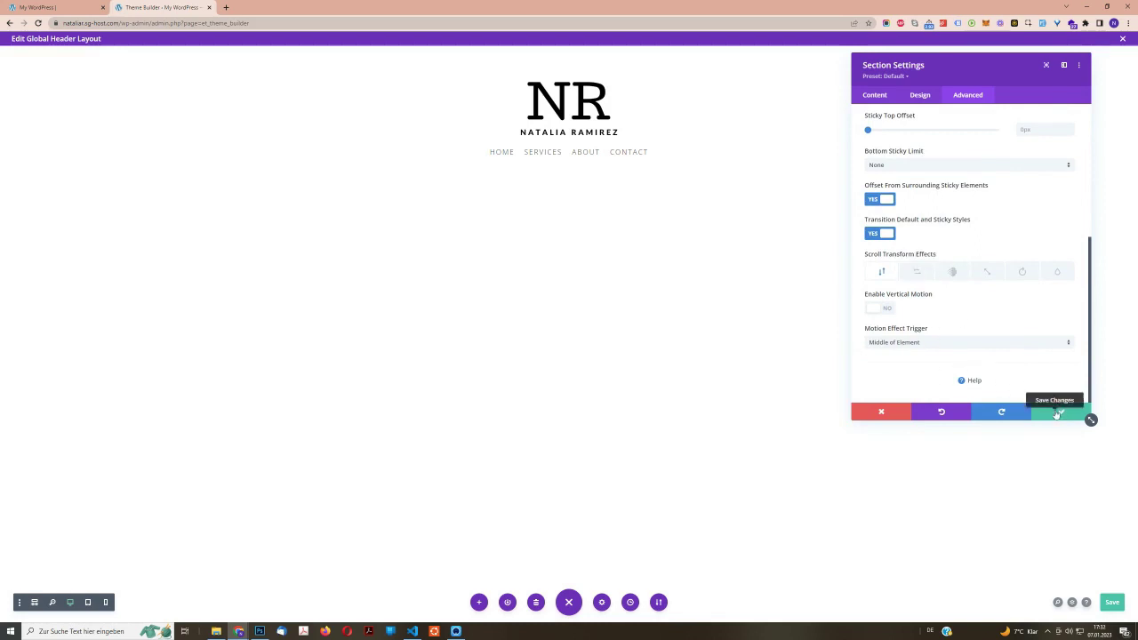
{"action": "left_click", "coordinate": [1058, 413]}
{"action": "left_click", "coordinate": [1113, 604]}
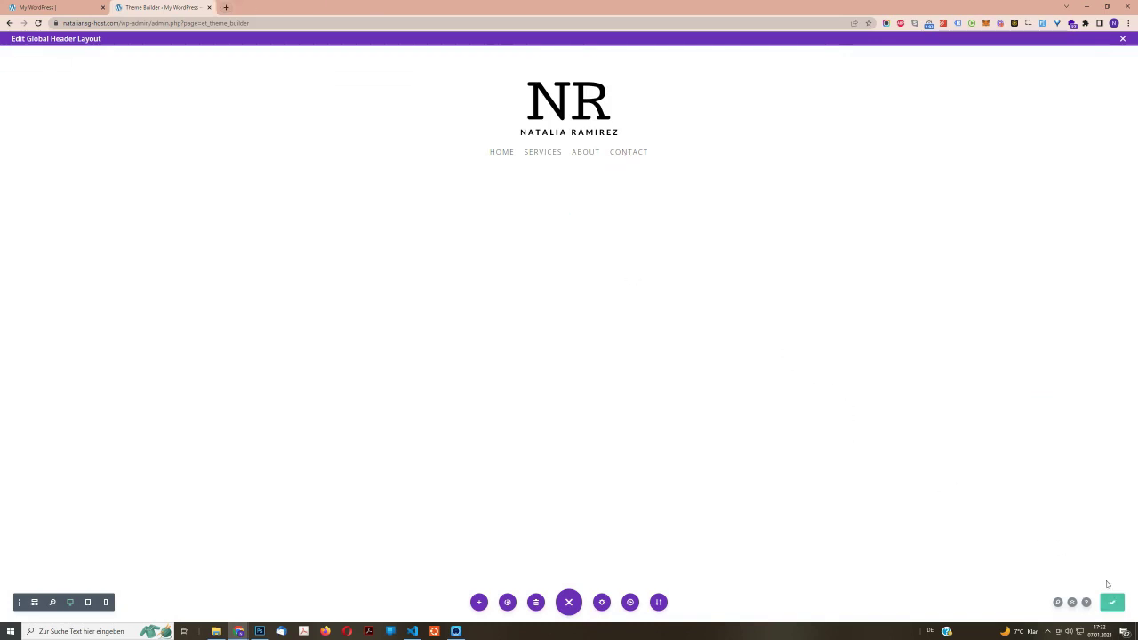
- Close the Global Header editor and save the Theme Builder template changes
{"action": "left_click", "coordinate": [1122, 39]}
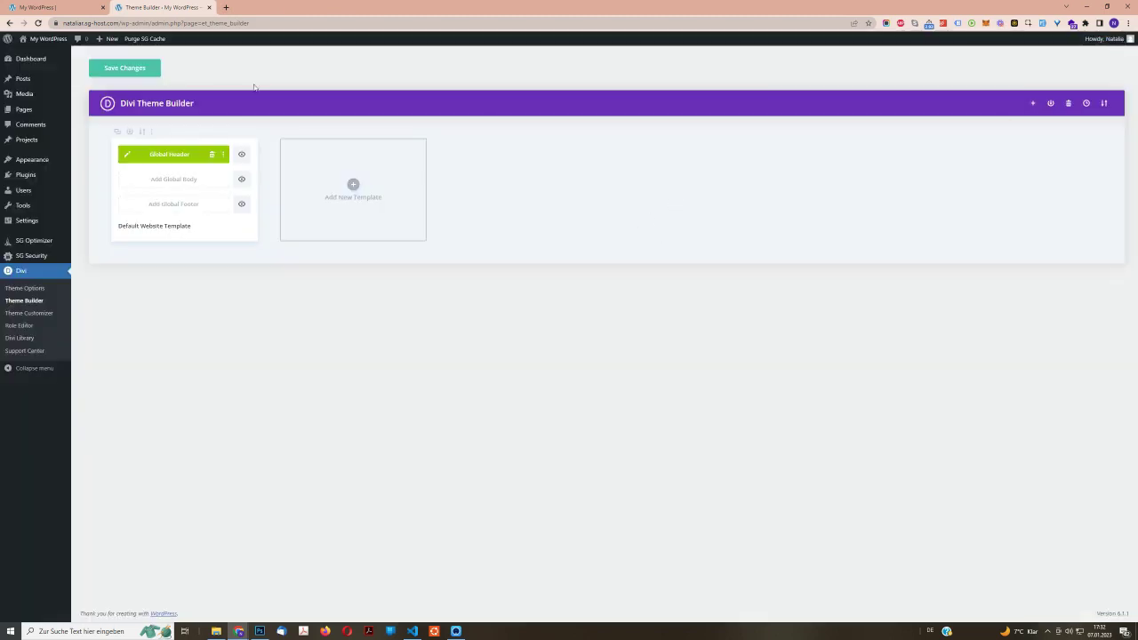
{"action": "left_click", "coordinate": [116, 68]}
- Load the live site in a new tab and scroll to test the sticky header
{"action": "left_click", "coordinate": [227, 8]}
{"action": "type", "text": "nata"}
{"action": "key", "text": "Return"}
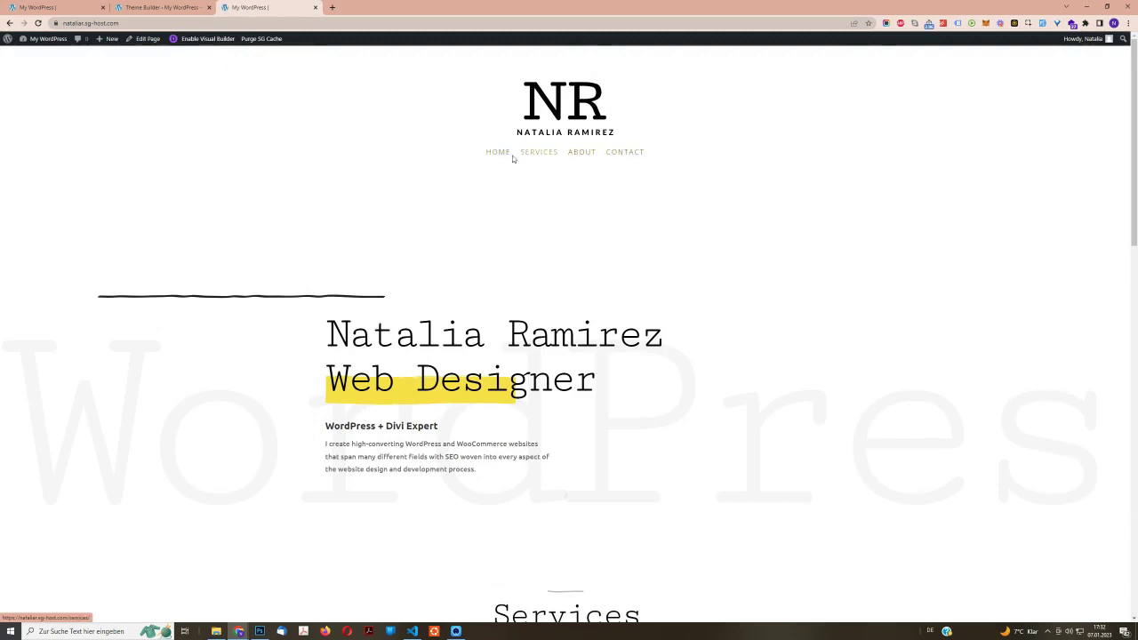
{"action": "scroll", "coordinate": [846, 220], "scroll_direction": "down", "scroll_amount": 4}
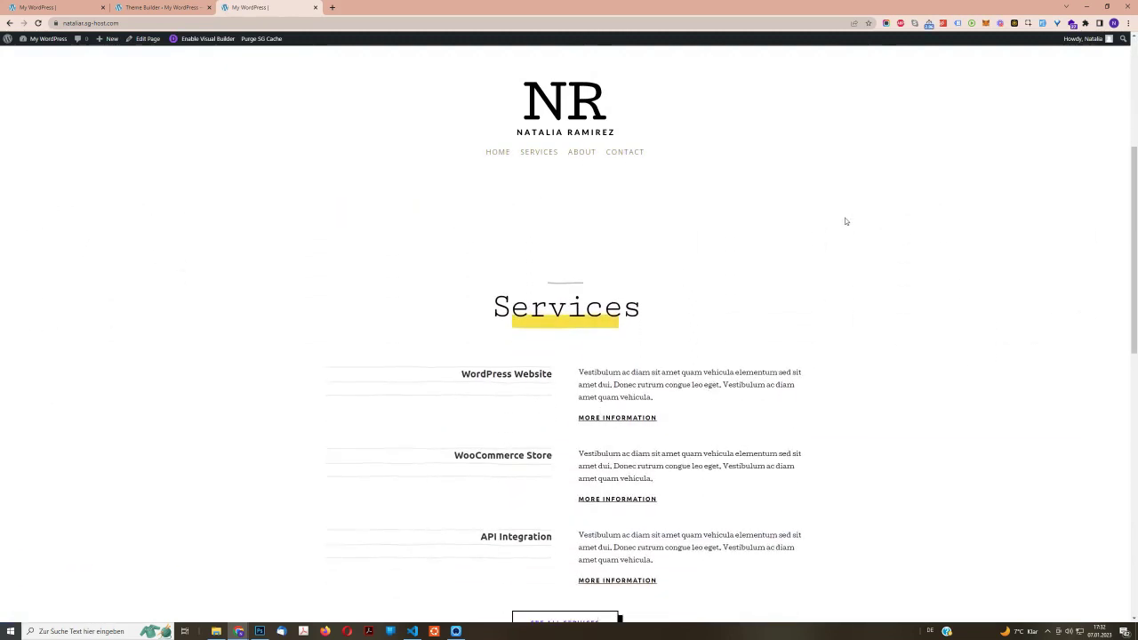
{"action": "scroll", "coordinate": [845, 222], "scroll_direction": "up", "scroll_amount": 3}
{"action": "scroll", "coordinate": [846, 222], "scroll_direction": "down", "scroll_amount": 4}
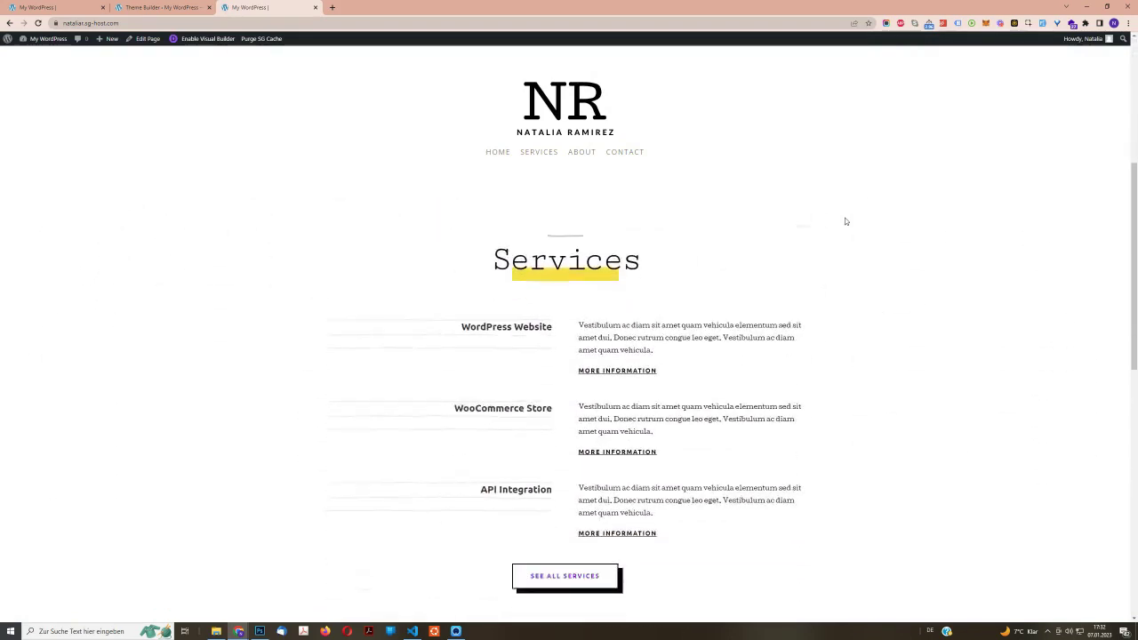
- Scroll the other live-site tab too, then go back to the Theme Builder tab
{"action": "key", "text": "ctrl+1"}
{"action": "scroll", "coordinate": [192, 347], "scroll_direction": "down", "scroll_amount": 5}
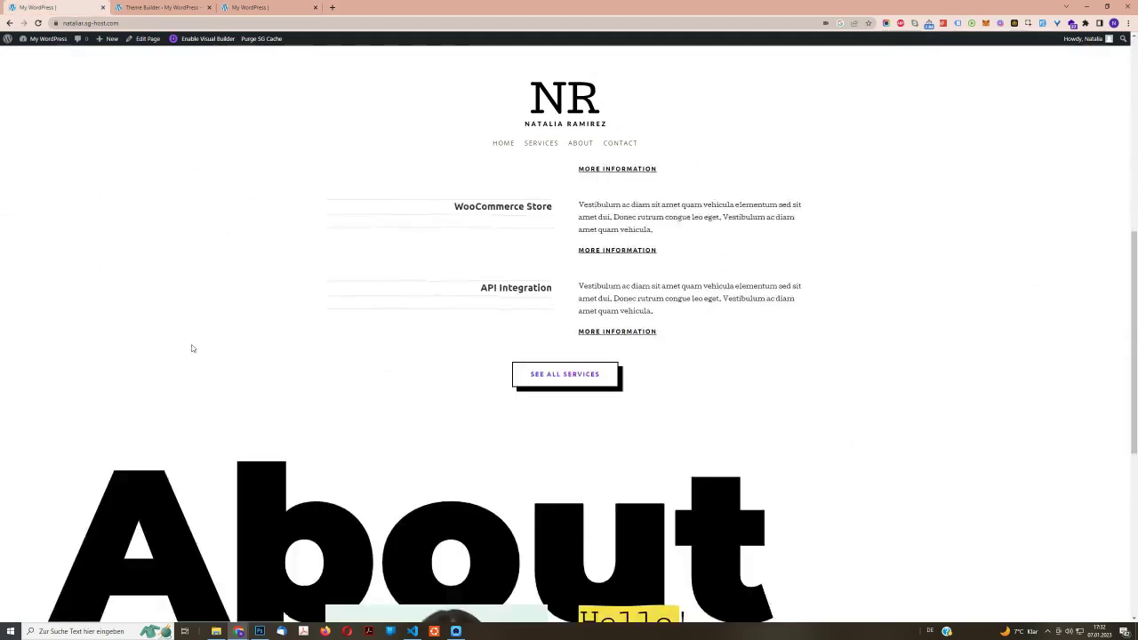
{"action": "scroll", "coordinate": [191, 348], "scroll_direction": "down", "scroll_amount": 5}
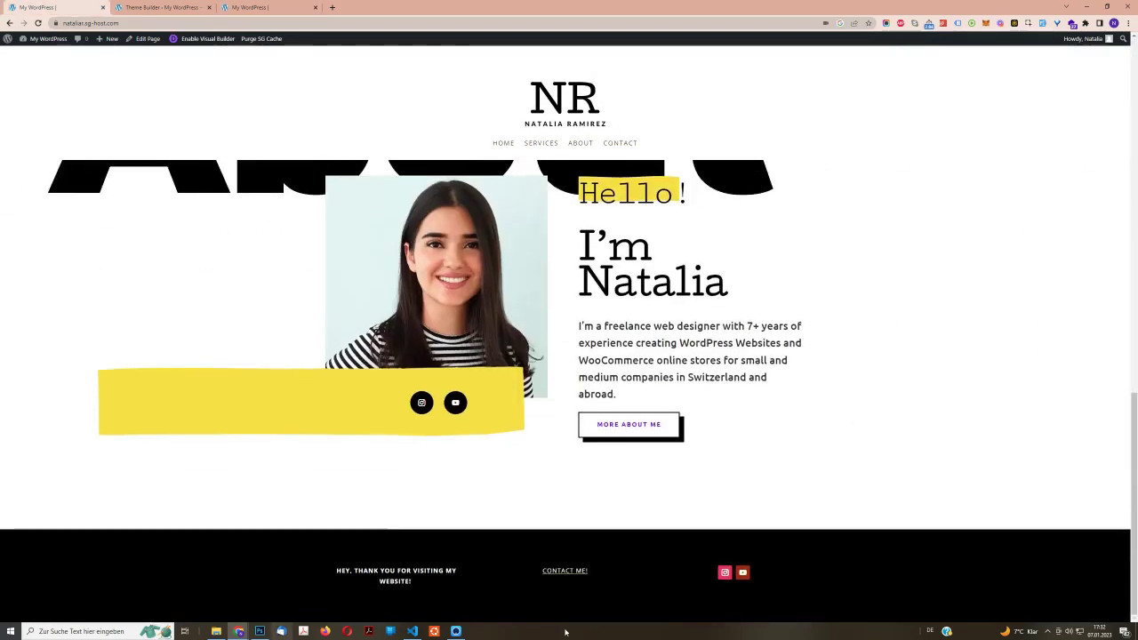
{"action": "left_click", "coordinate": [161, 6]}
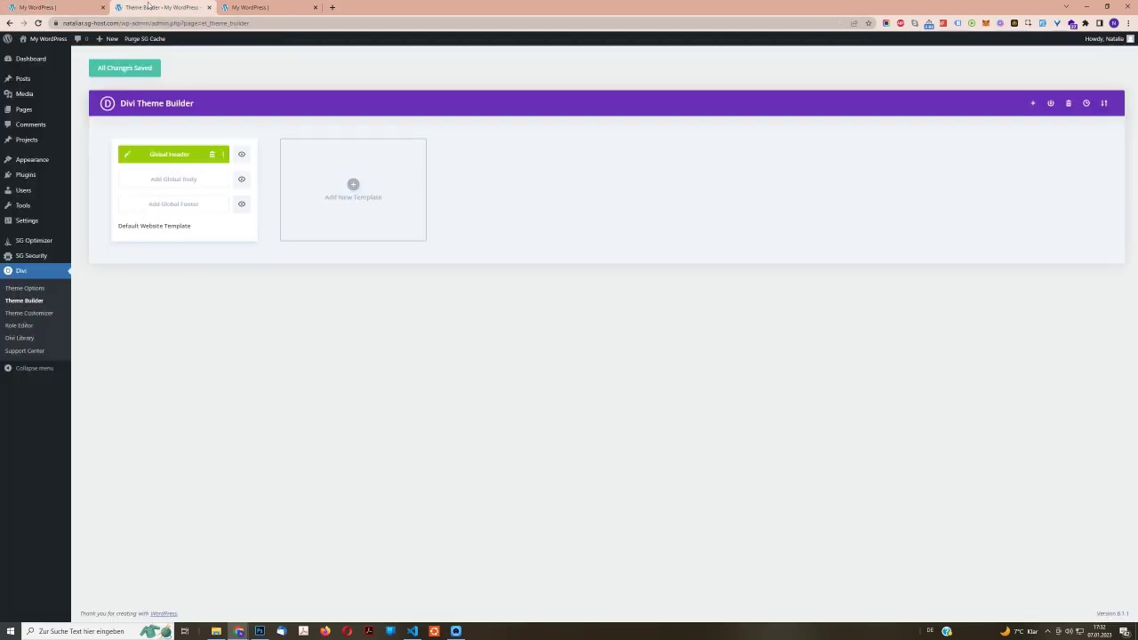
- Add a Global Footer to the Default Website Template and start building it
{"action": "left_click", "coordinate": [173, 204]}
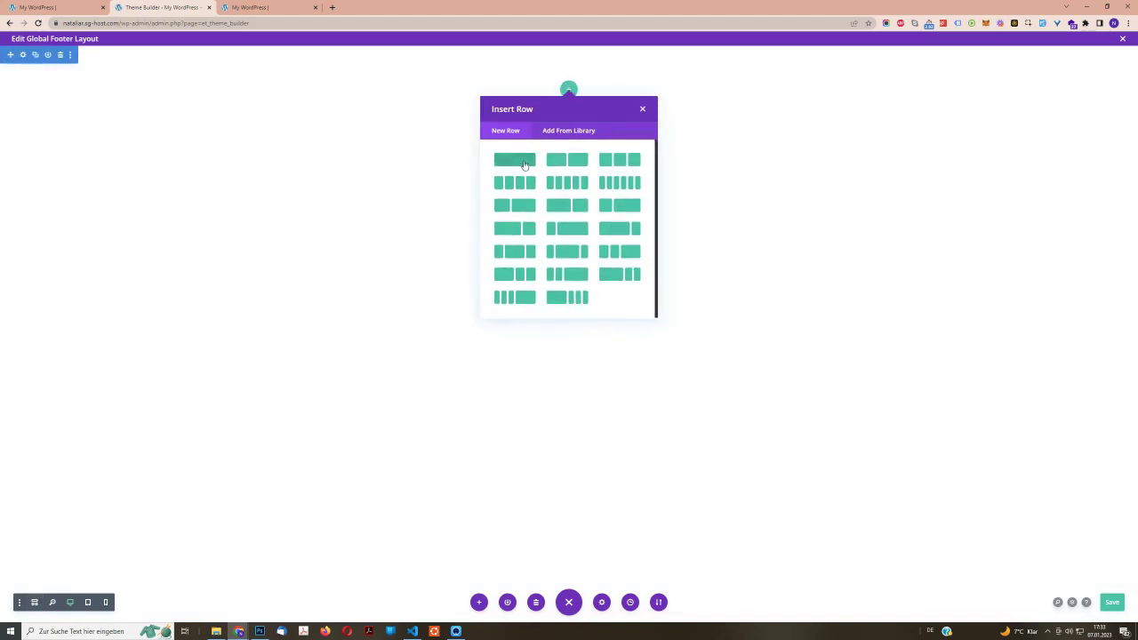
- Add a three-column row to the footer and insert a Text module in column one
{"action": "left_click", "coordinate": [619, 160]}
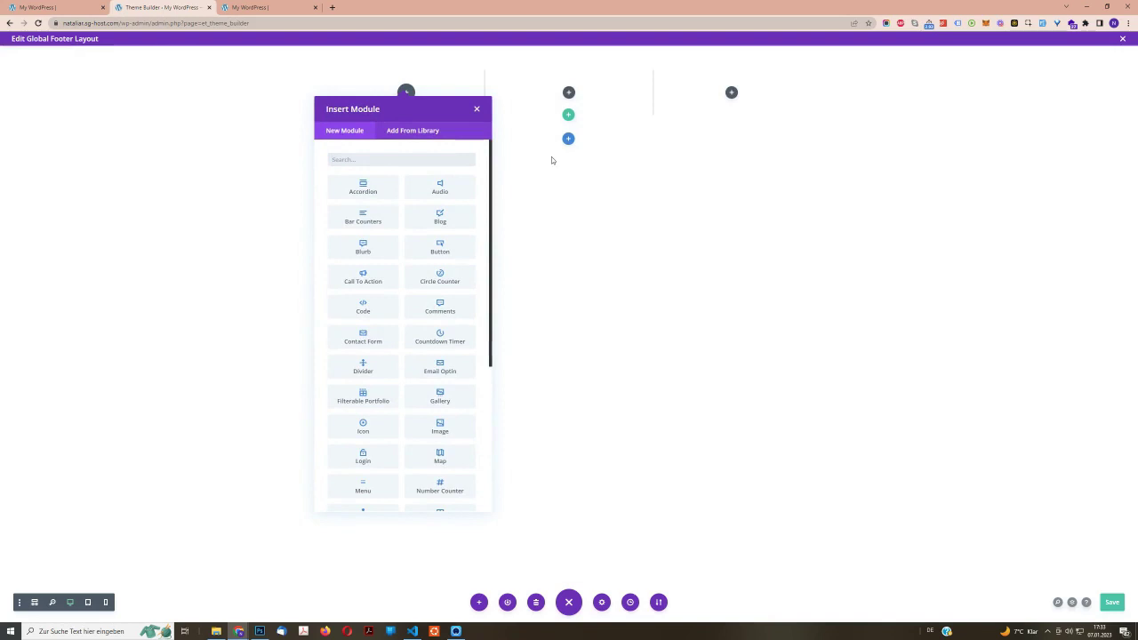
{"action": "type", "text": "tex"}
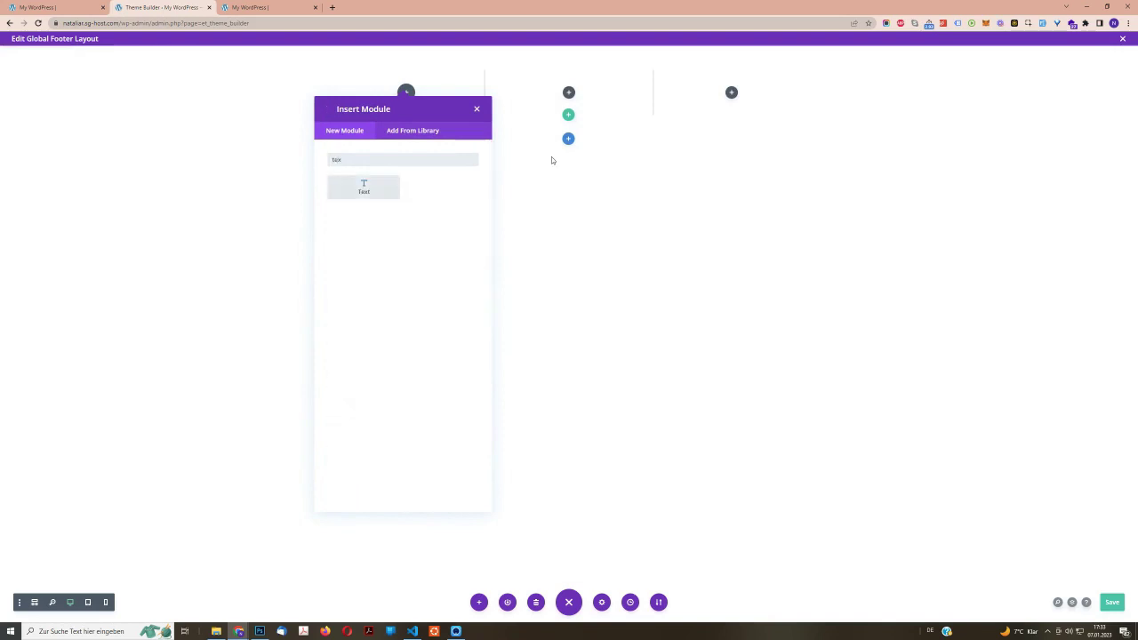
{"action": "key", "text": "BackSpace"}
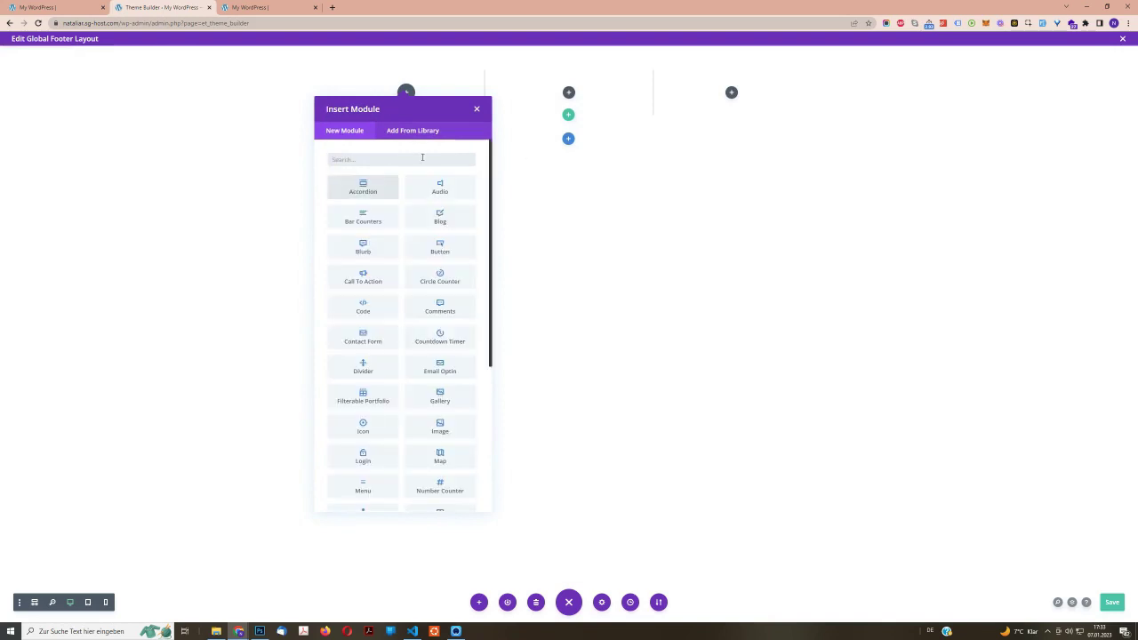
{"action": "scroll", "coordinate": [431, 369], "scroll_direction": "down", "scroll_amount": 10}
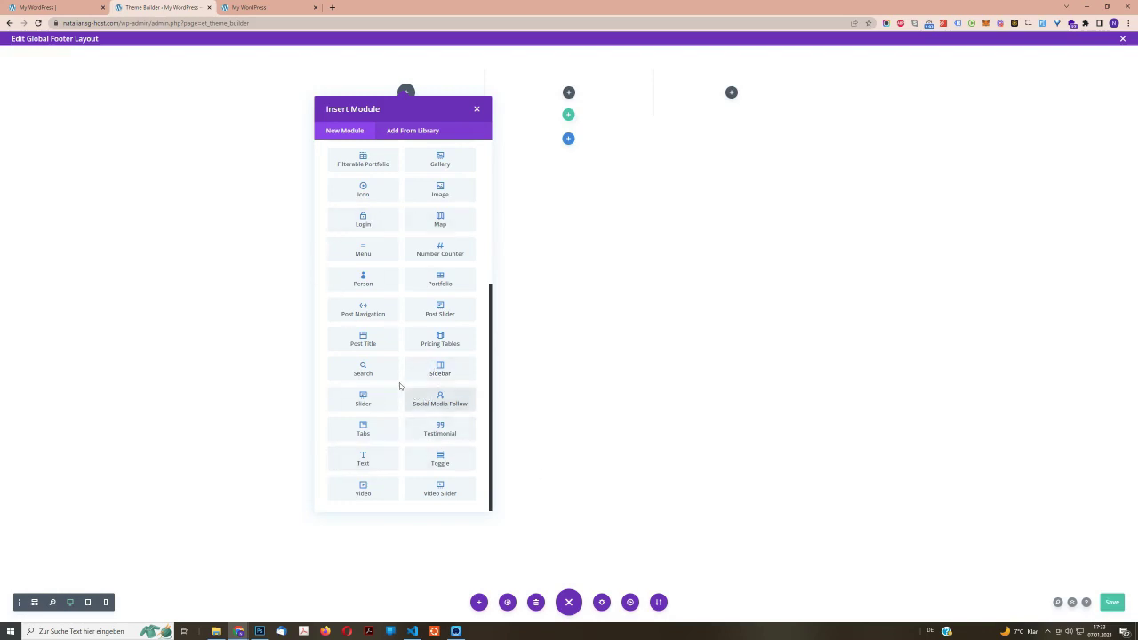
{"action": "scroll", "coordinate": [385, 371], "scroll_direction": "up", "scroll_amount": 2}
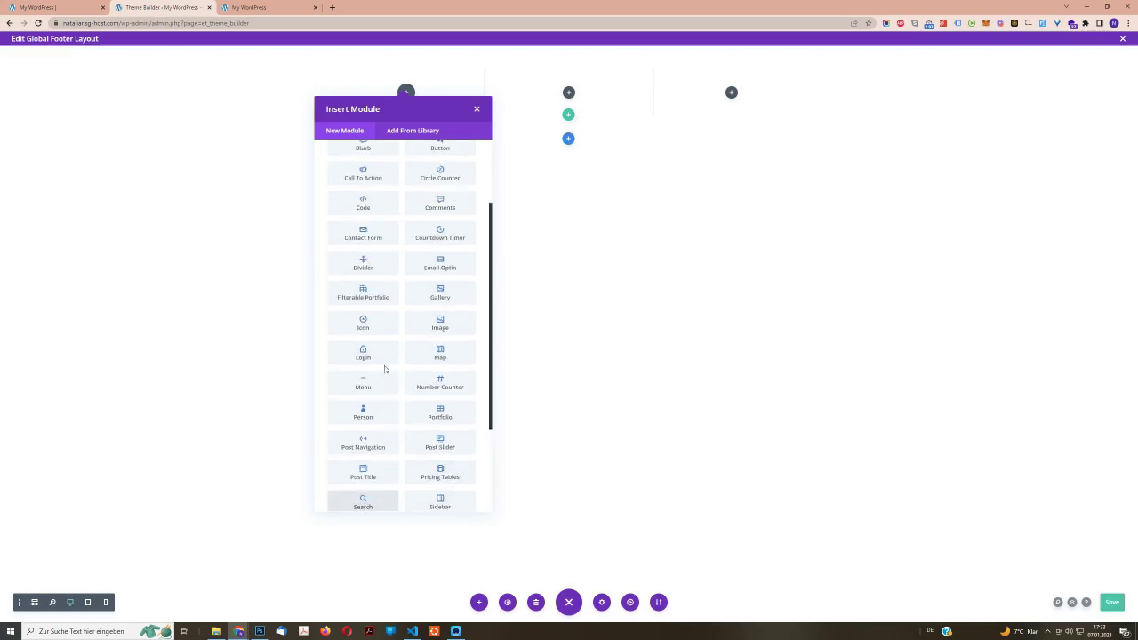
{"action": "scroll", "coordinate": [385, 369], "scroll_direction": "up", "scroll_amount": 2}
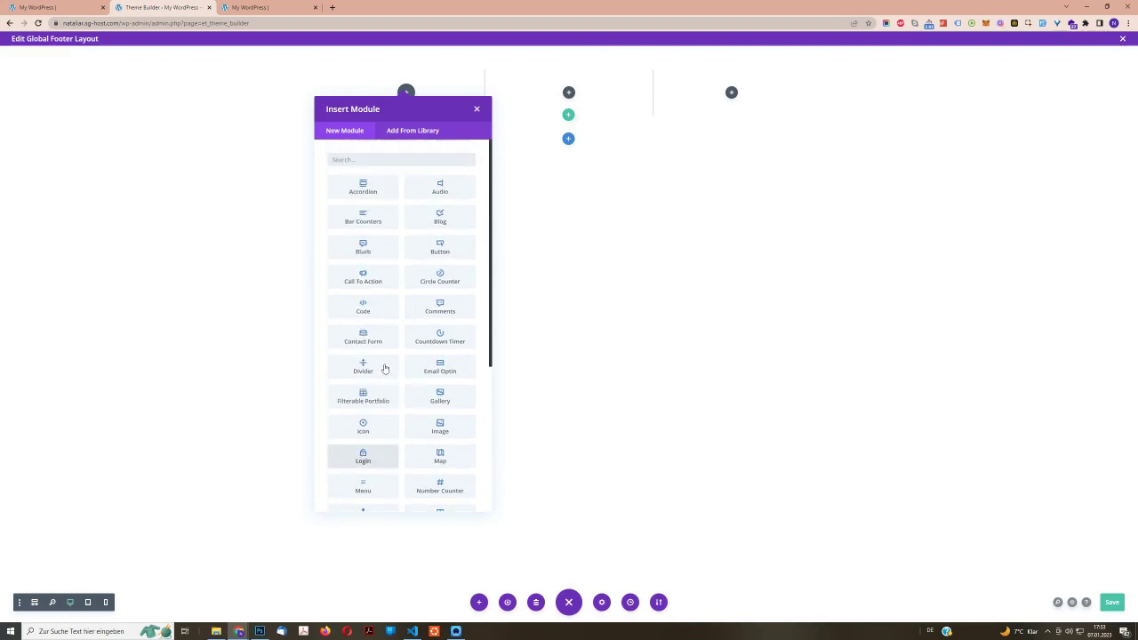
{"action": "left_click", "coordinate": [368, 160]}
{"action": "type", "text": "text"}
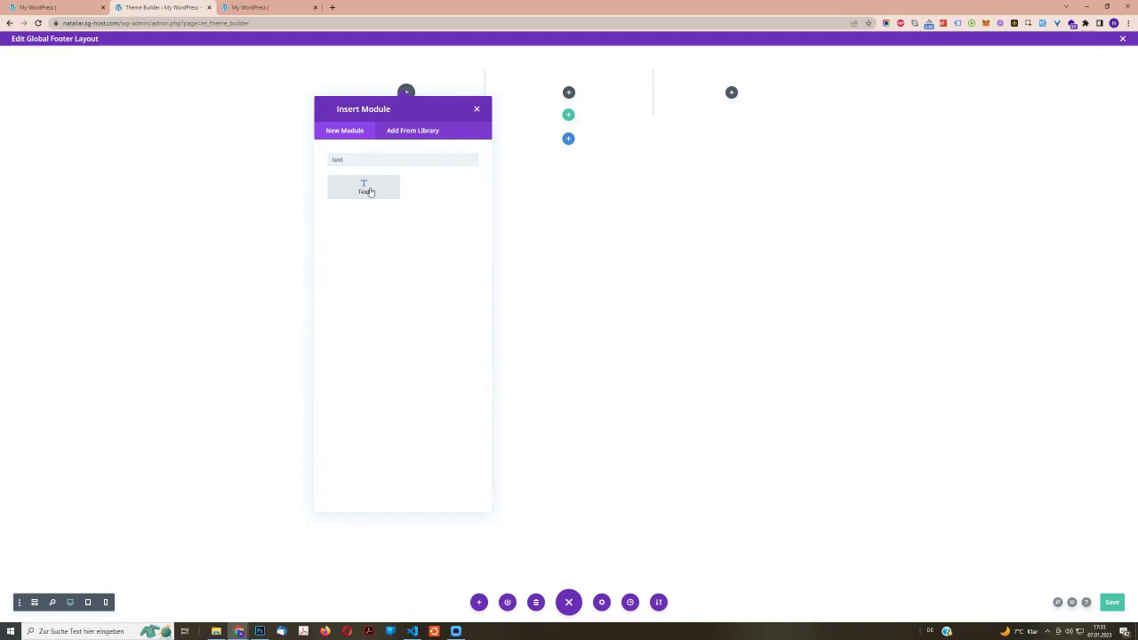
{"action": "left_click", "coordinate": [365, 188]}
- Replace the placeholder with 'Hey, thank you for visiting my page!', centre it, and keep it
{"action": "triple_click", "coordinate": [972, 239]}
{"action": "type", "text": "Hey"}
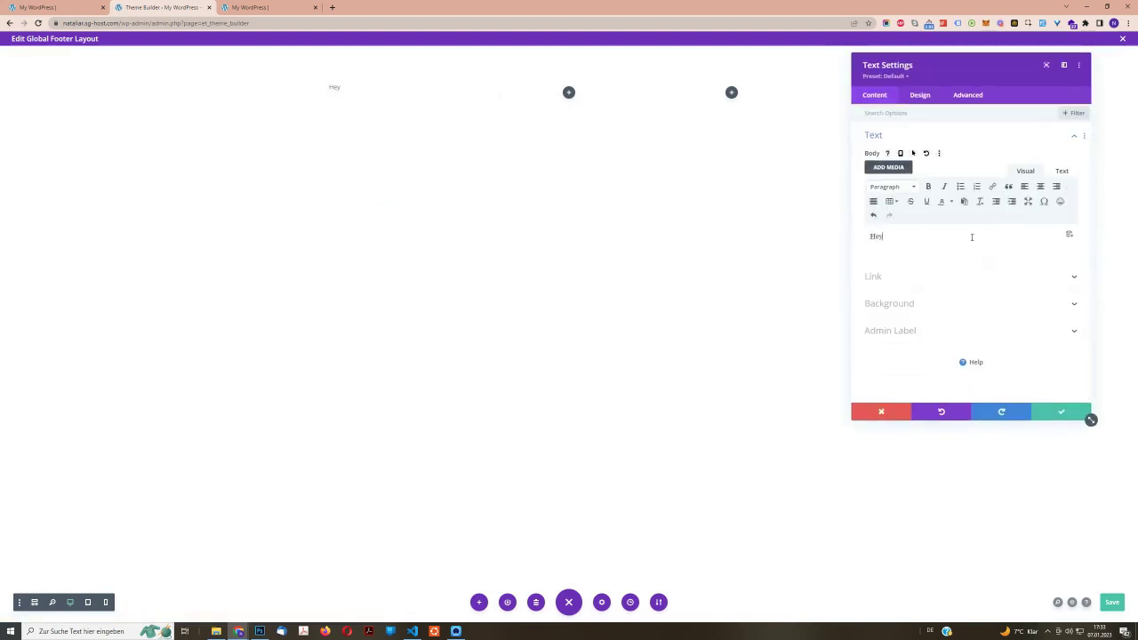
{"action": "type", "text": ", thank you for visiting my page!"}
{"action": "triple_click", "coordinate": [971, 237]}
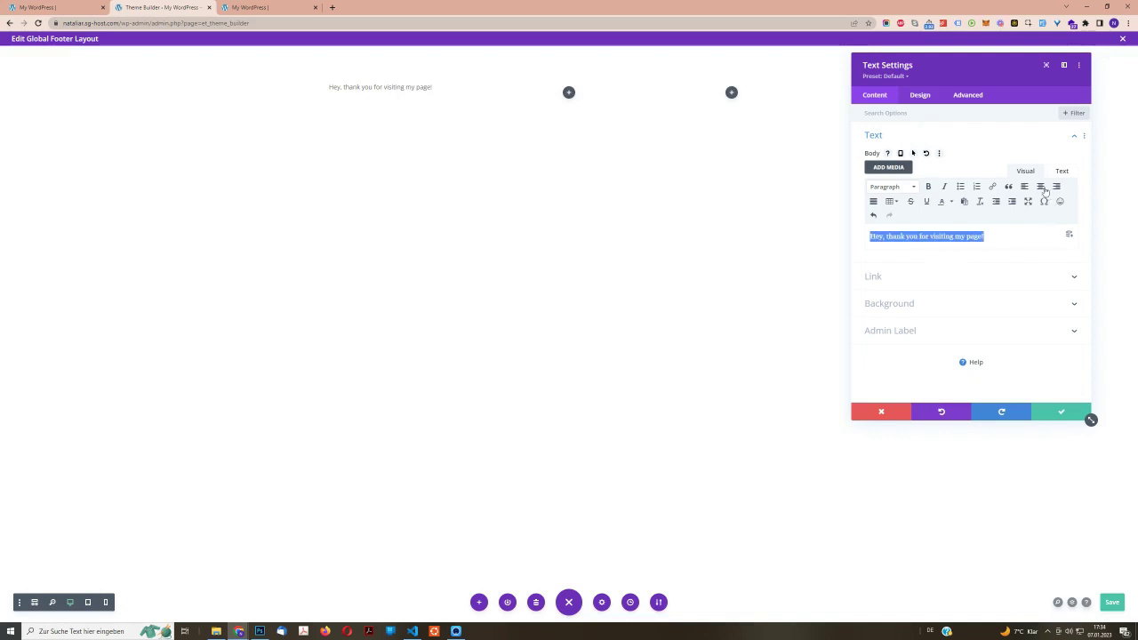
{"action": "left_click", "coordinate": [1040, 186]}
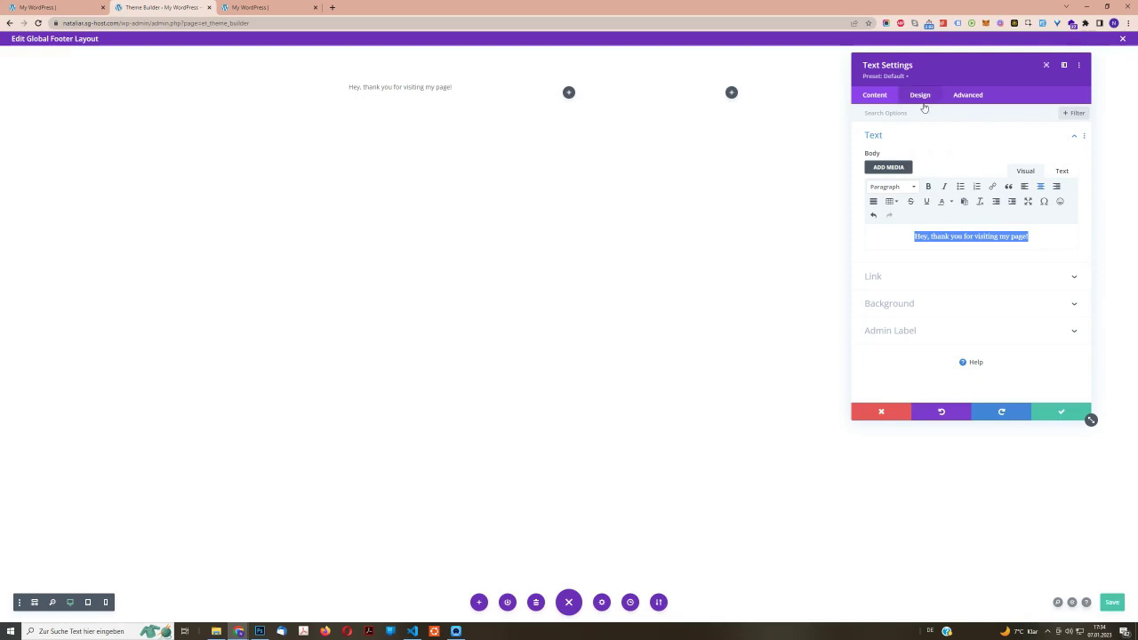
{"action": "left_click", "coordinate": [1061, 415]}
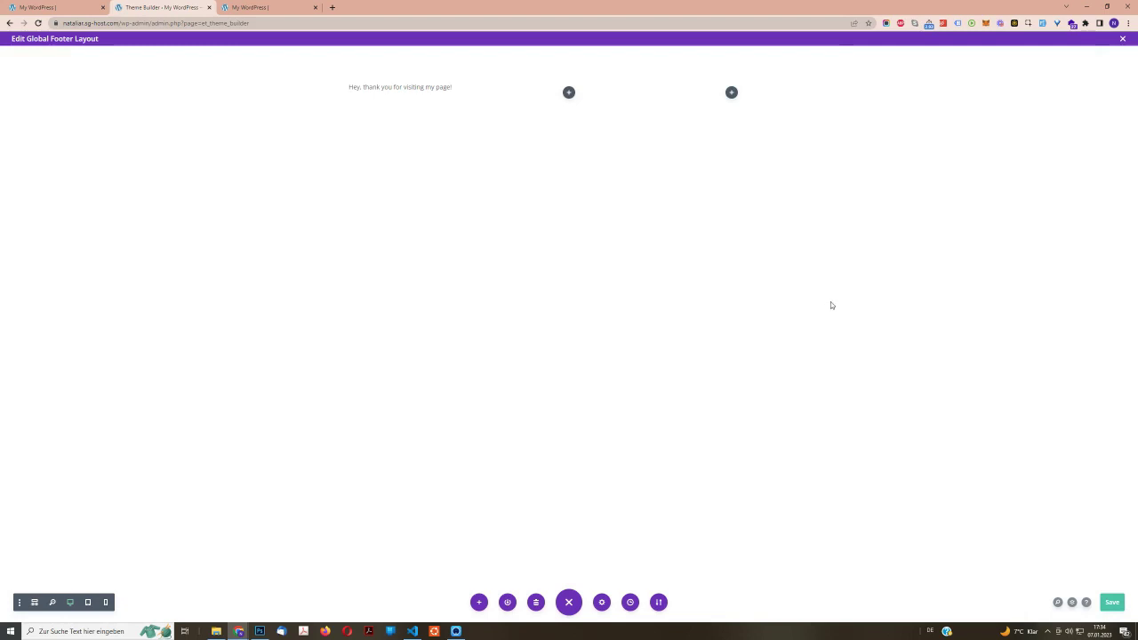
- Add a Text module to the middle column reading 'Contact me'
{"action": "left_click", "coordinate": [570, 92]}
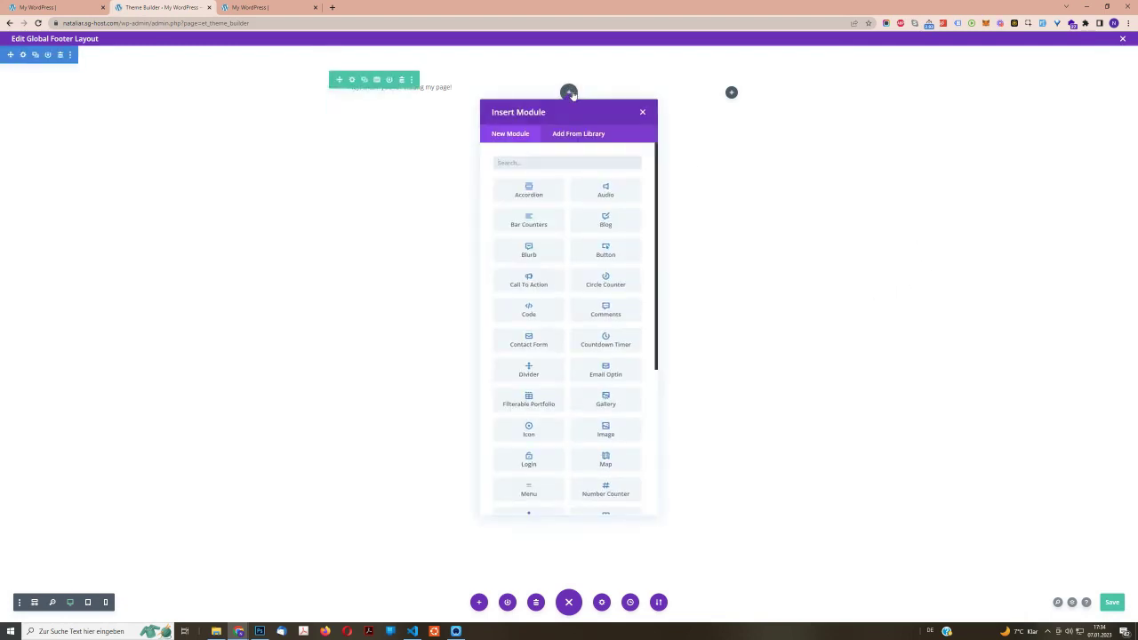
{"action": "type", "text": "text"}
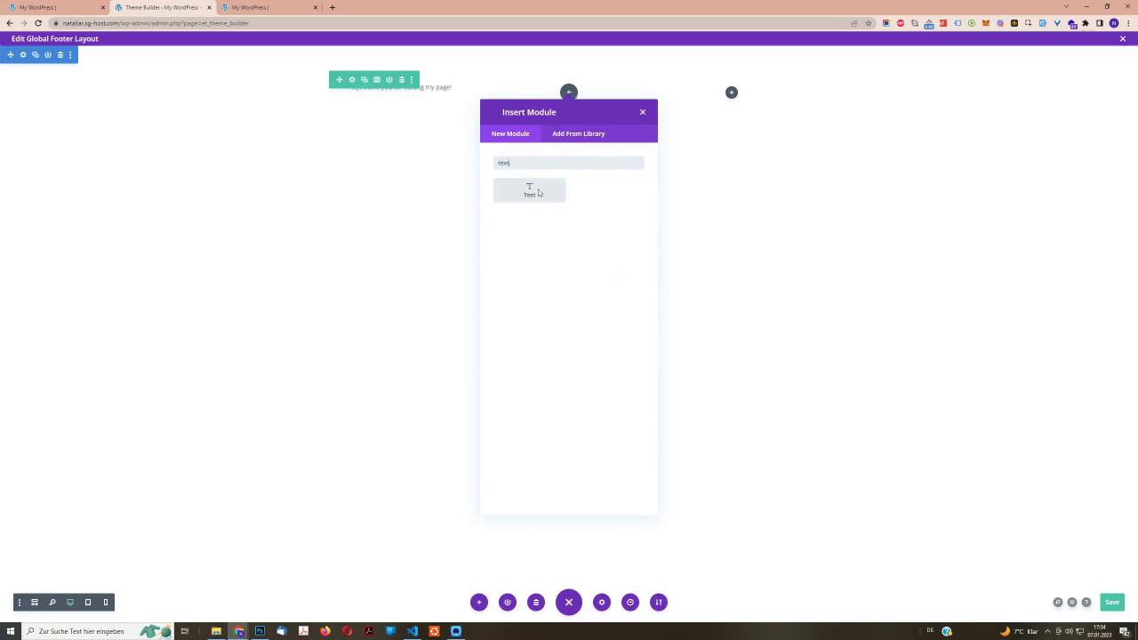
{"action": "left_click", "coordinate": [530, 193]}
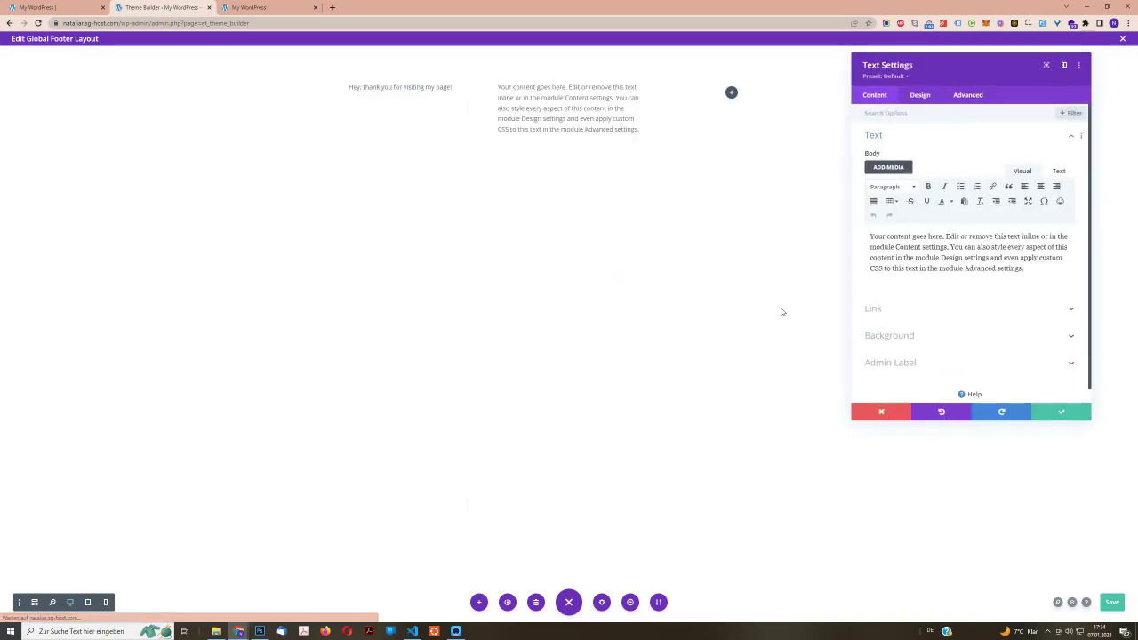
{"action": "left_click", "coordinate": [945, 268]}
{"action": "key", "text": "ctrl+a"}
{"action": "type", "text": "Contac"}
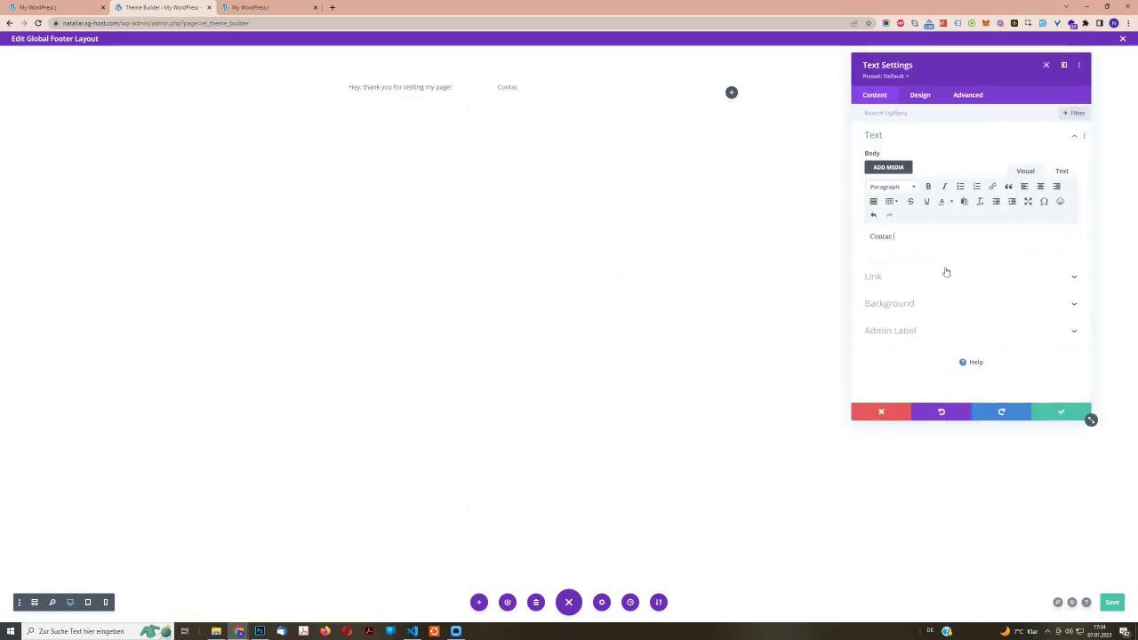
{"action": "type", "text": "t me!"}
- Link the text to the Contact page via Dynamic Content Page Link, and keep it
{"action": "left_click", "coordinate": [877, 277]}
{"action": "left_click", "coordinate": [1037, 198]}
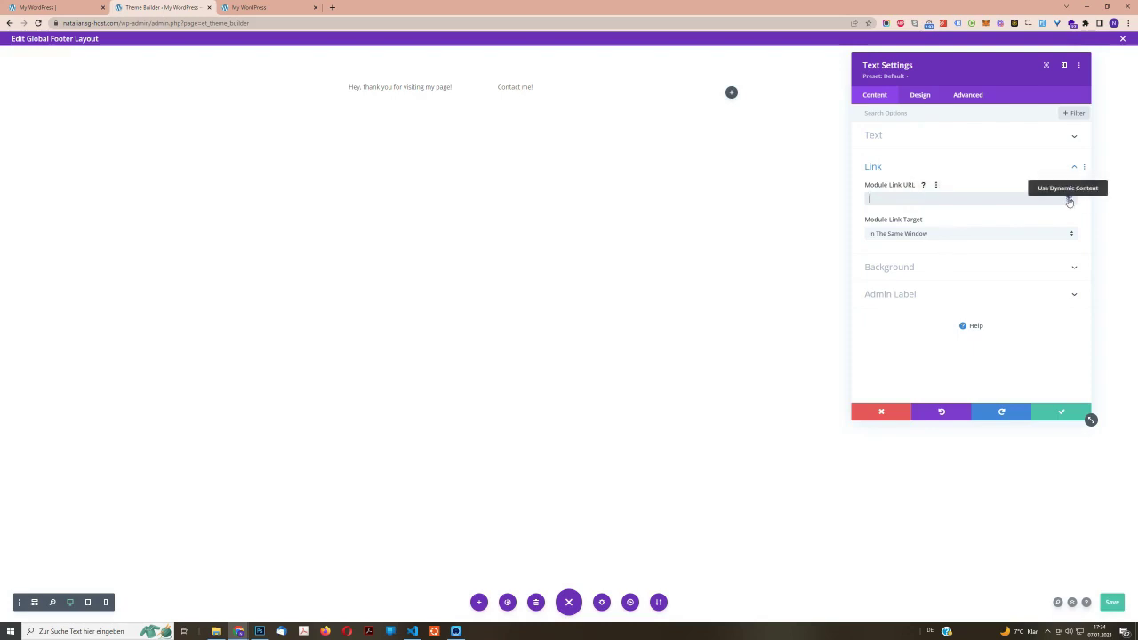
{"action": "left_click", "coordinate": [1070, 201]}
{"action": "left_click", "coordinate": [894, 267]}
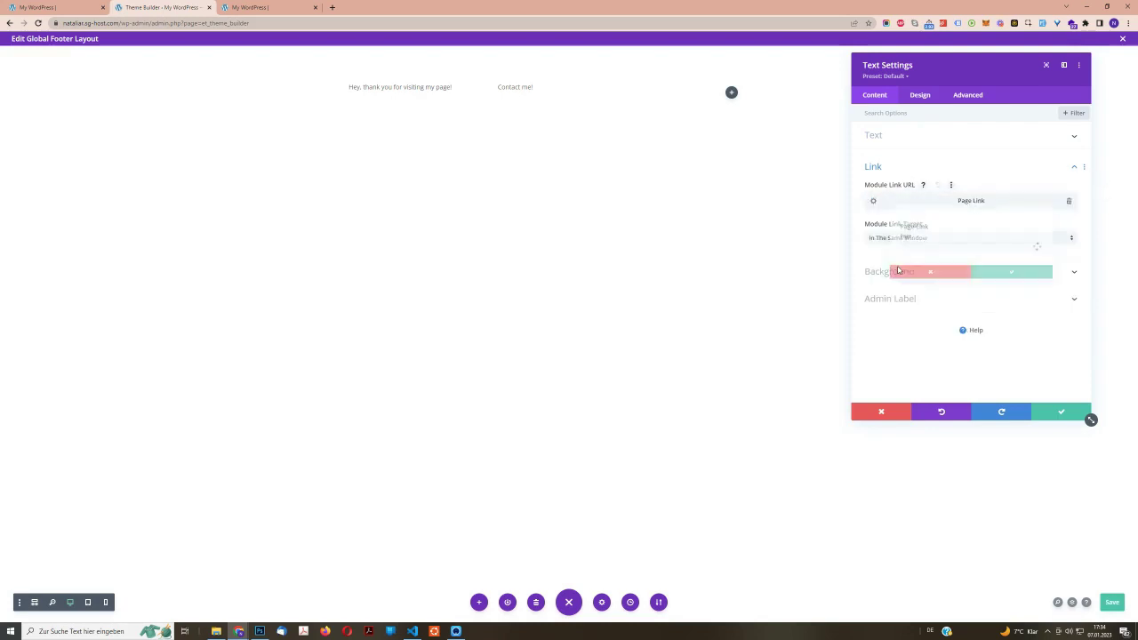
{"action": "left_click", "coordinate": [902, 249]}
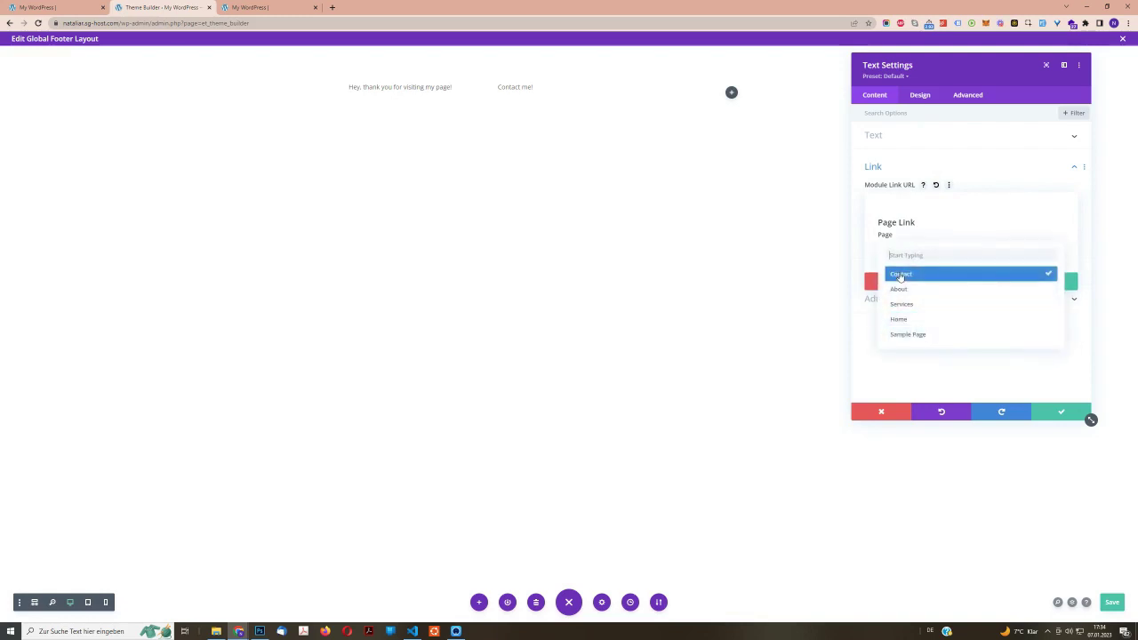
{"action": "left_click", "coordinate": [900, 277]}
{"action": "left_click", "coordinate": [1003, 283]}
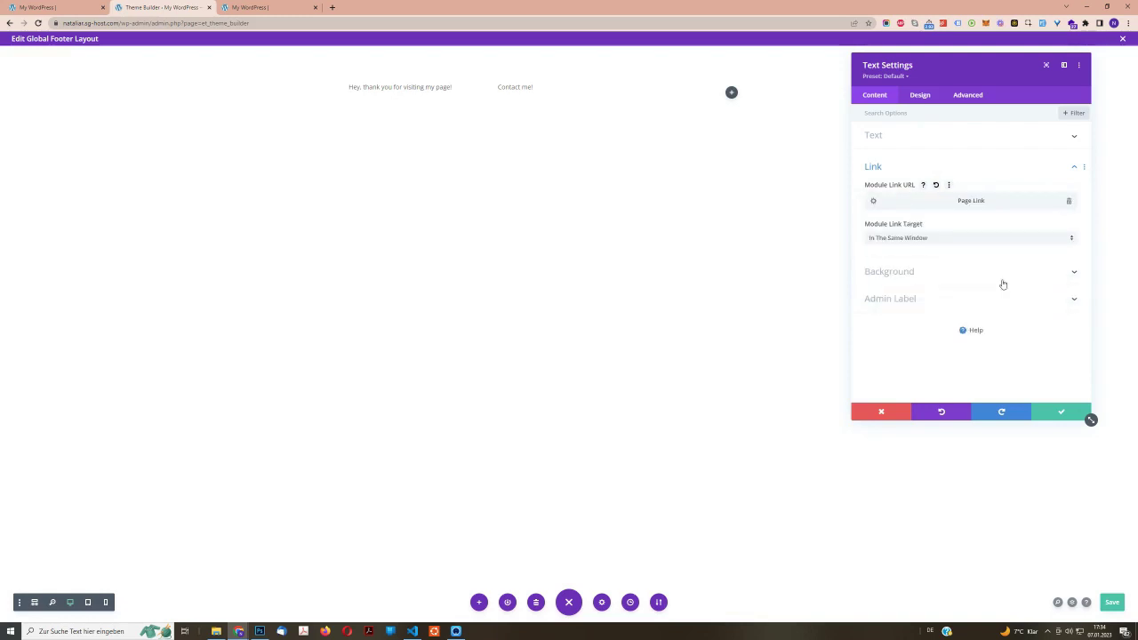
{"action": "left_click", "coordinate": [1056, 415]}
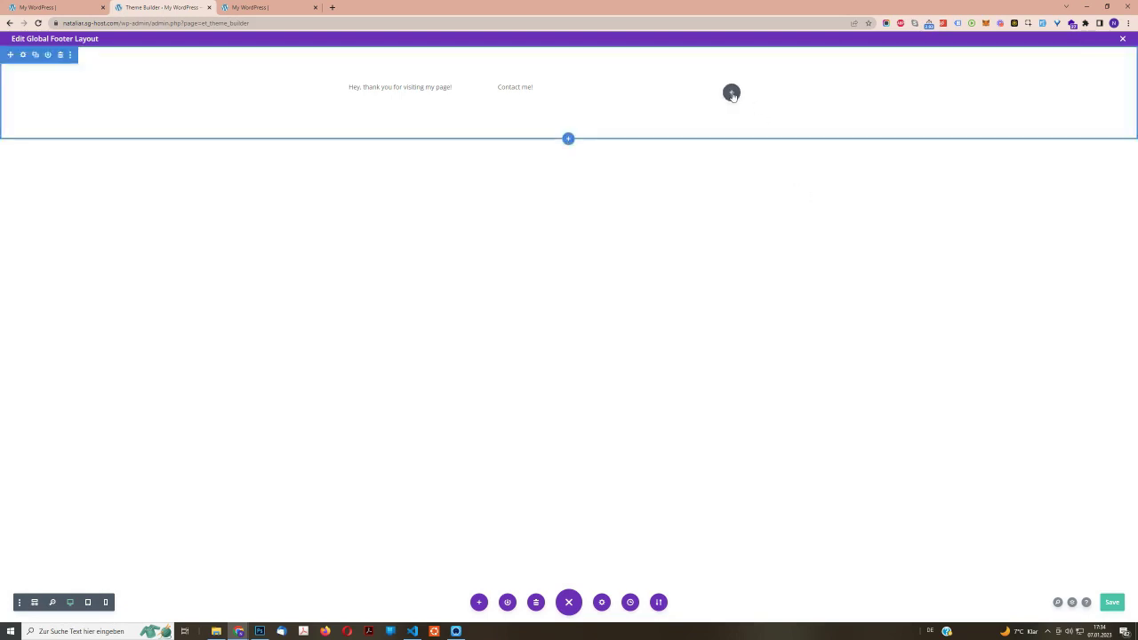
- Add a Social Media Follow module with Facebook and Twitter icons to column three
{"action": "left_click", "coordinate": [732, 93]}
{"action": "type", "text": "soci"}
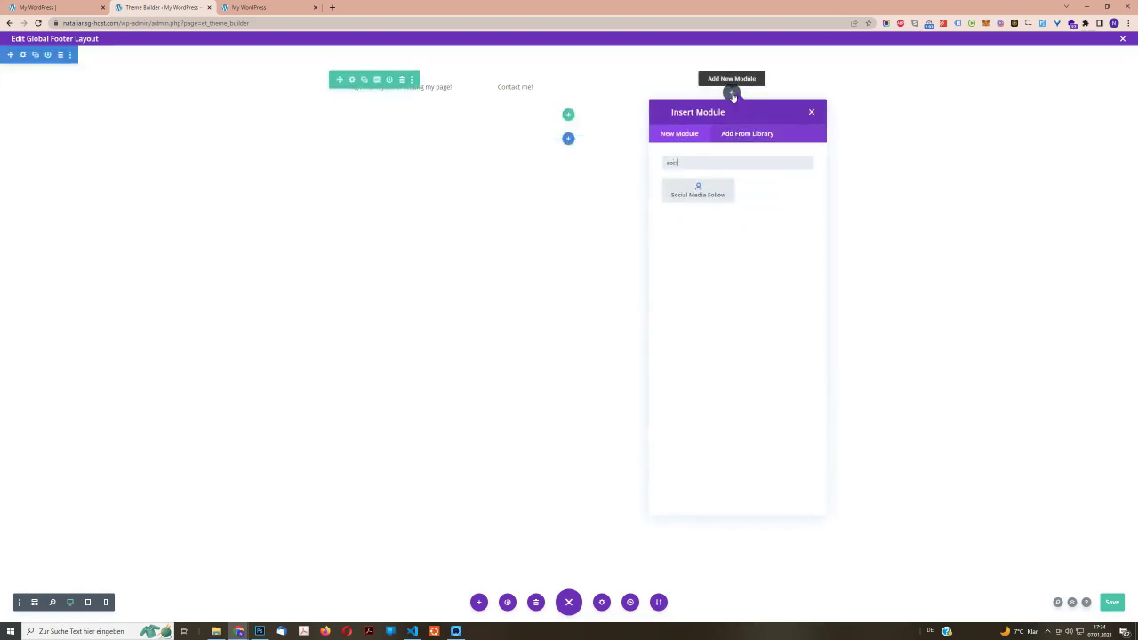
{"action": "left_click", "coordinate": [692, 199]}
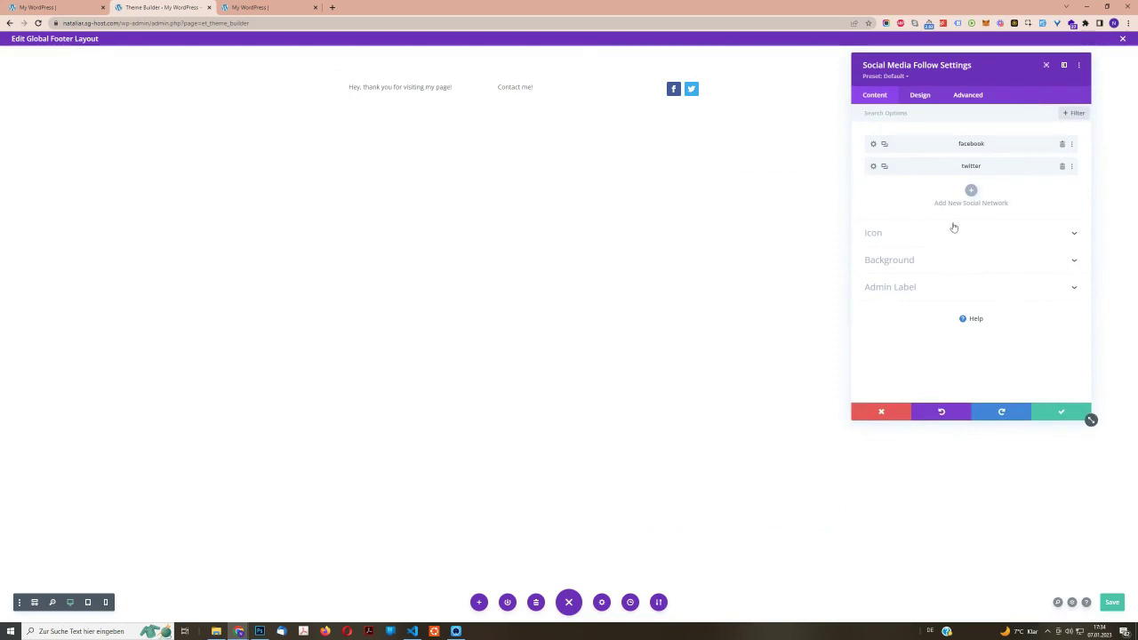
{"action": "left_click", "coordinate": [1060, 414]}
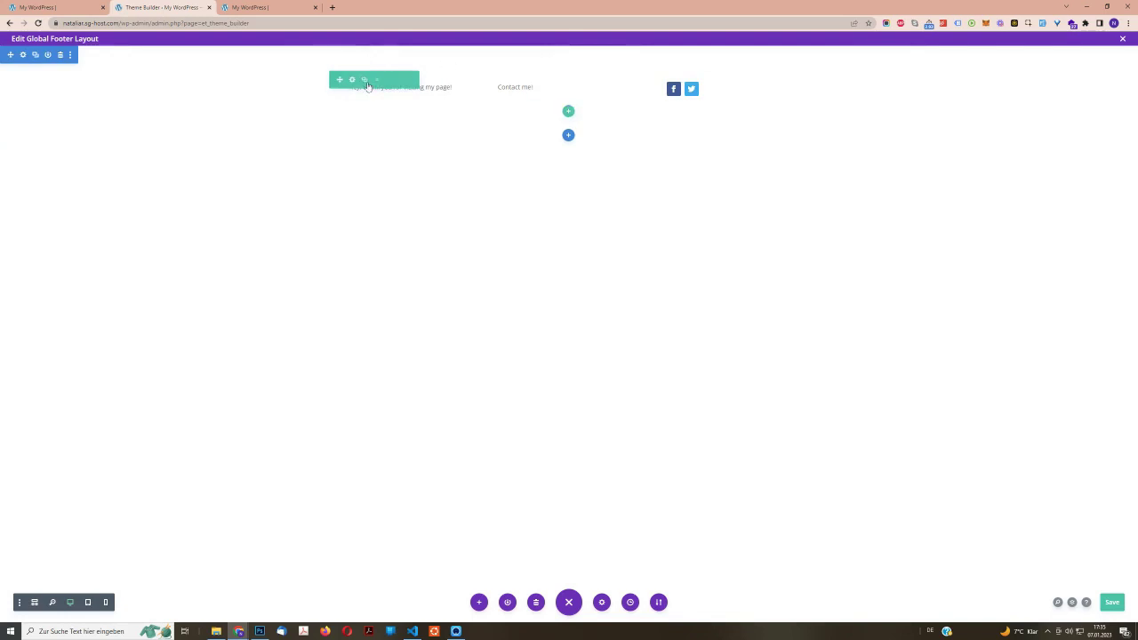
- Set the footer section's background colour to black (#000000) and keep it
{"action": "left_click", "coordinate": [23, 55]}
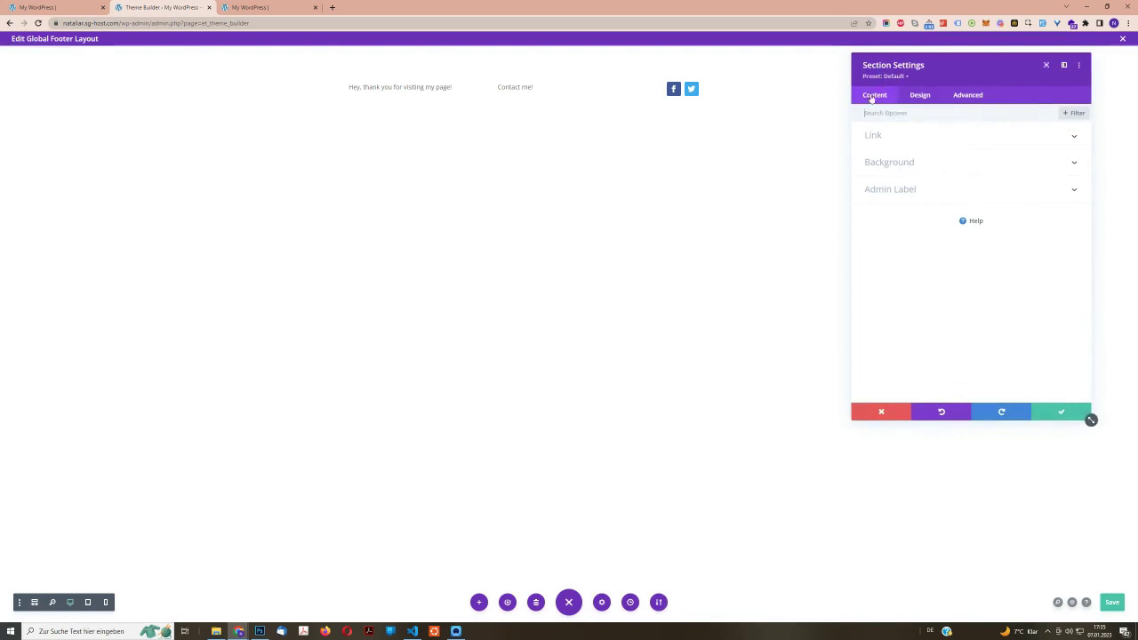
{"action": "left_click", "coordinate": [906, 166]}
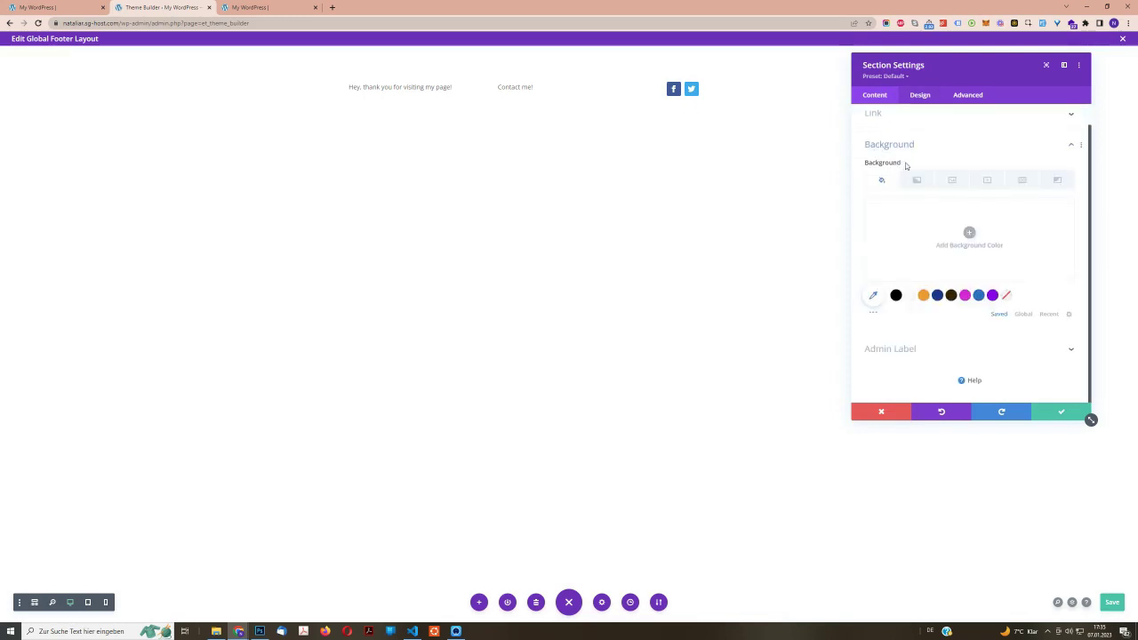
{"action": "left_click", "coordinate": [897, 297]}
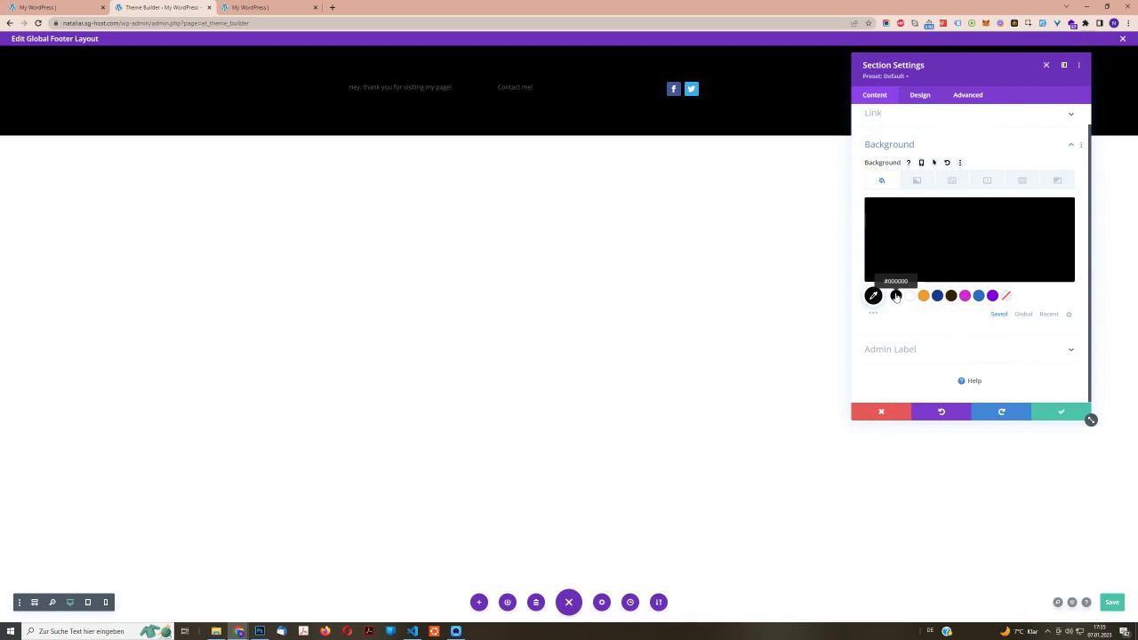
{"action": "left_click", "coordinate": [1059, 413]}
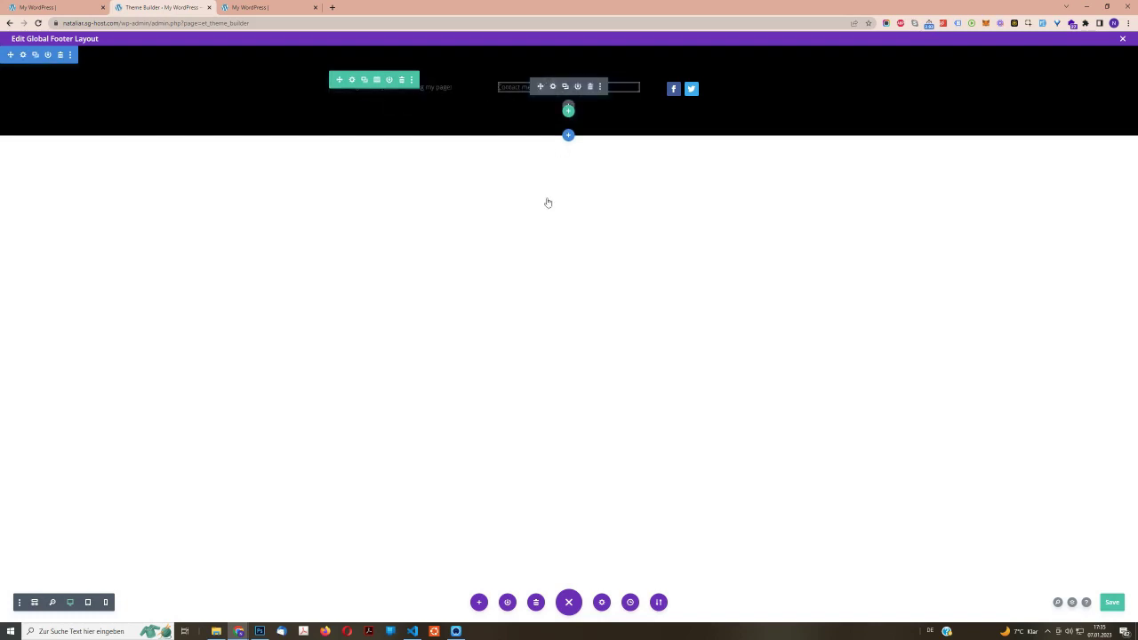
- In the Contact me! text's design settings, make the text white
{"action": "left_click", "coordinate": [553, 86]}
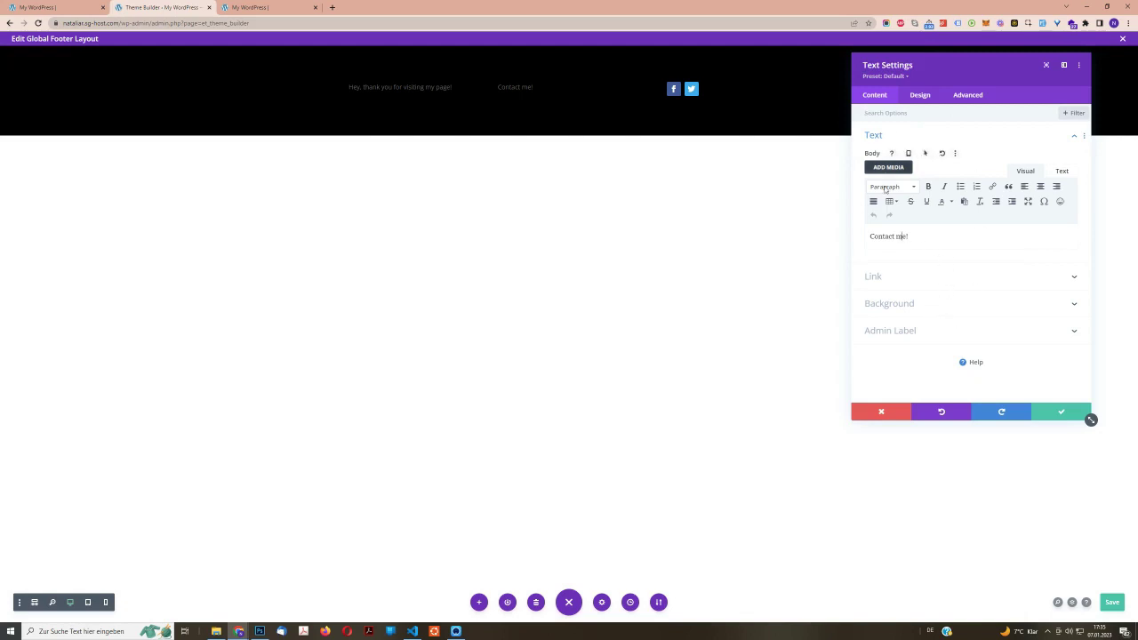
{"action": "left_click", "coordinate": [919, 95]}
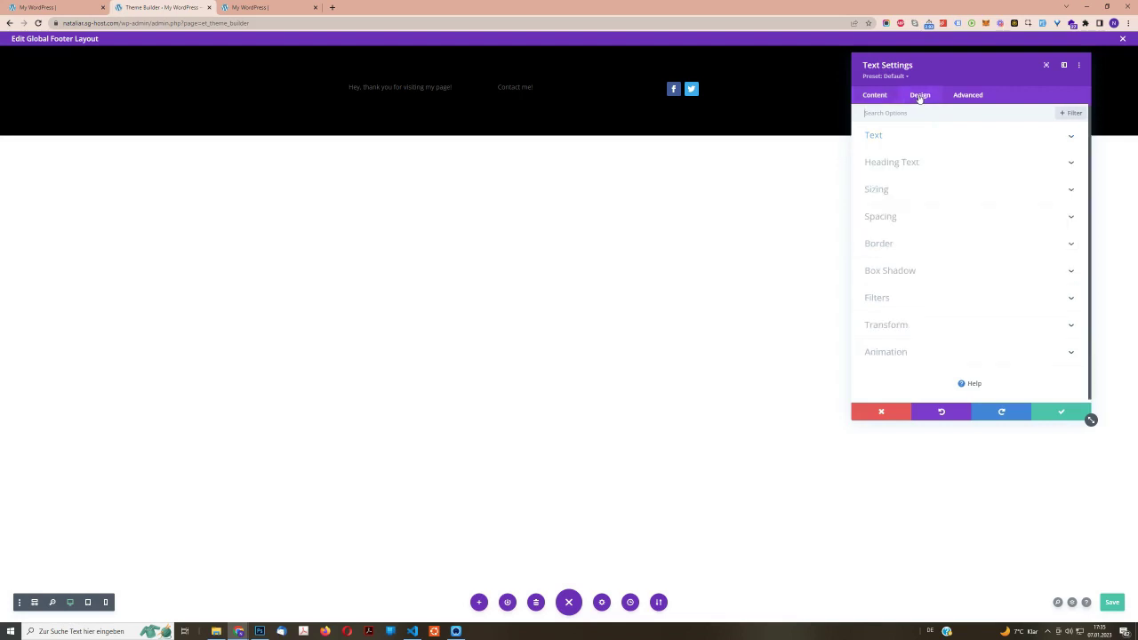
{"action": "left_click", "coordinate": [876, 138]}
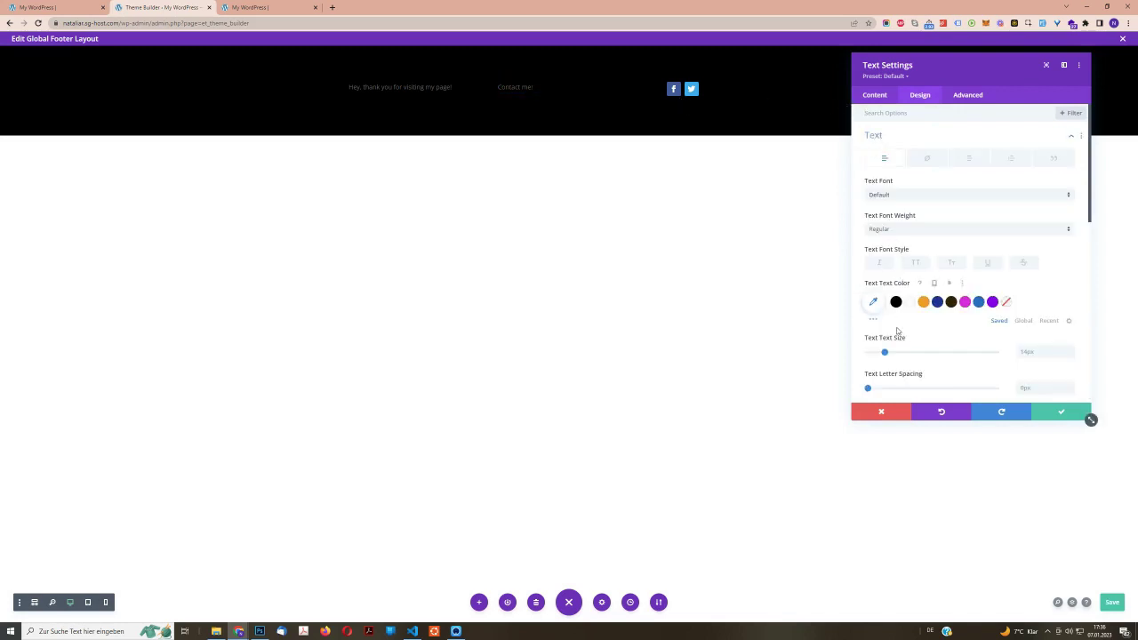
{"action": "scroll", "coordinate": [975, 330], "scroll_direction": "down", "scroll_amount": 5}
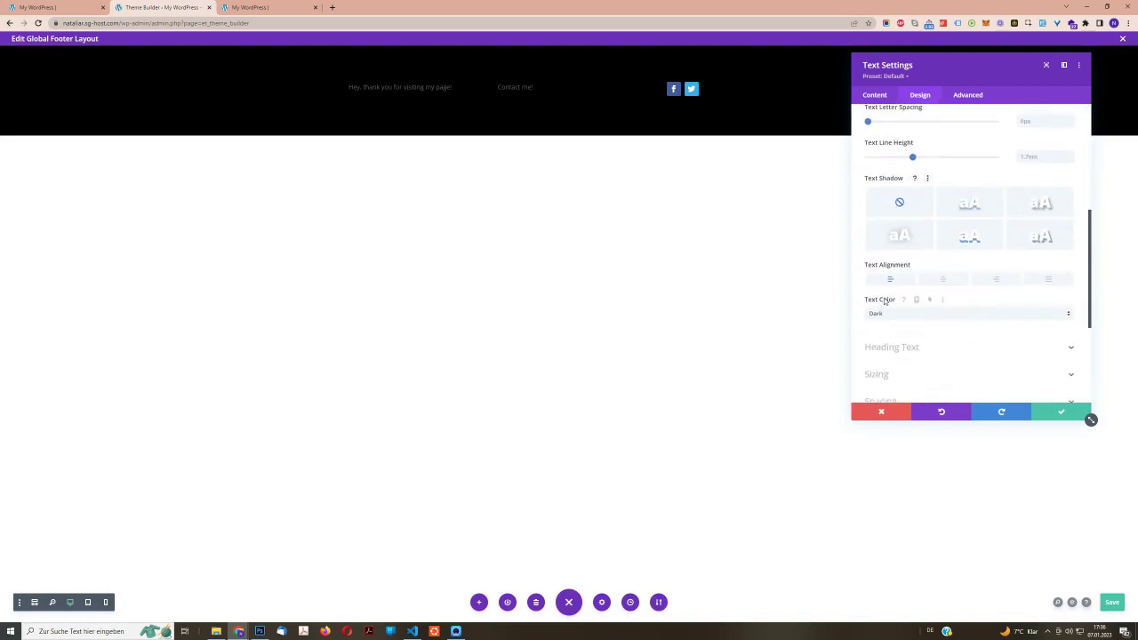
{"action": "scroll", "coordinate": [881, 306], "scroll_direction": "up", "scroll_amount": 4}
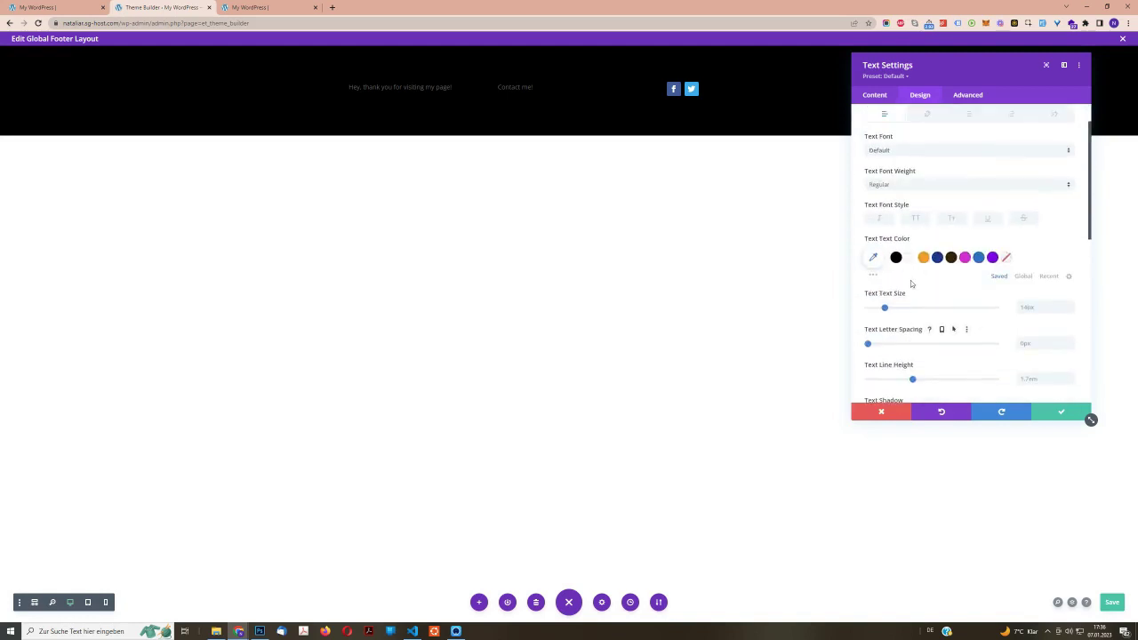
{"action": "left_click", "coordinate": [910, 257]}
{"action": "scroll", "coordinate": [946, 282], "scroll_direction": "down", "scroll_amount": 5}
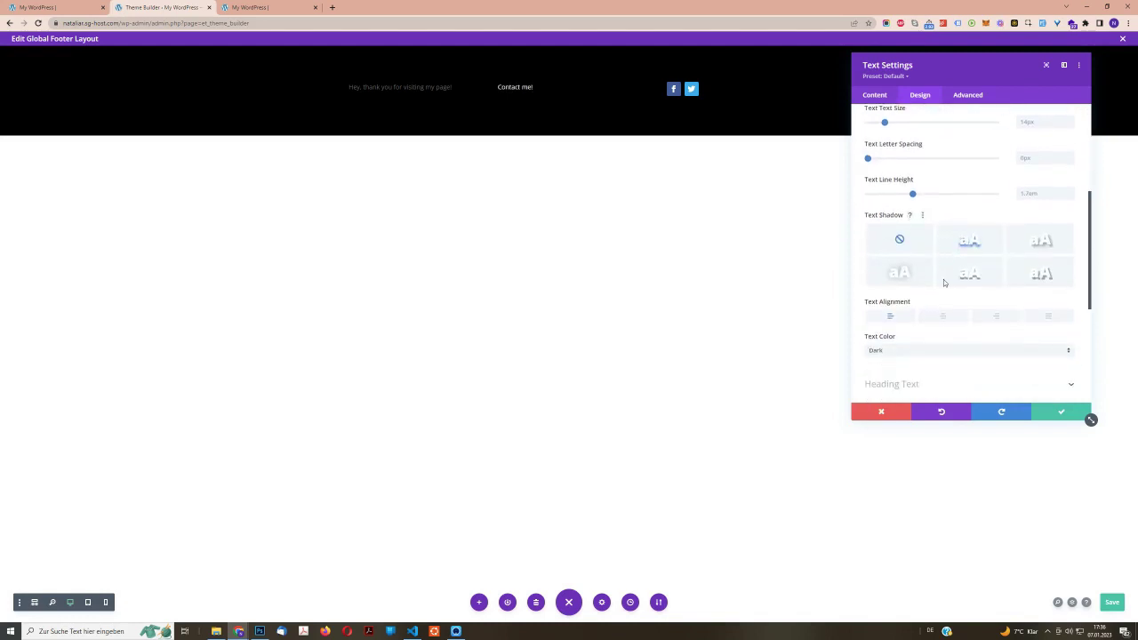
{"action": "left_click", "coordinate": [882, 270]}
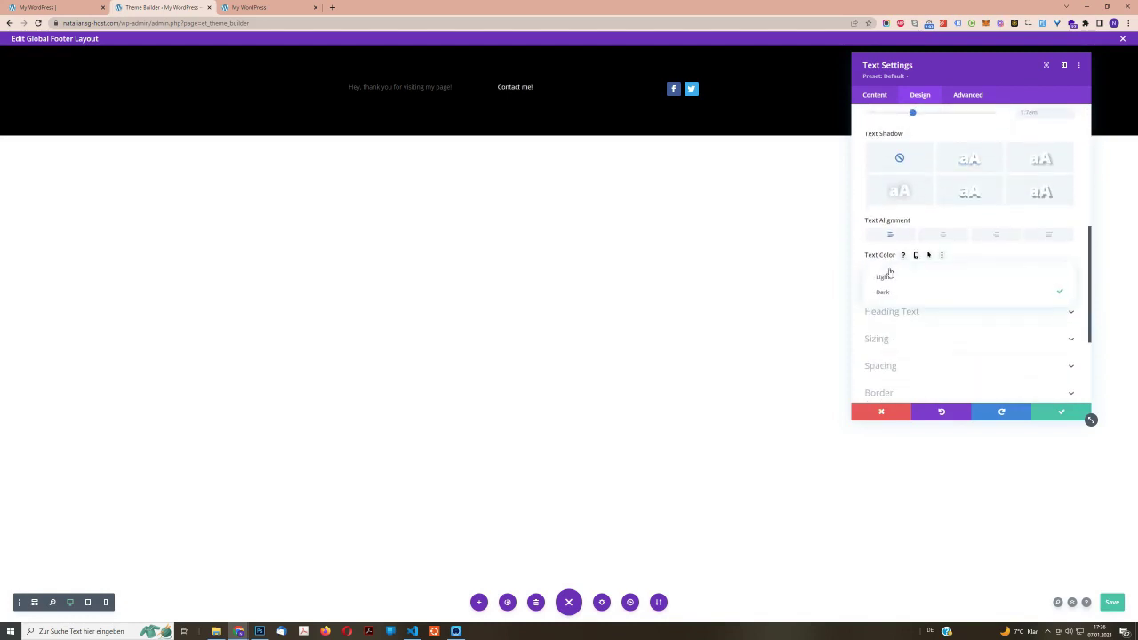
{"action": "left_click", "coordinate": [1001, 254]}
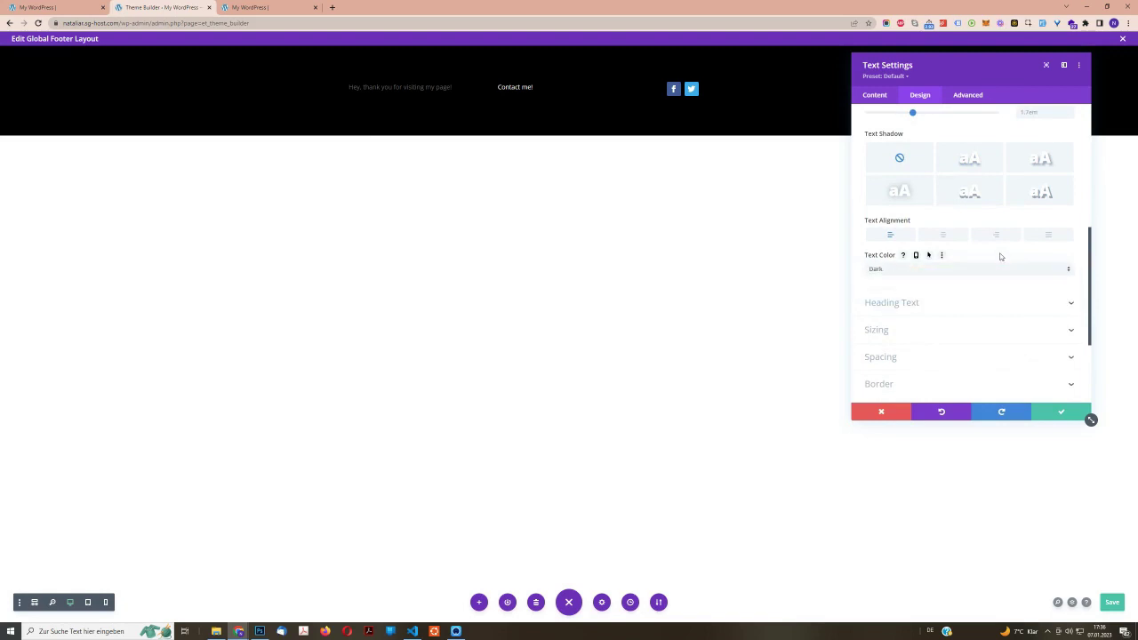
- Centre the Contact me! text, make it uppercase with 1px letter spacing, and keep it
{"action": "left_click", "coordinate": [948, 236]}
{"action": "scroll", "coordinate": [982, 259], "scroll_direction": "up", "scroll_amount": 2}
{"action": "scroll", "coordinate": [982, 258], "scroll_direction": "up", "scroll_amount": 3}
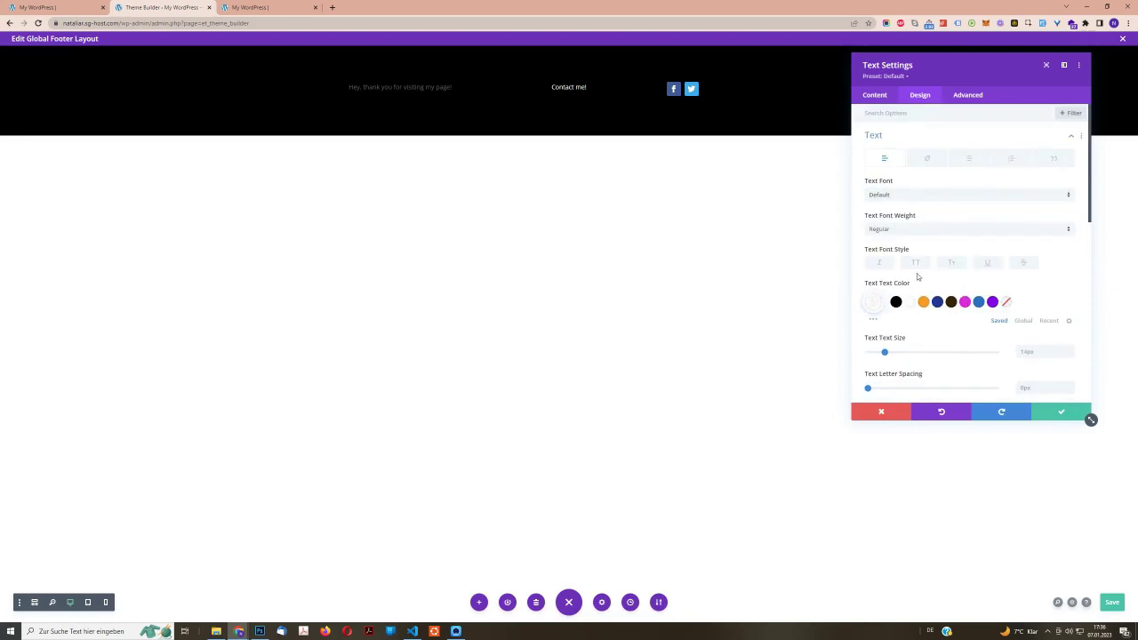
{"action": "left_click", "coordinate": [915, 264]}
{"action": "scroll", "coordinate": [996, 266], "scroll_direction": "down", "scroll_amount": 1}
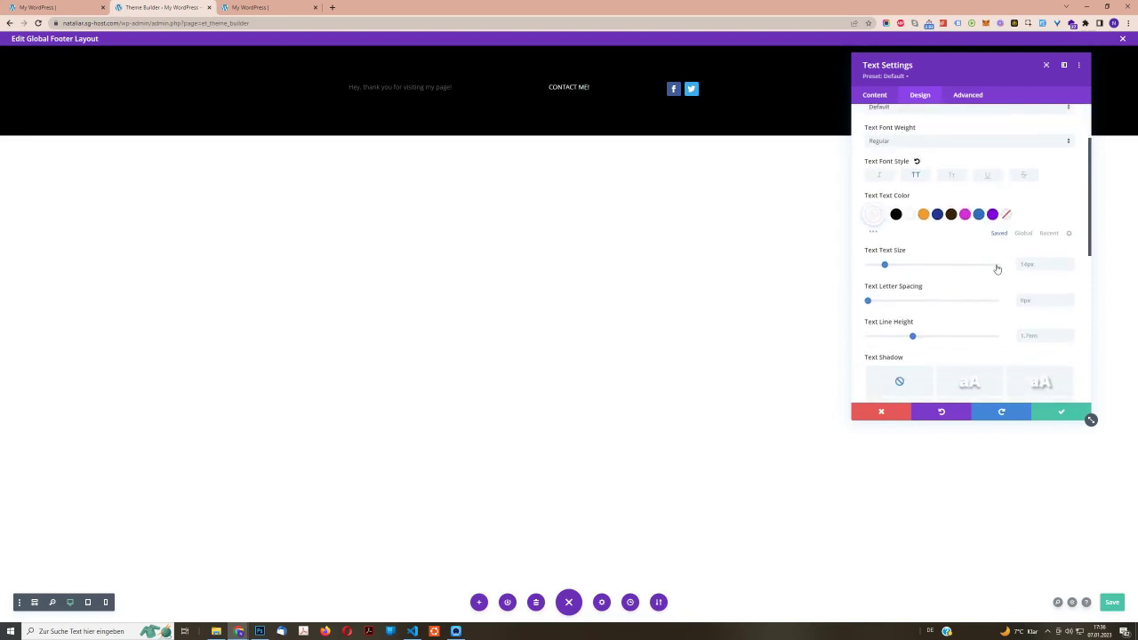
{"action": "left_click", "coordinate": [1072, 298]}
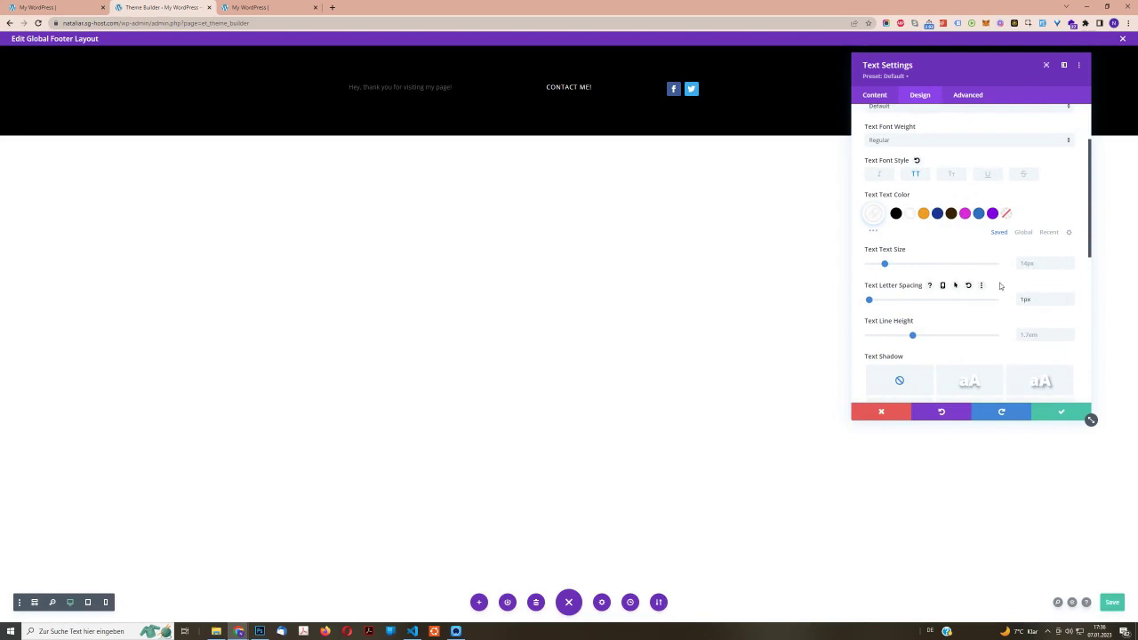
{"action": "left_click", "coordinate": [1060, 412]}
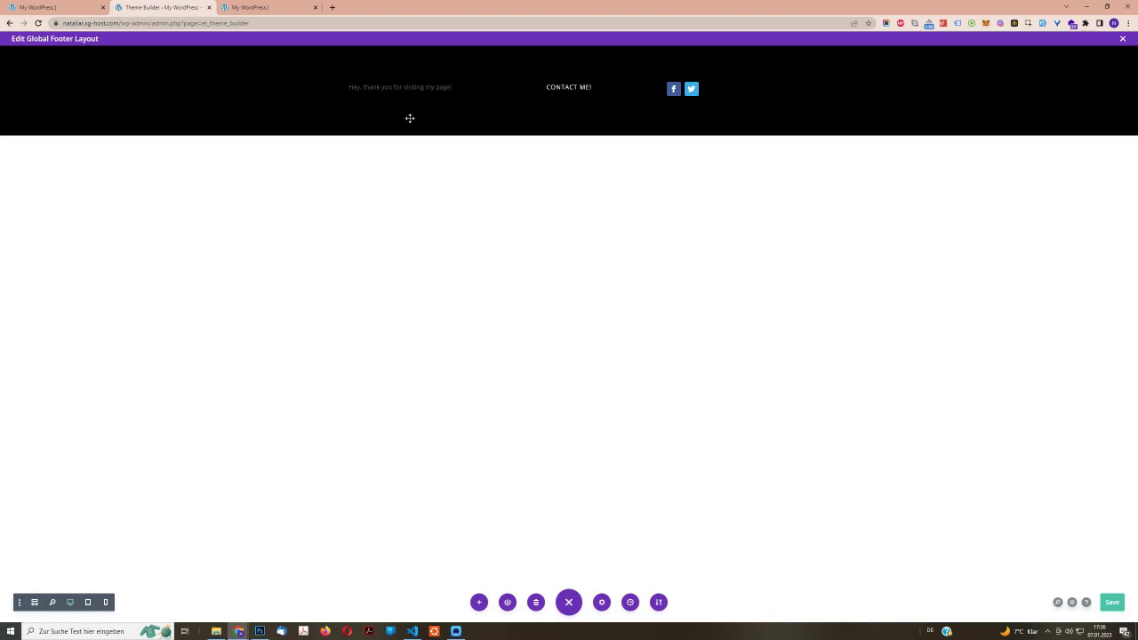
- Copy the CONTACT ME! module styles and paste them onto the thank-you text module
{"action": "mouse_move", "coordinate": [411, 94]}
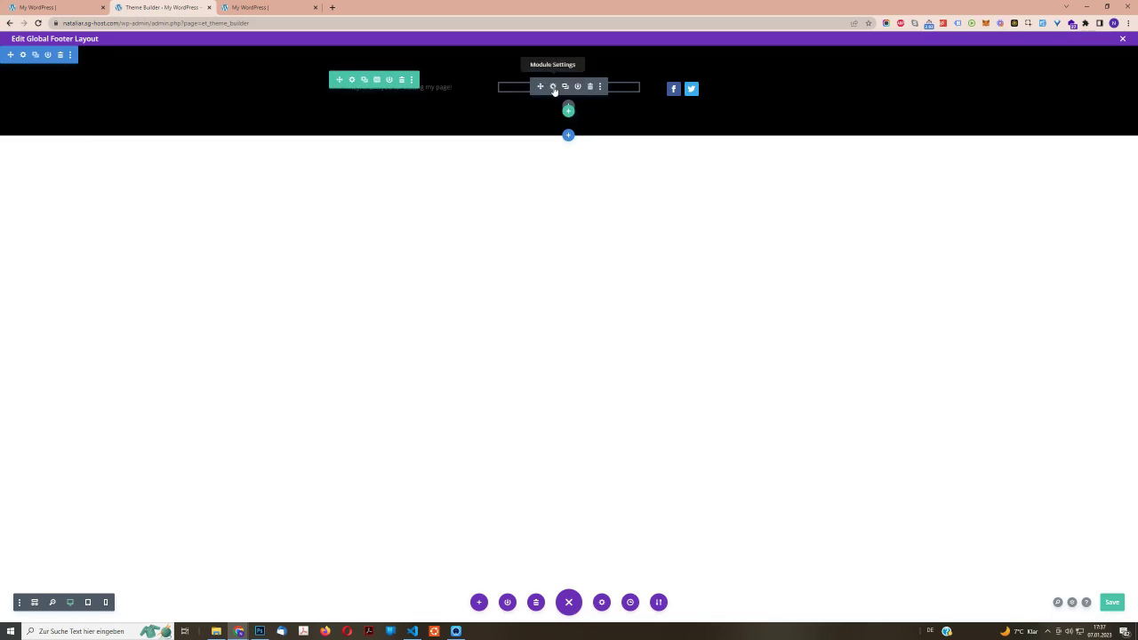
{"action": "right_click", "coordinate": [553, 90]}
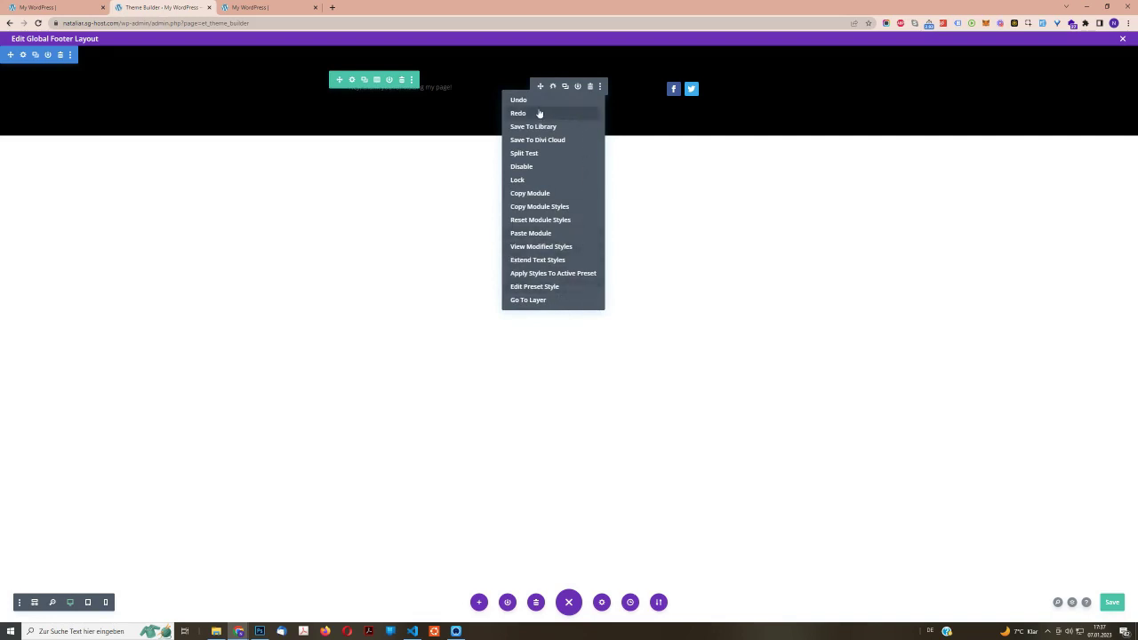
{"action": "left_click", "coordinate": [528, 210]}
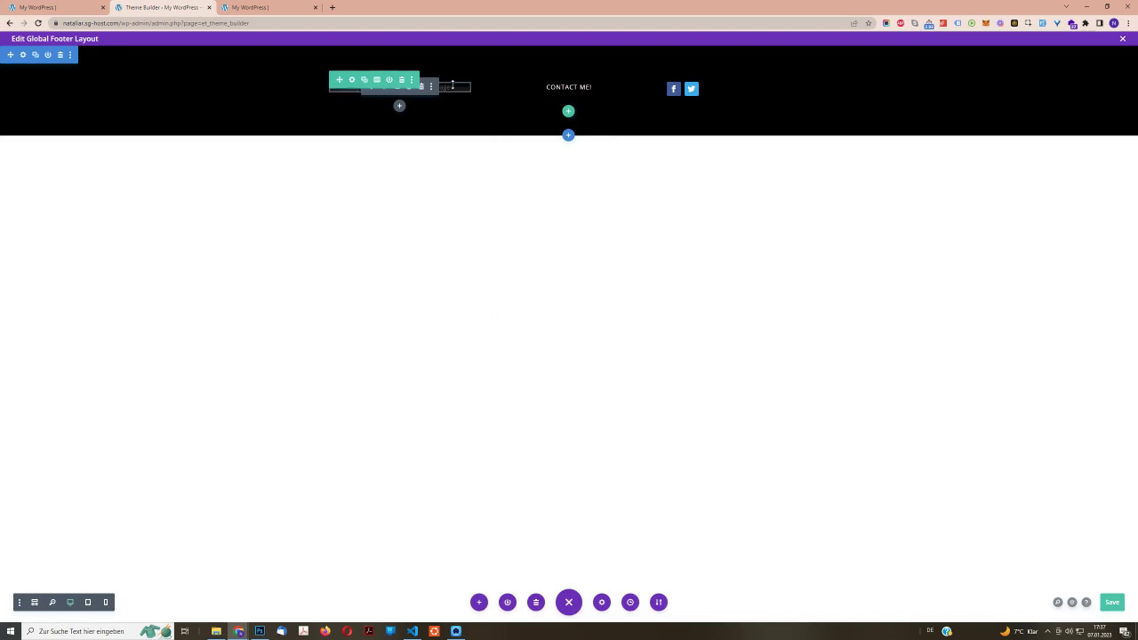
{"action": "right_click", "coordinate": [383, 96]}
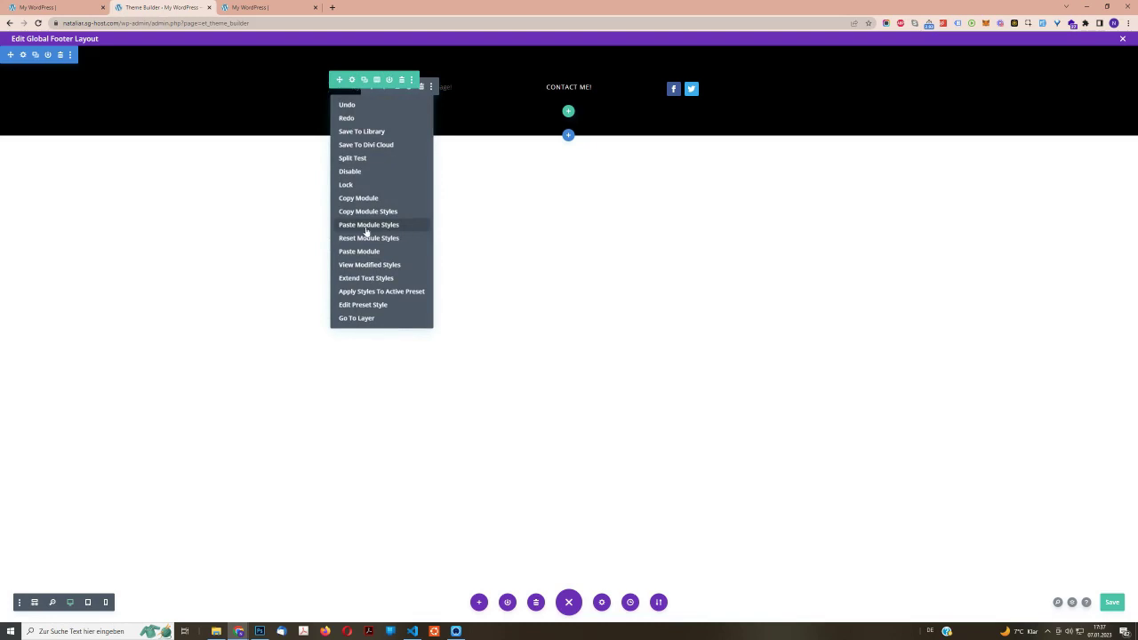
{"action": "left_click", "coordinate": [384, 228]}
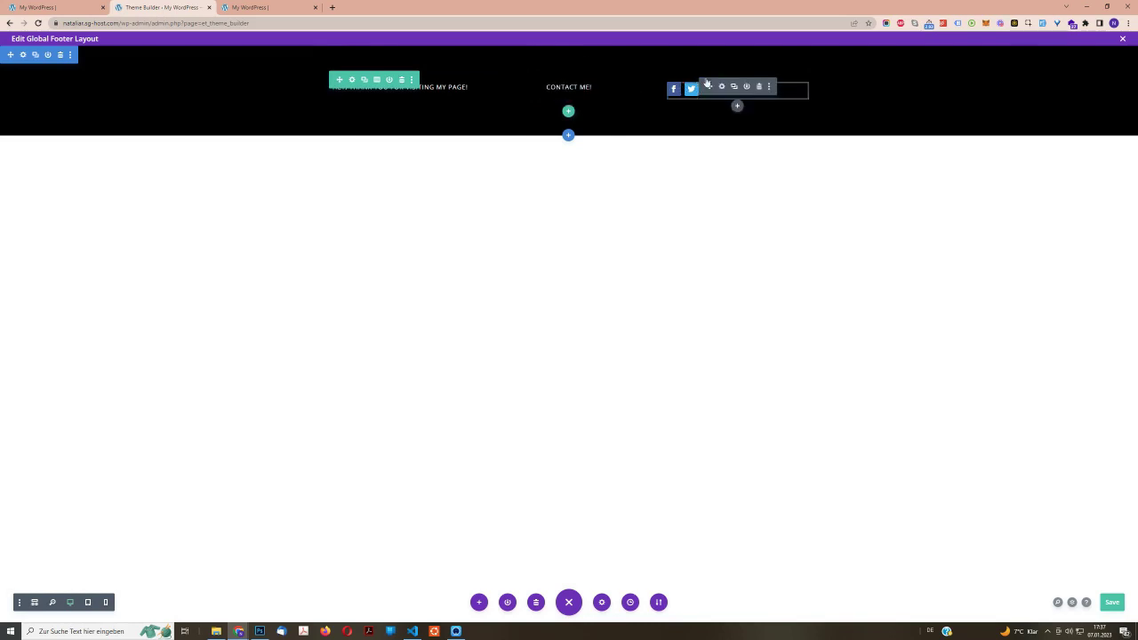
- Set the footer's social follow icons to center alignment under Design > Alignment
{"action": "left_click", "coordinate": [722, 86]}
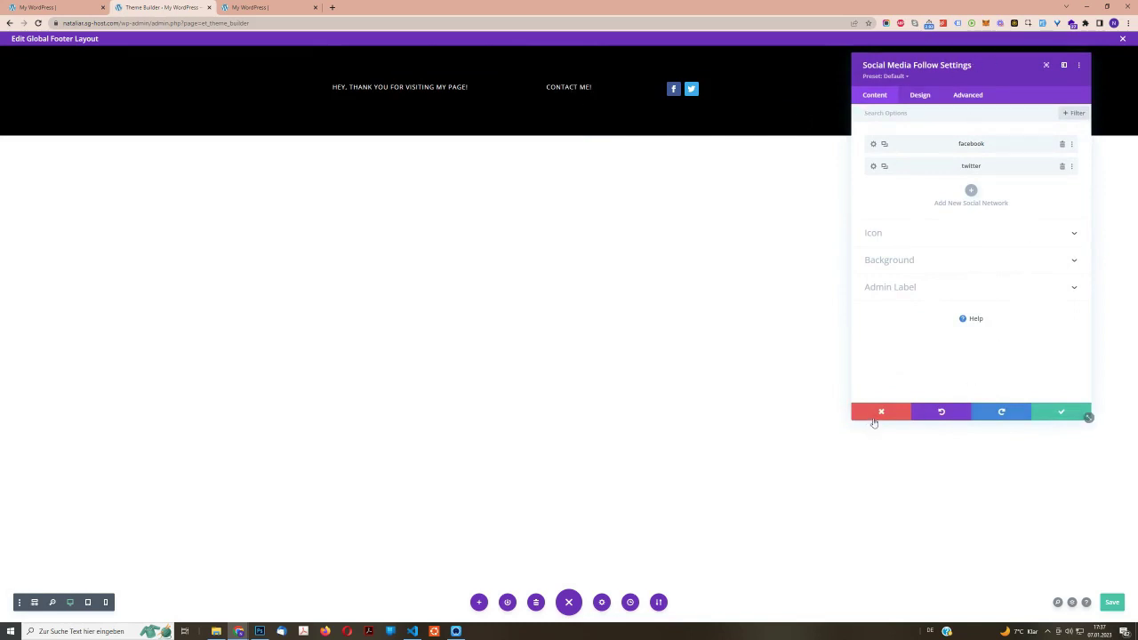
{"action": "left_click", "coordinate": [876, 414]}
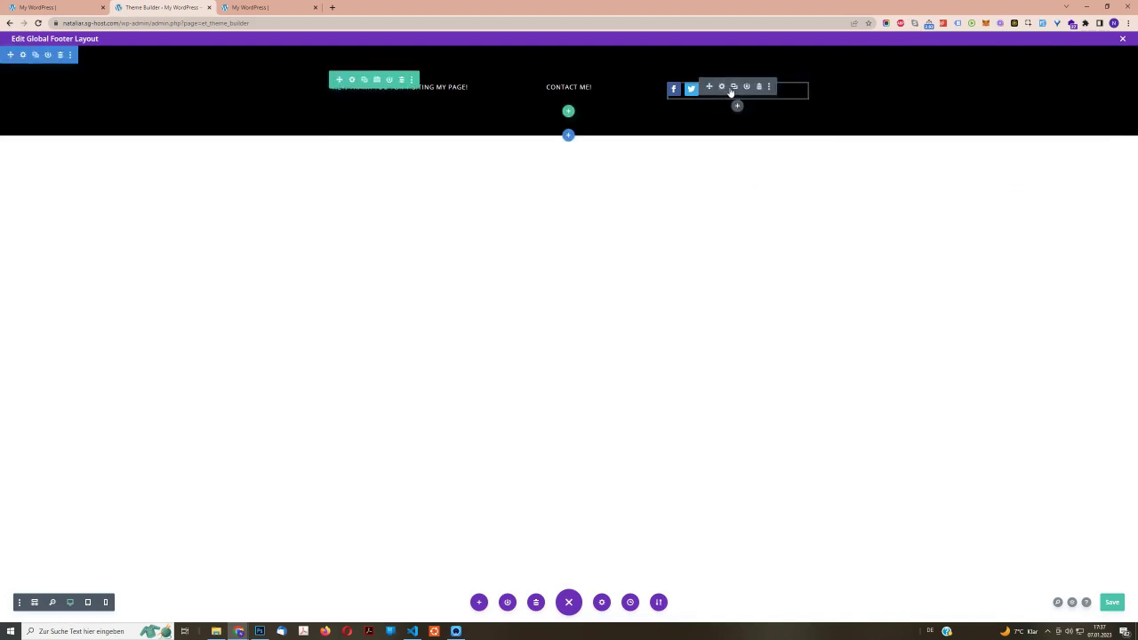
{"action": "left_click", "coordinate": [722, 86]}
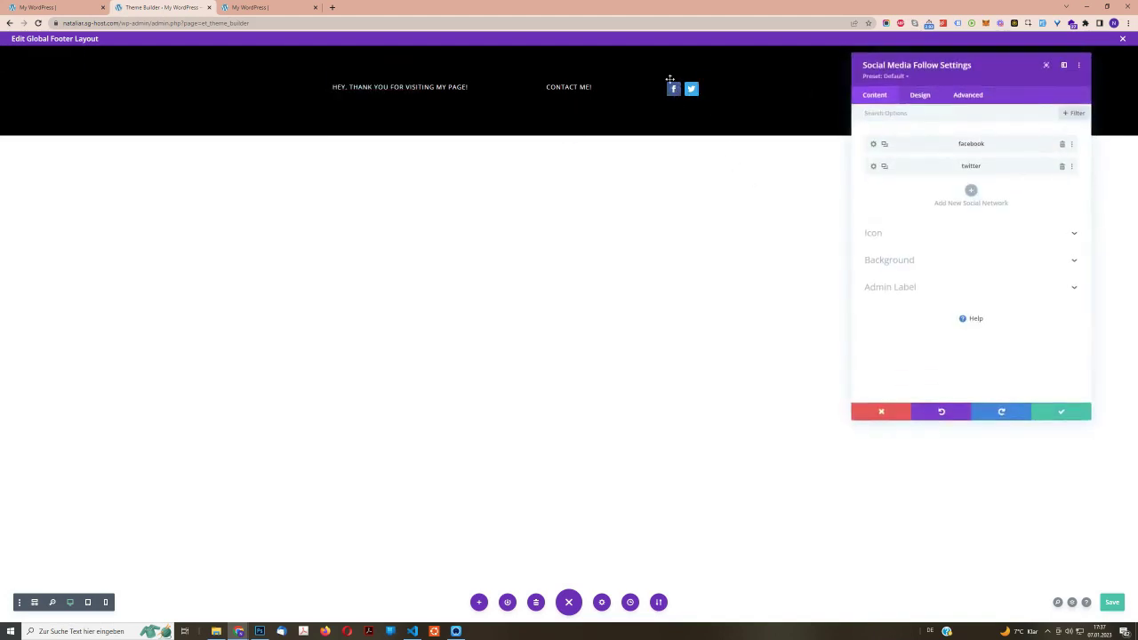
{"action": "left_click", "coordinate": [921, 96]}
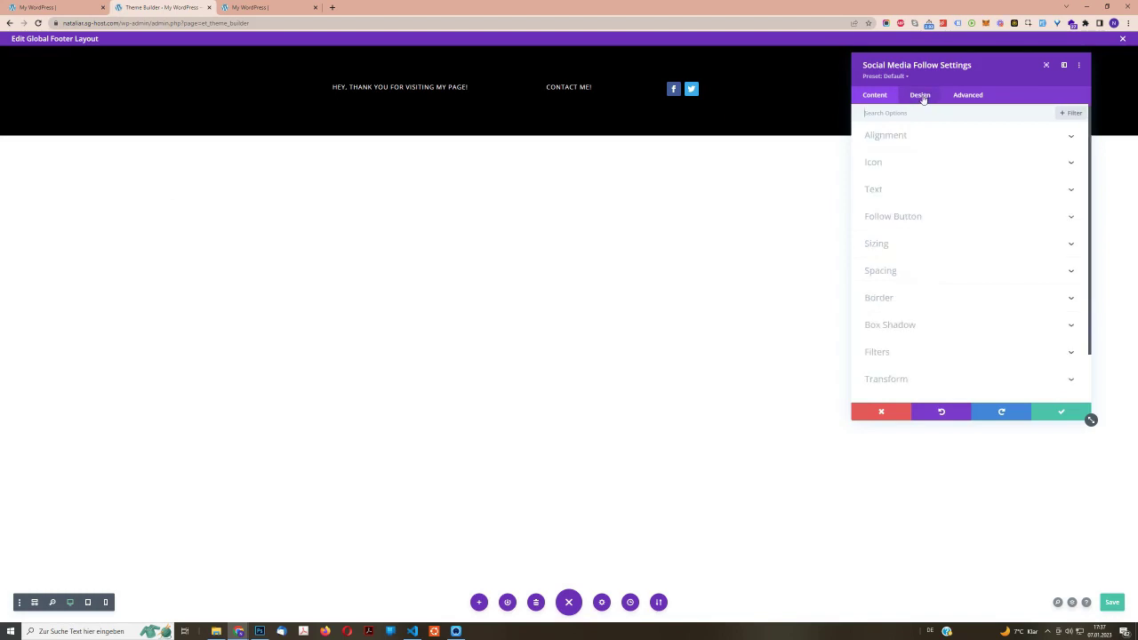
{"action": "left_click", "coordinate": [897, 139]}
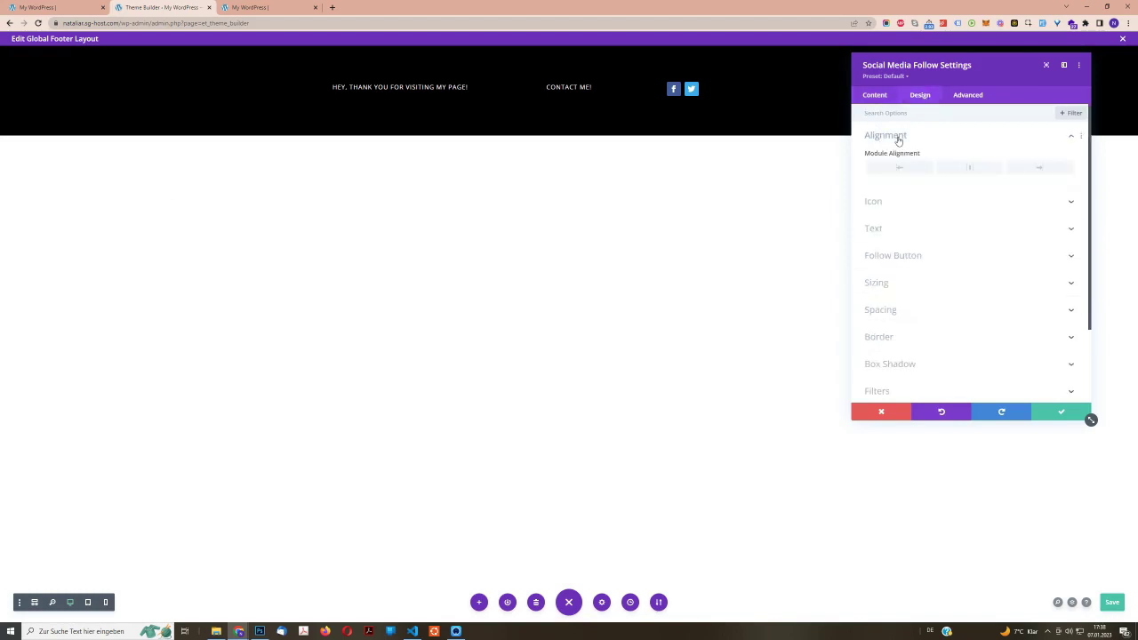
{"action": "left_click", "coordinate": [970, 169]}
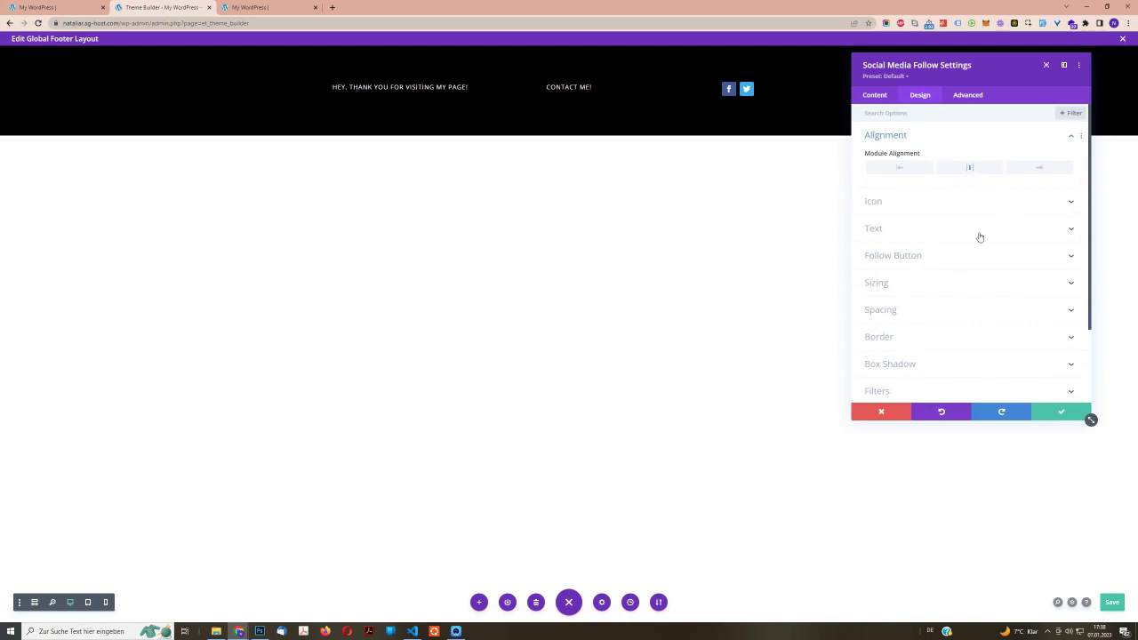
{"action": "left_click", "coordinate": [1071, 411]}
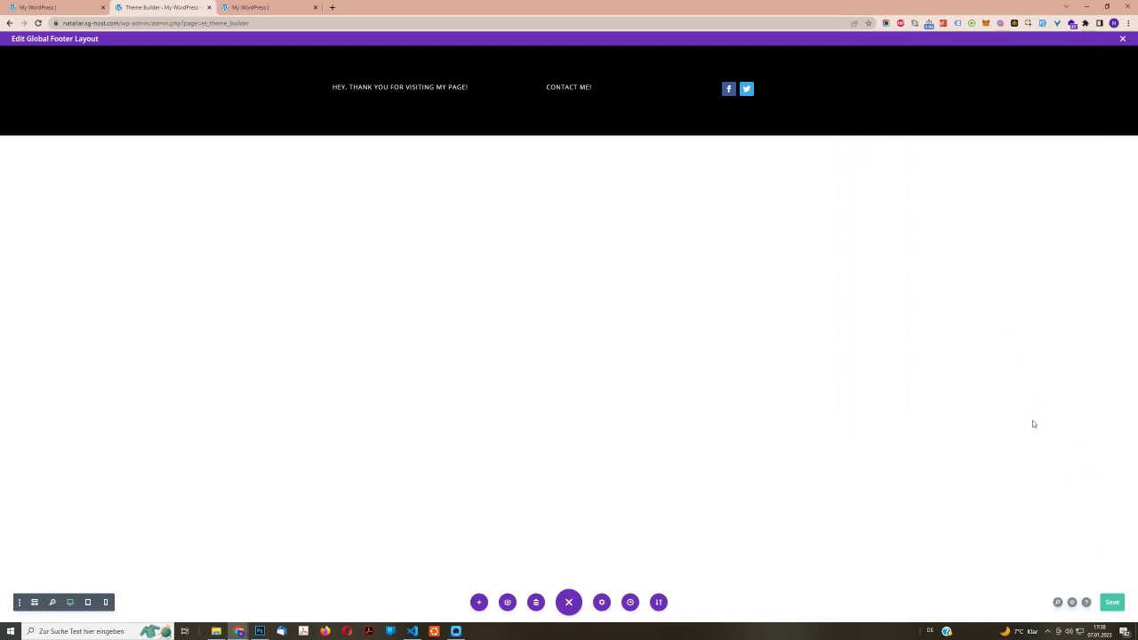
{"action": "mouse_move", "coordinate": [762, 89]}
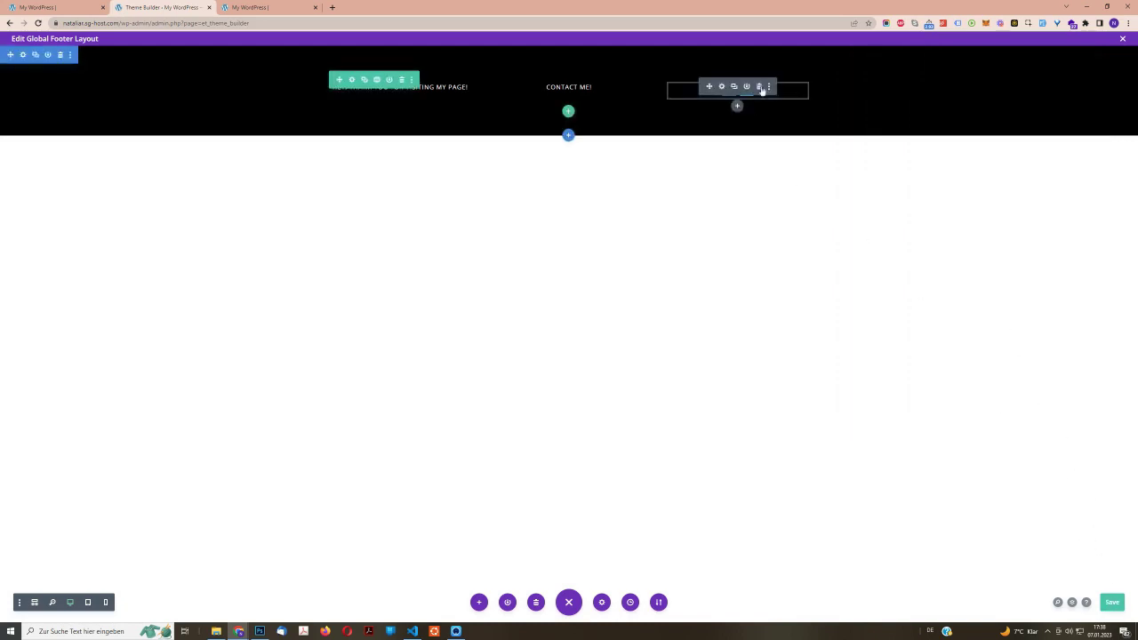
{"action": "left_click", "coordinate": [722, 88]}
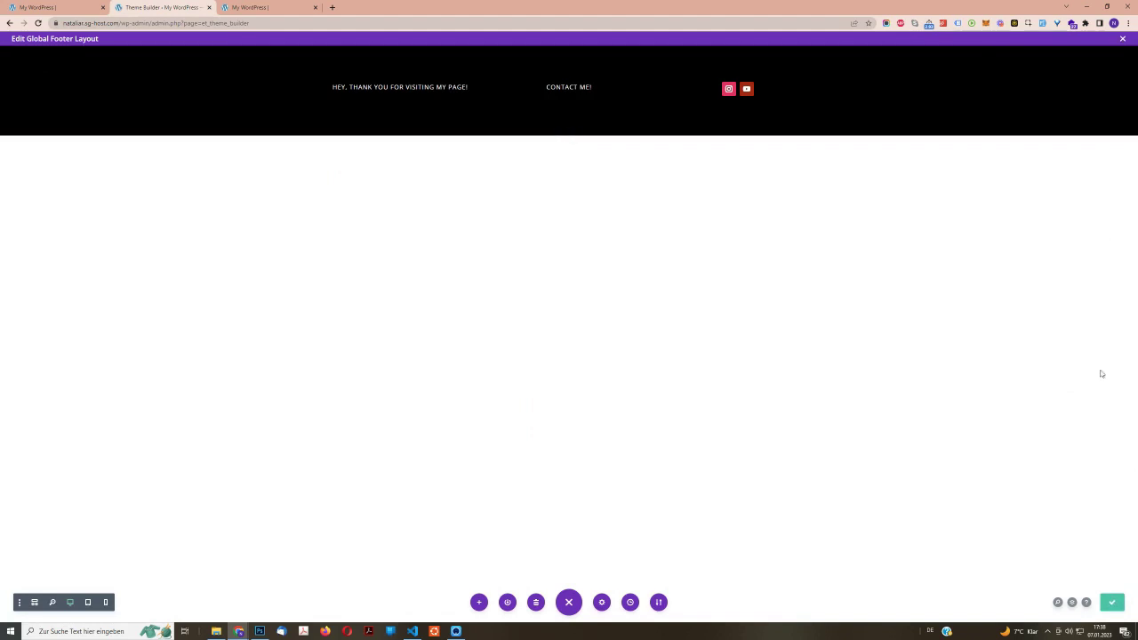
- Close the footer layout, save the Theme Builder changes, and return to the live site tab
{"action": "left_click", "coordinate": [1124, 39]}
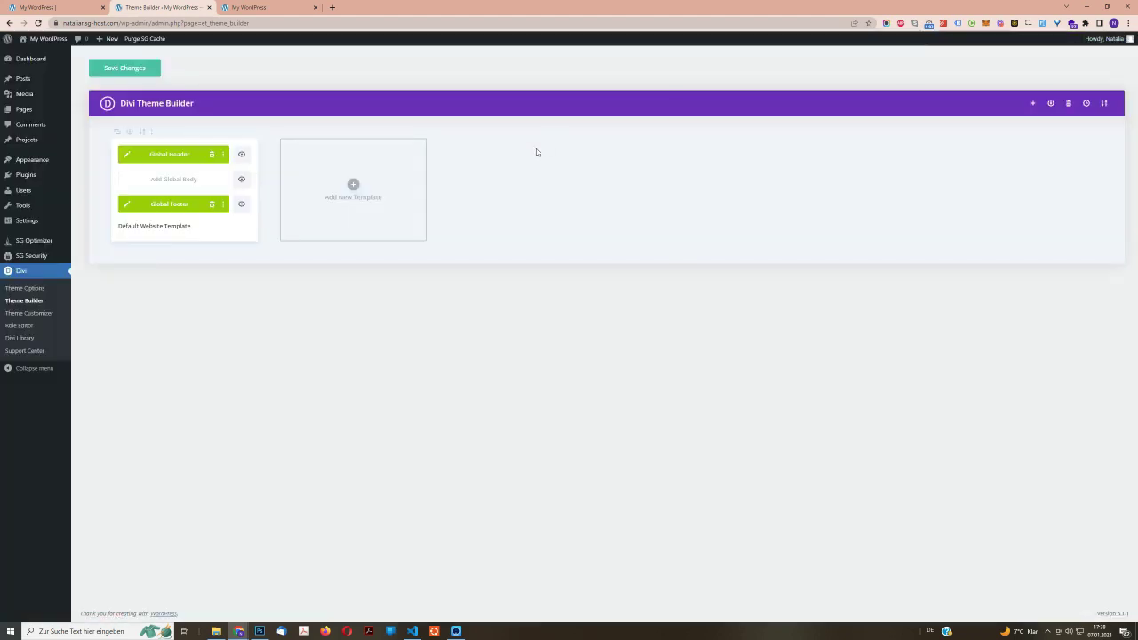
{"action": "left_click", "coordinate": [125, 70]}
{"action": "left_click", "coordinate": [258, 7]}
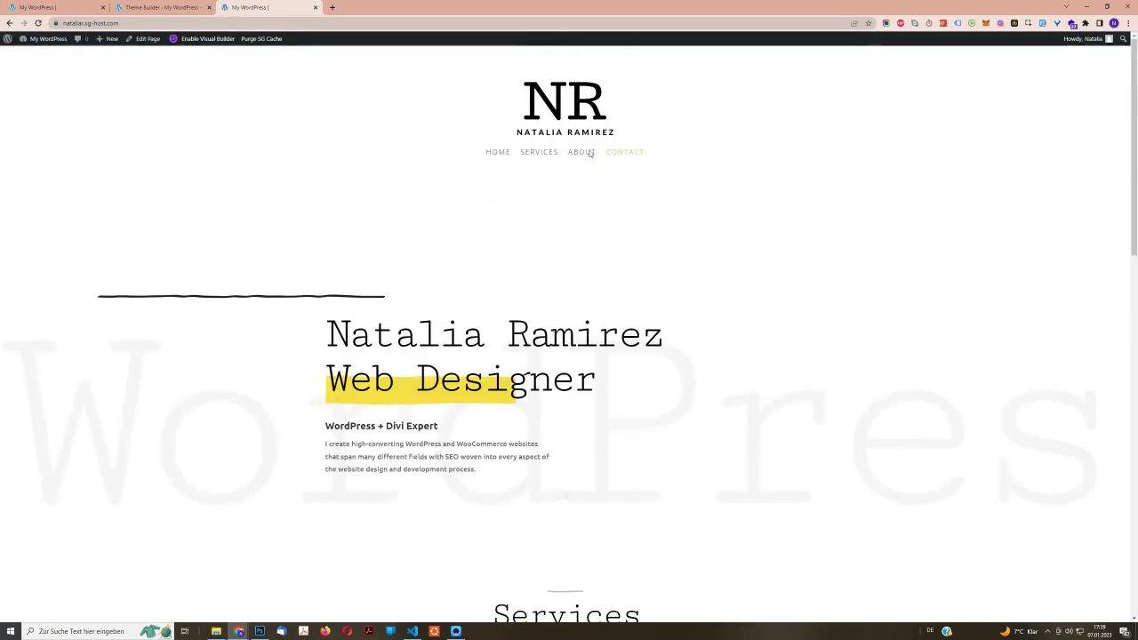
- Go from the homepage to the Services page and scroll down to its black footer
{"action": "scroll", "coordinate": [834, 180], "scroll_direction": "down", "scroll_amount": 10}
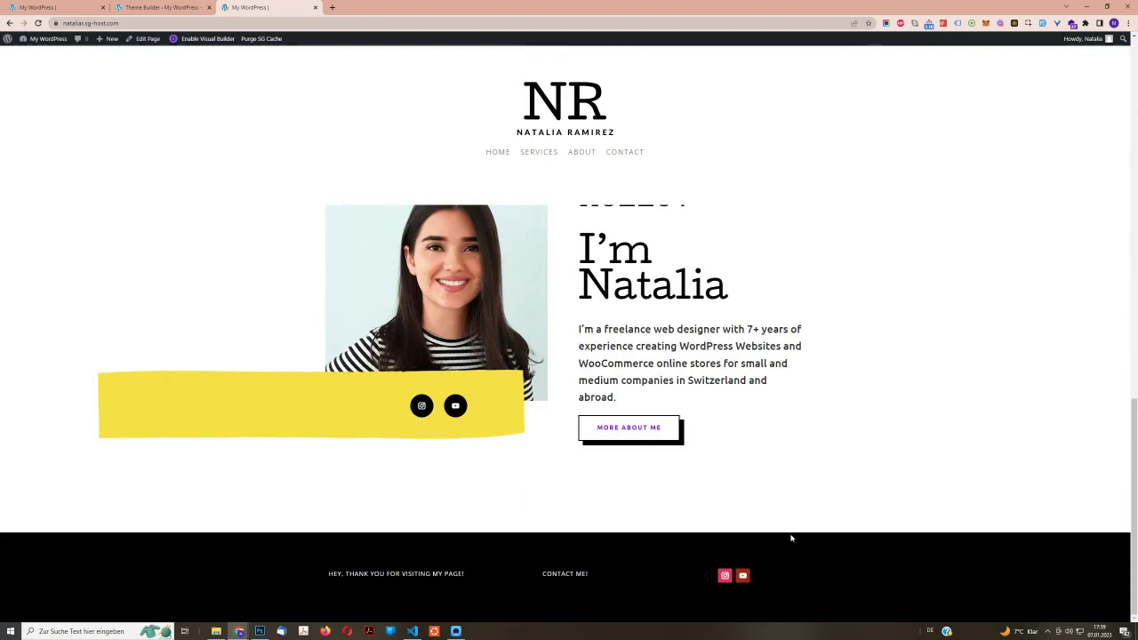
{"action": "left_click", "coordinate": [594, 153]}
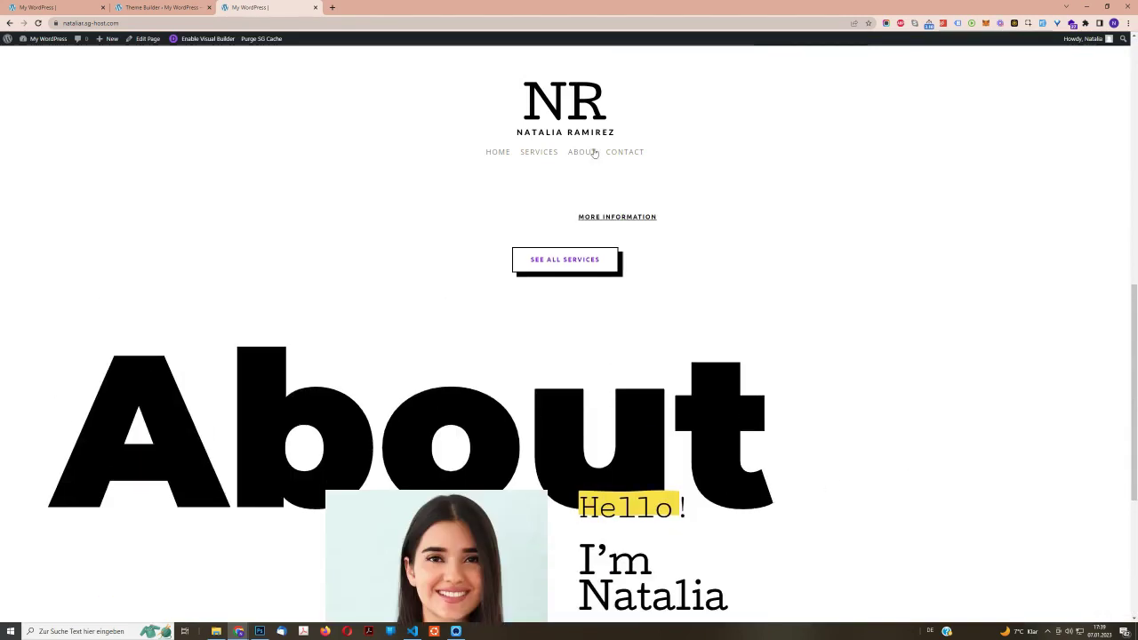
{"action": "left_click", "coordinate": [549, 151]}
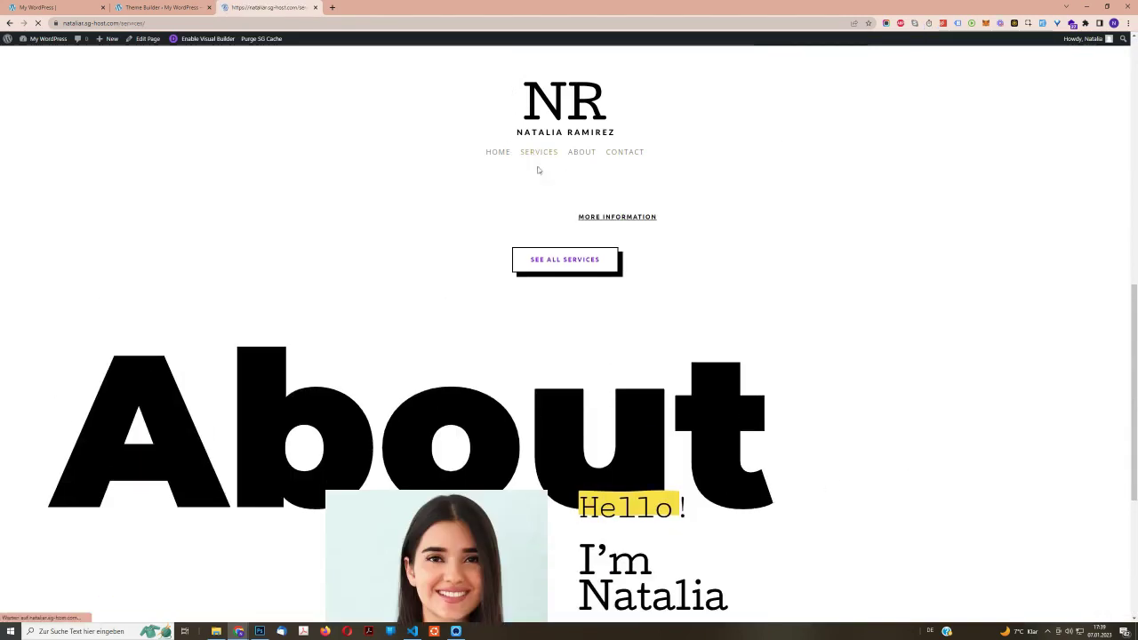
{"action": "scroll", "coordinate": [971, 275], "scroll_direction": "down", "scroll_amount": 8}
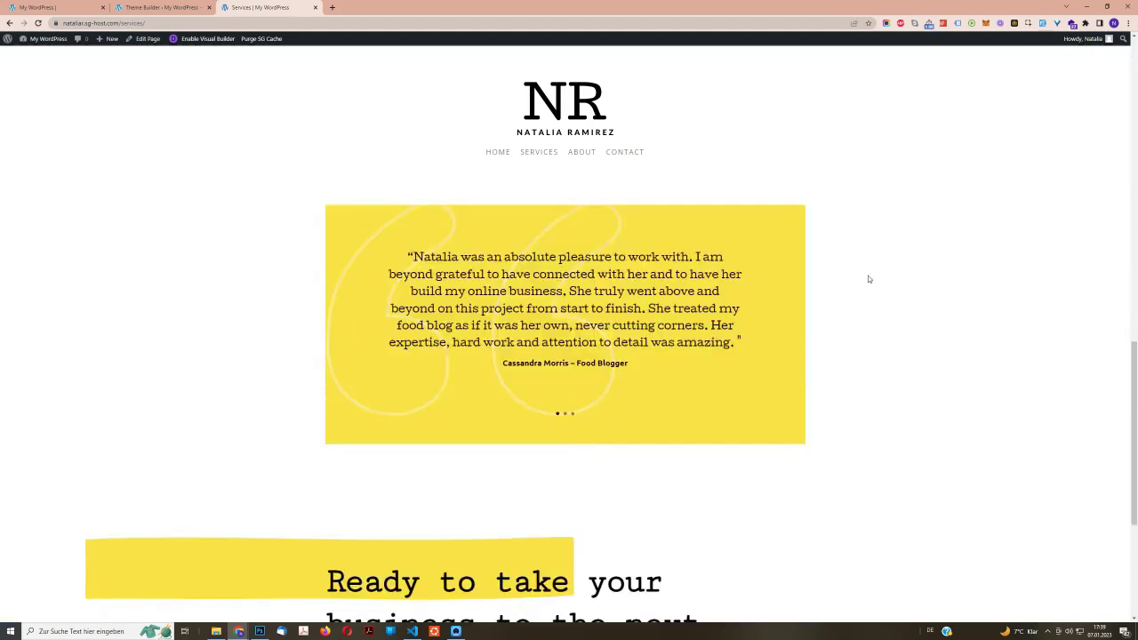
{"action": "scroll", "coordinate": [960, 461], "scroll_direction": "down", "scroll_amount": 3}
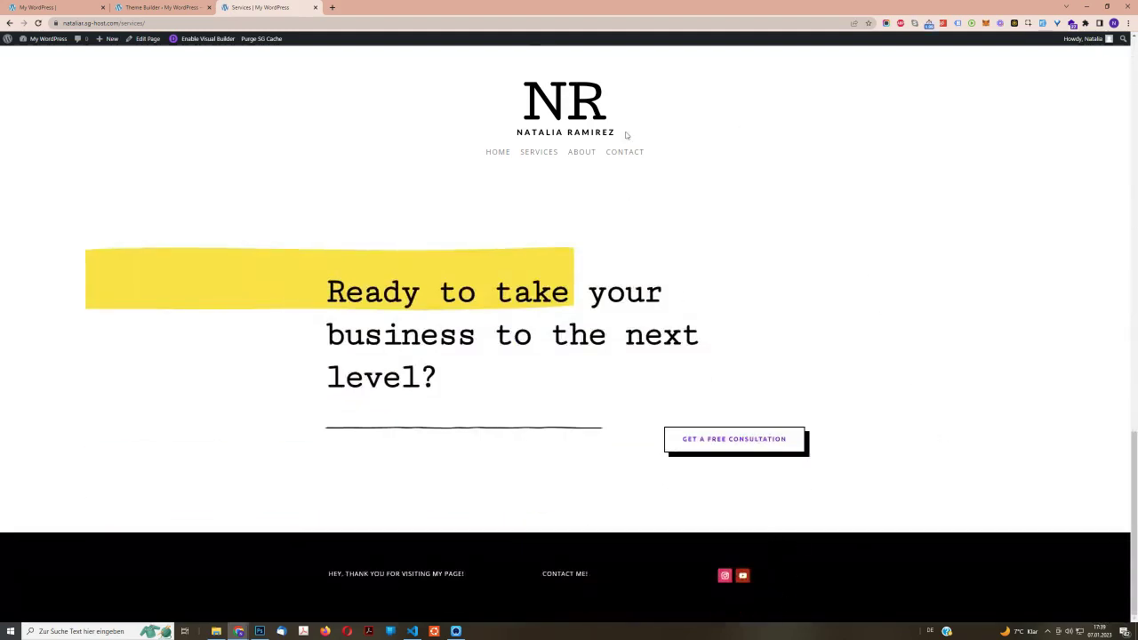